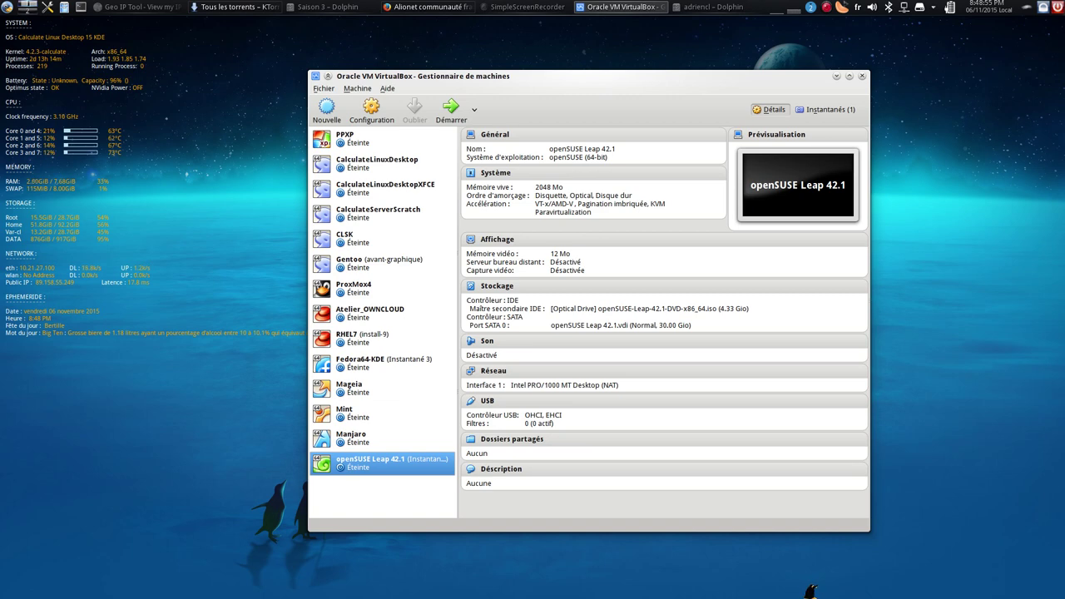
- Start the openSUSE Leap 42.1 virtual machine from the VirtualBox Manager
{"action": "left_click", "coordinate": [448, 111]}
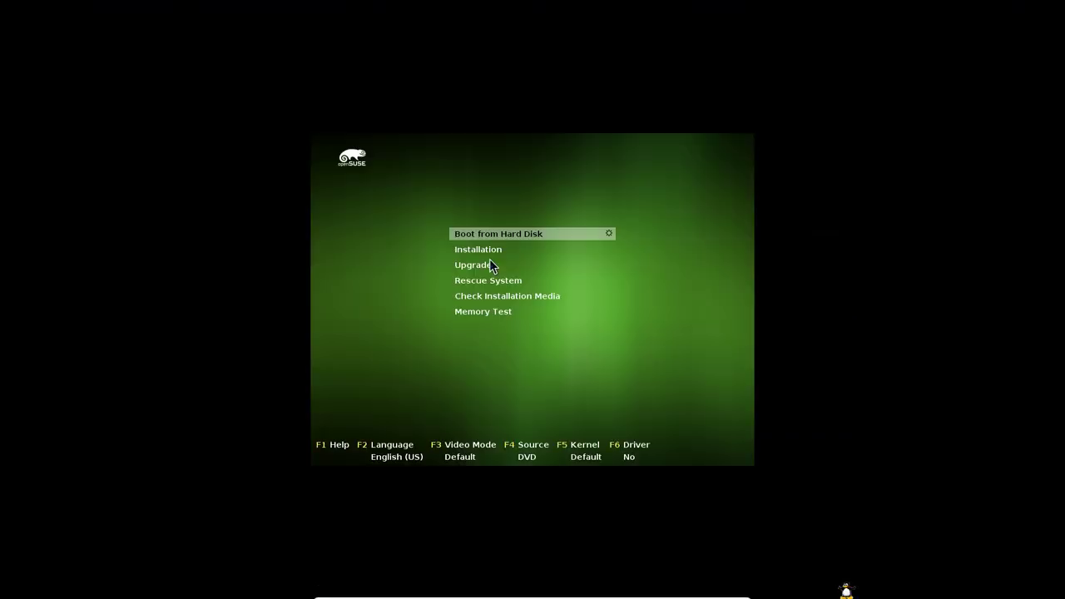
- Choose Boot from Hard Disk, then boot the openSUSE Leap 42.1 GRUB entry
{"action": "key", "text": "Down"}
{"action": "key", "text": "Up"}
{"action": "key", "text": "Return"}
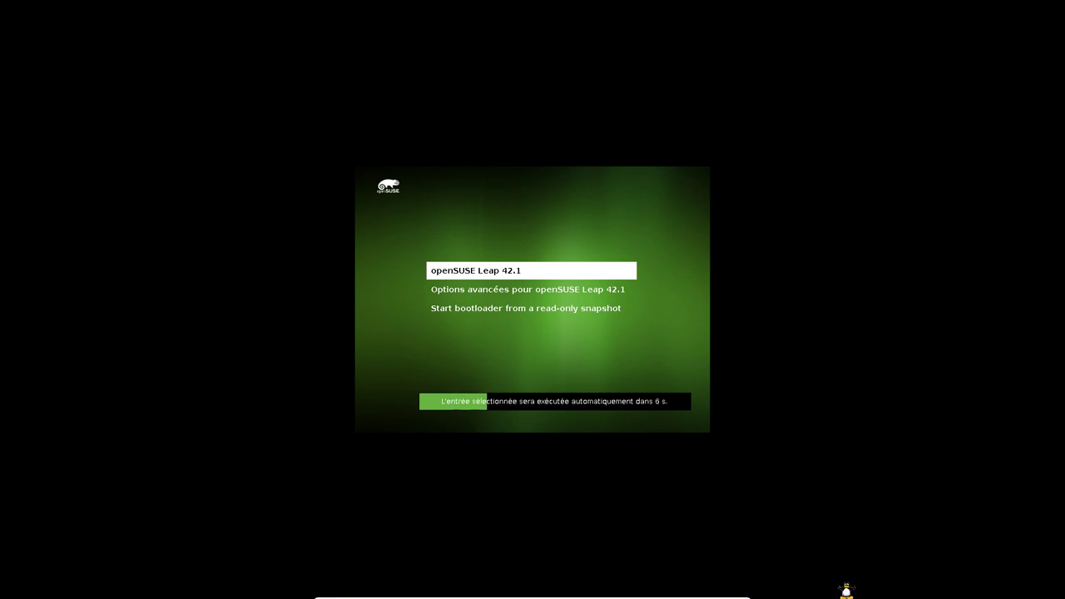
{"action": "key", "text": "Return"}
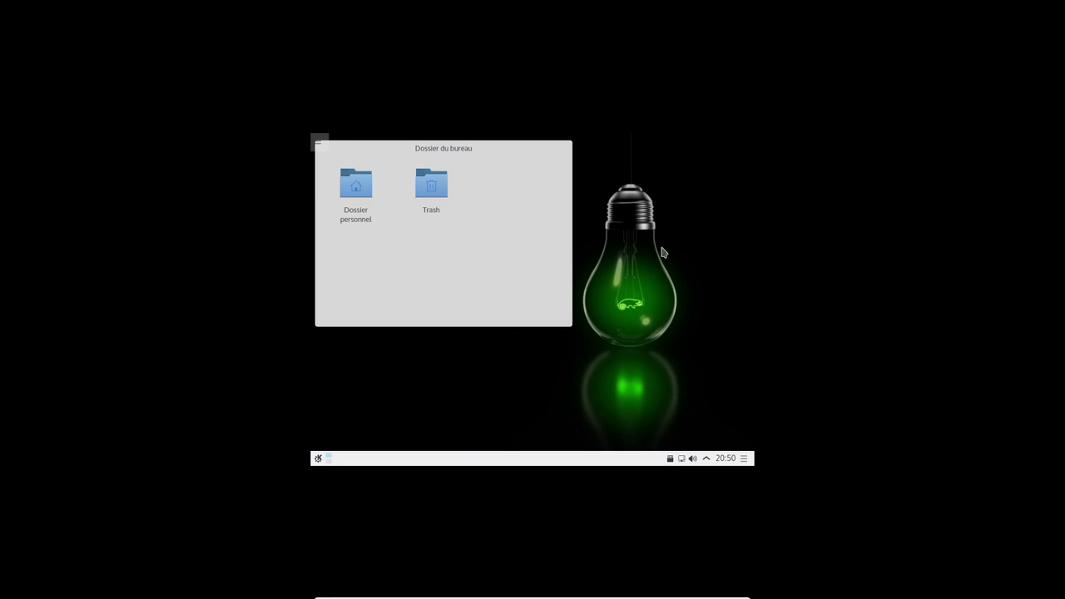
- Toggle the VM out of and back into fullscreen, then dismiss the KRunner bar
{"action": "key", "text": "ctrl+f"}
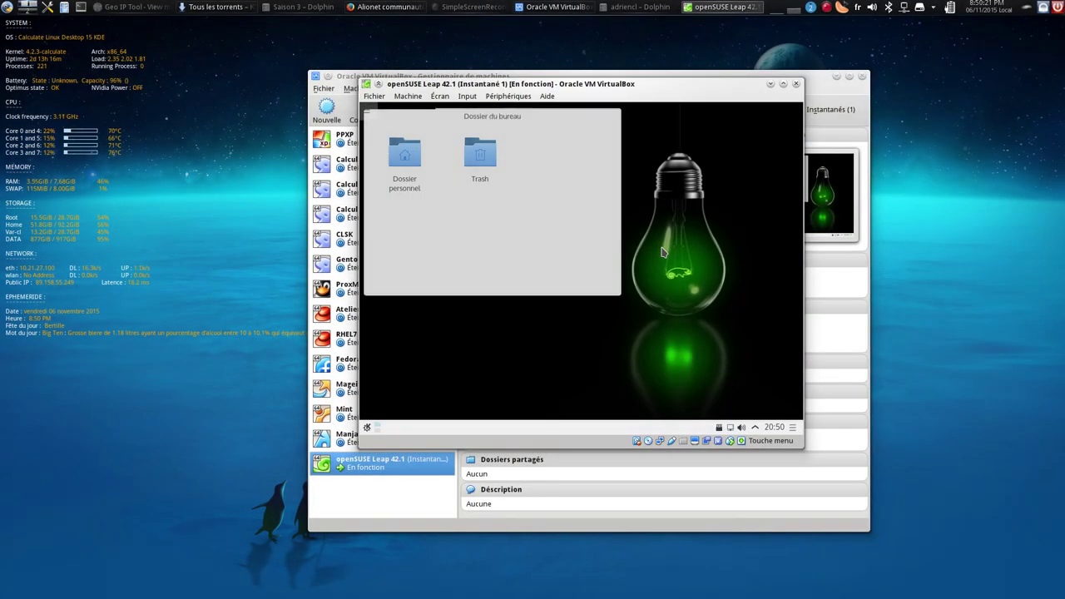
{"action": "key", "text": "ctrl+f"}
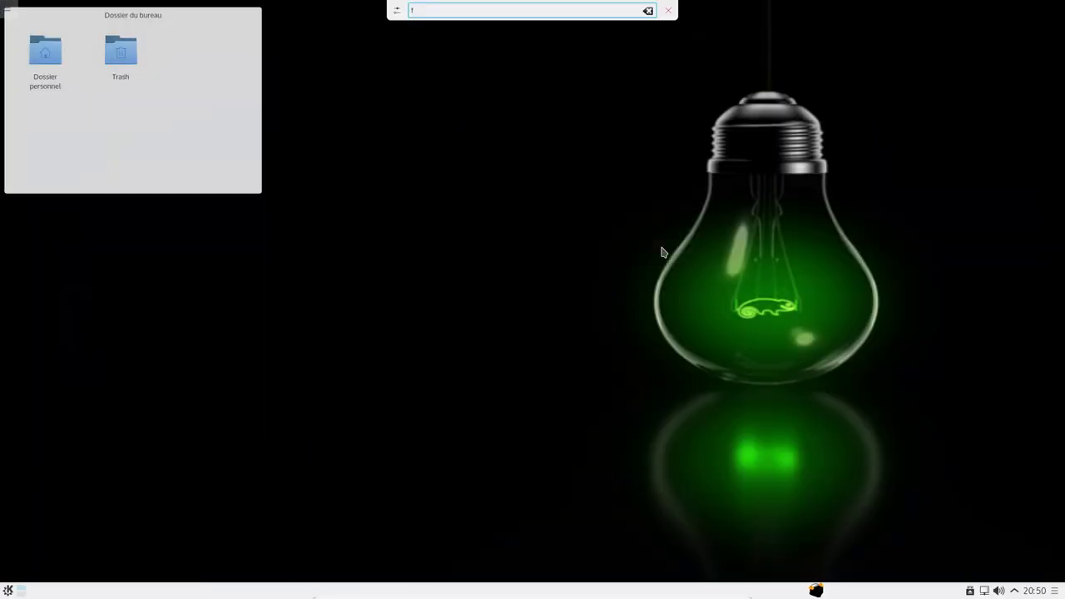
{"action": "type", "text": "f"}
{"action": "left_click", "coordinate": [668, 10]}
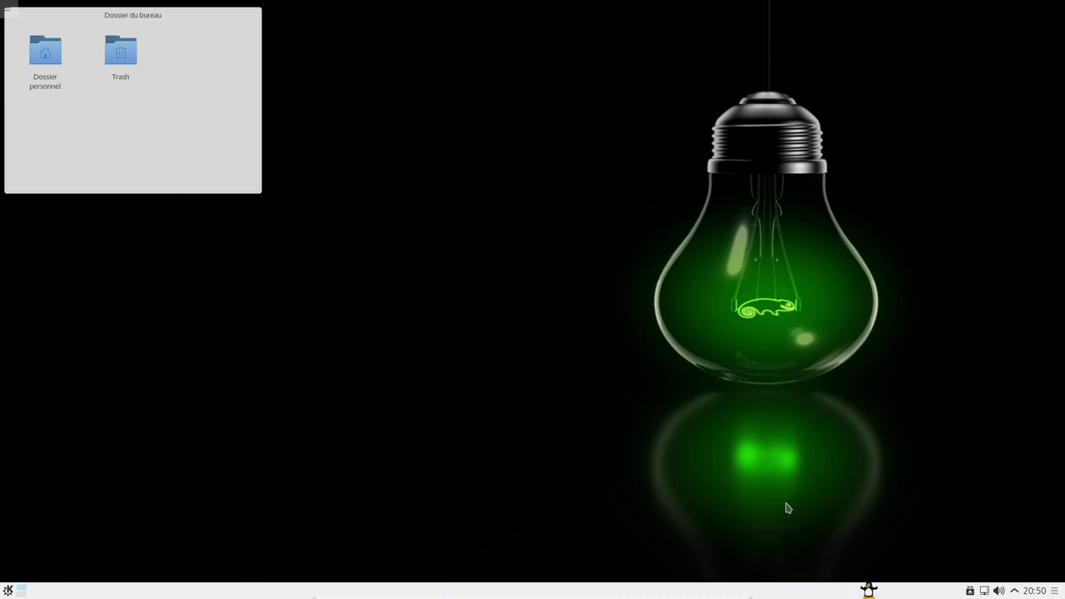
- Launch KInfoCenter through a 'kinfo' menu search and maximize its window
{"action": "left_click", "coordinate": [10, 590]}
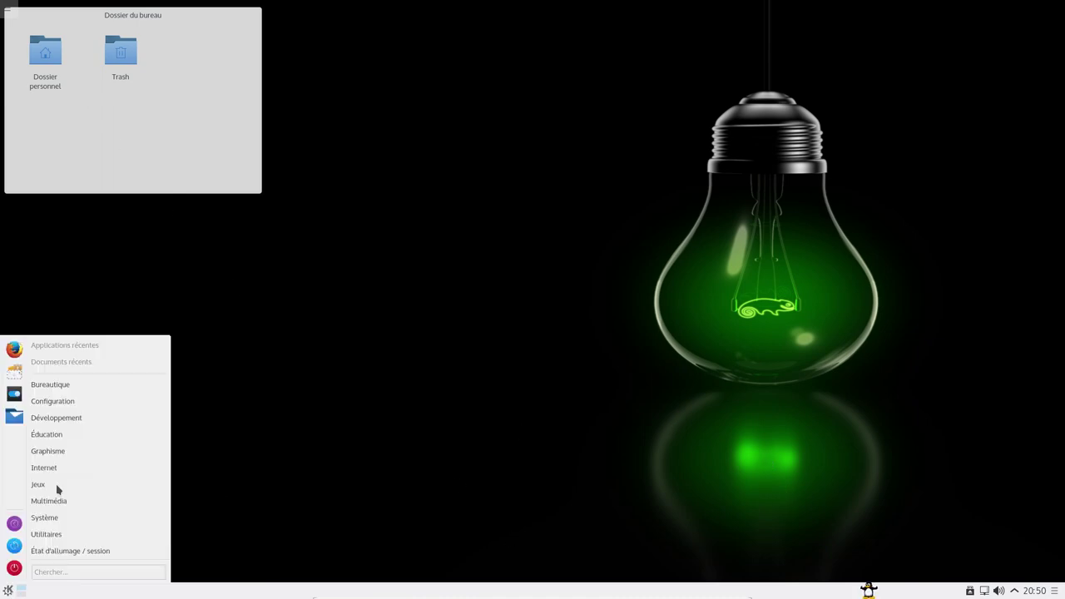
{"action": "mouse_move", "coordinate": [64, 456]}
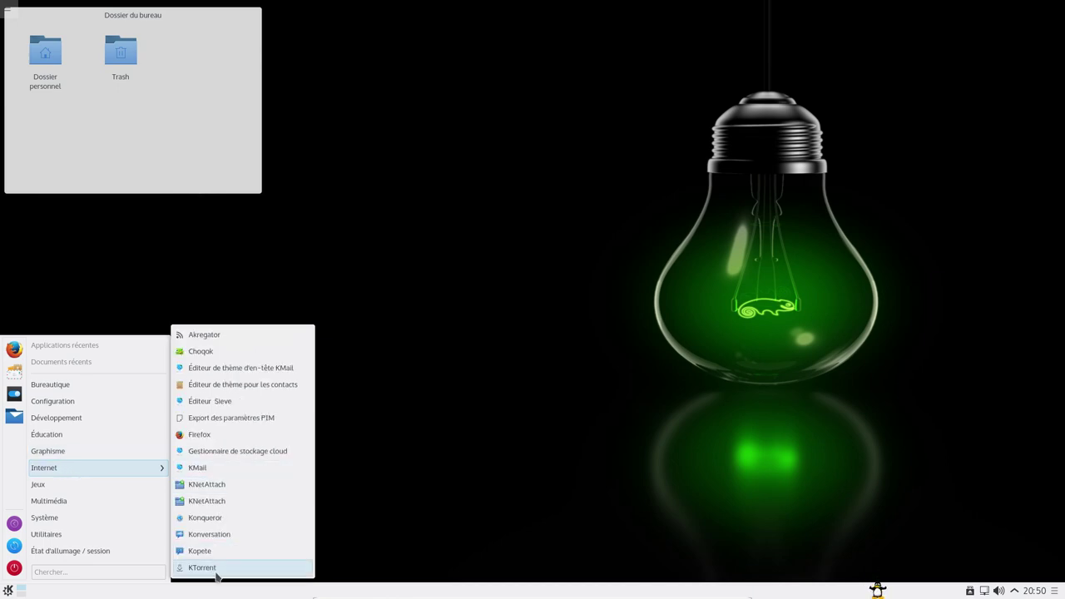
{"action": "mouse_move", "coordinate": [62, 401]}
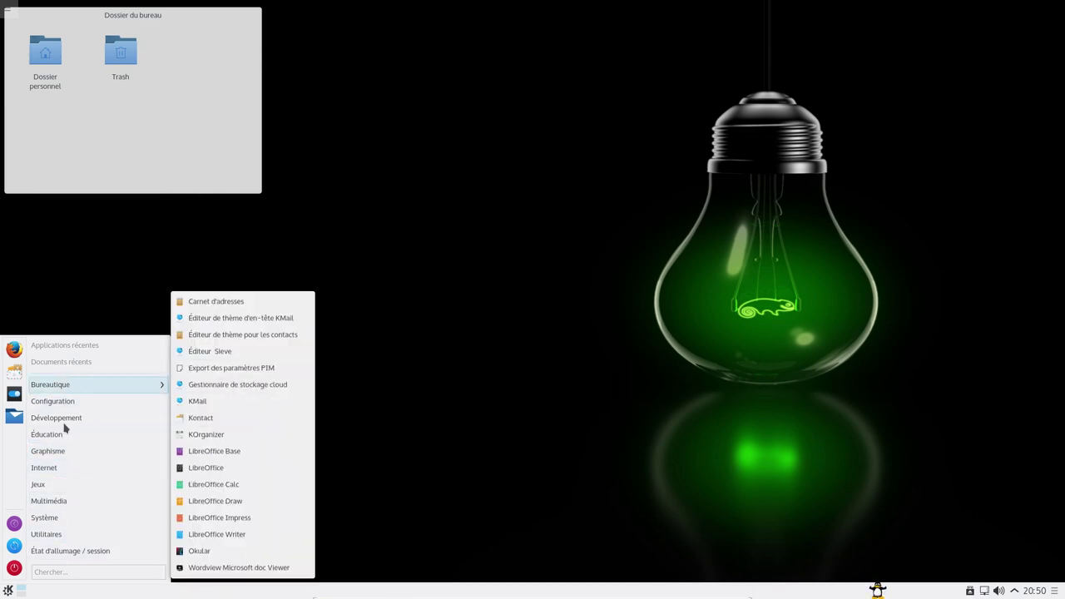
{"action": "left_click", "coordinate": [72, 571]}
{"action": "type", "text": "kinfo"}
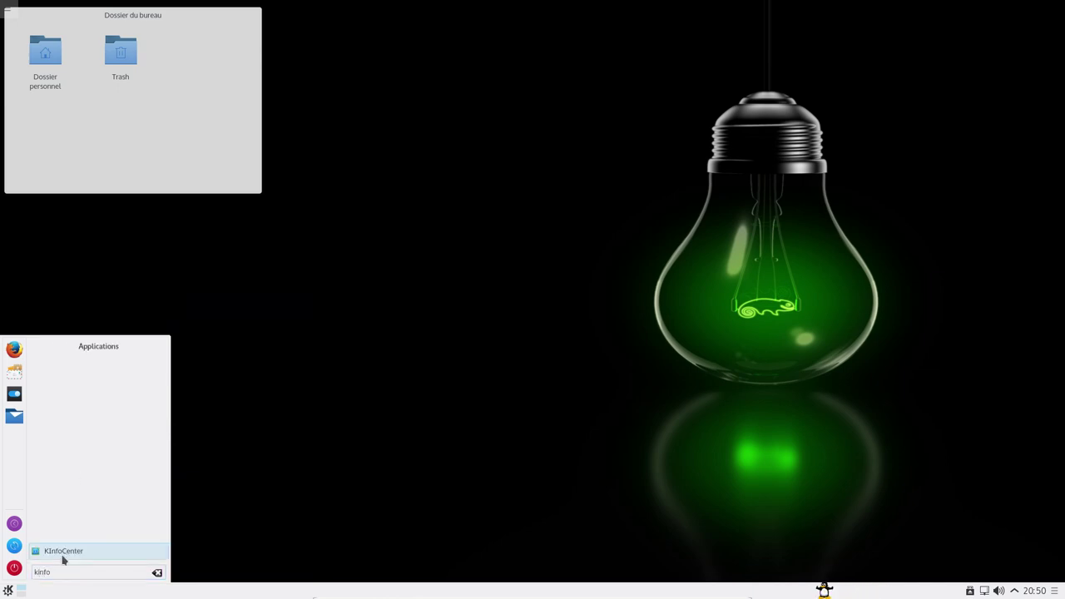
{"action": "left_click", "coordinate": [65, 555]}
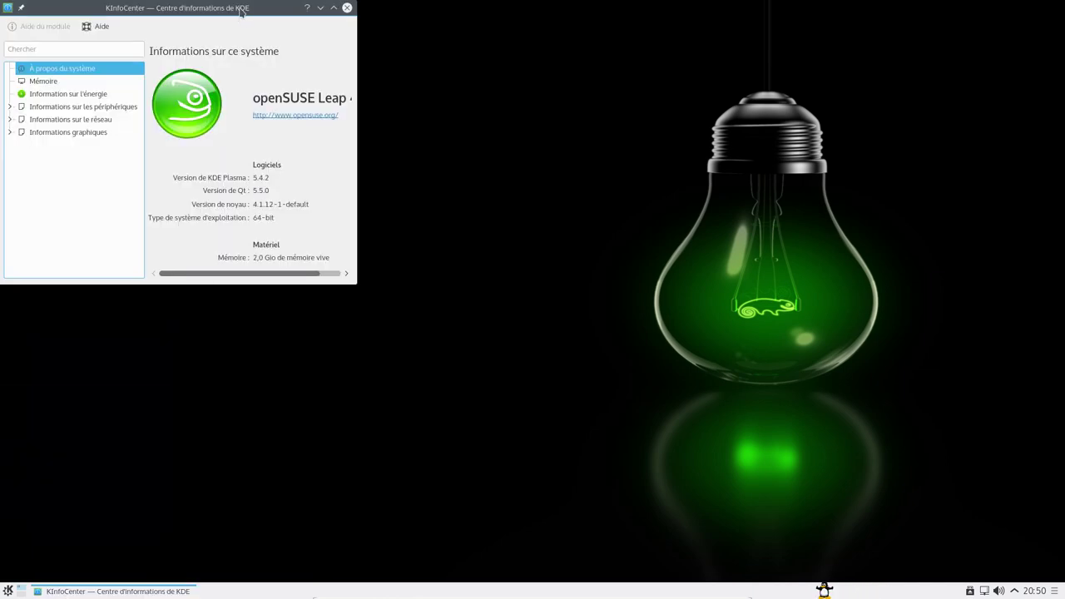
{"action": "left_click_drag", "start_coordinate": [243, 10], "coordinate": [462, 90]}
{"action": "double_click", "coordinate": [462, 90]}
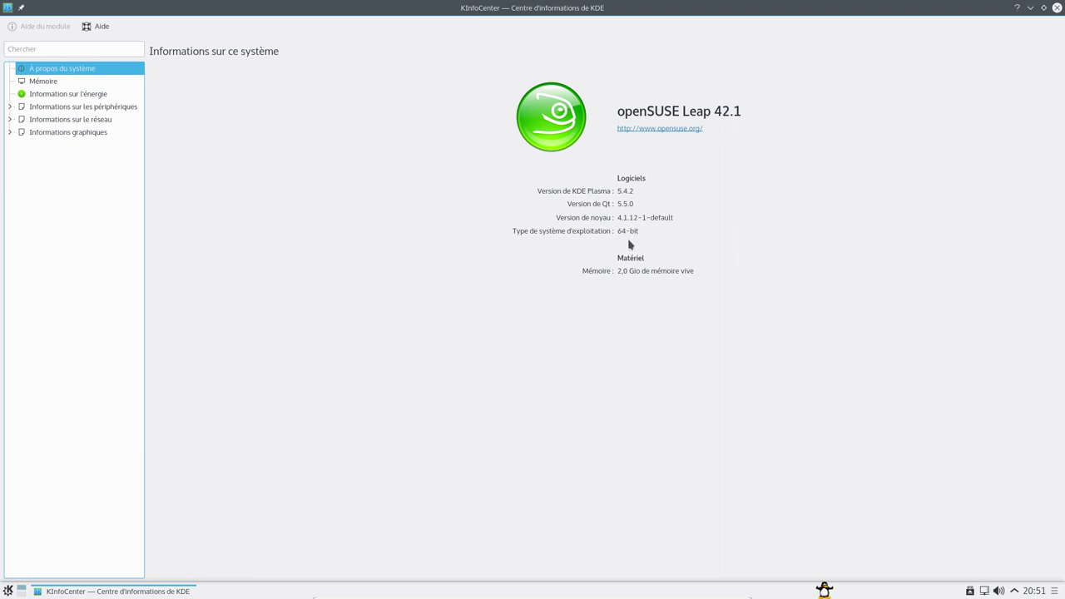
- Close KInfoCenter, launch KSysGuard via a 'ksys' search, review it, then close it
{"action": "left_click", "coordinate": [1057, 8]}
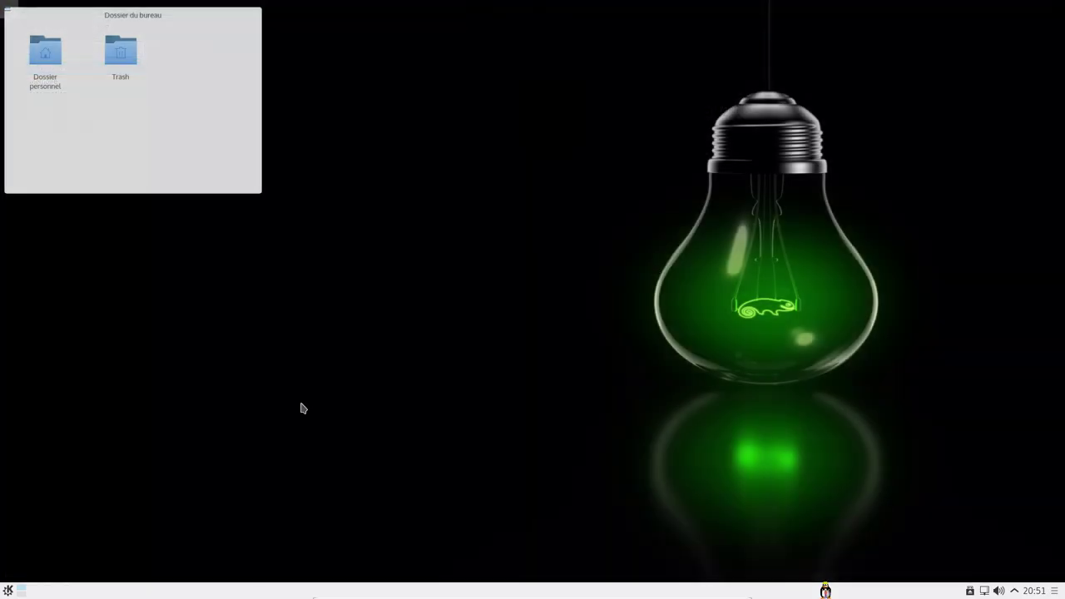
{"action": "left_click", "coordinate": [7, 590]}
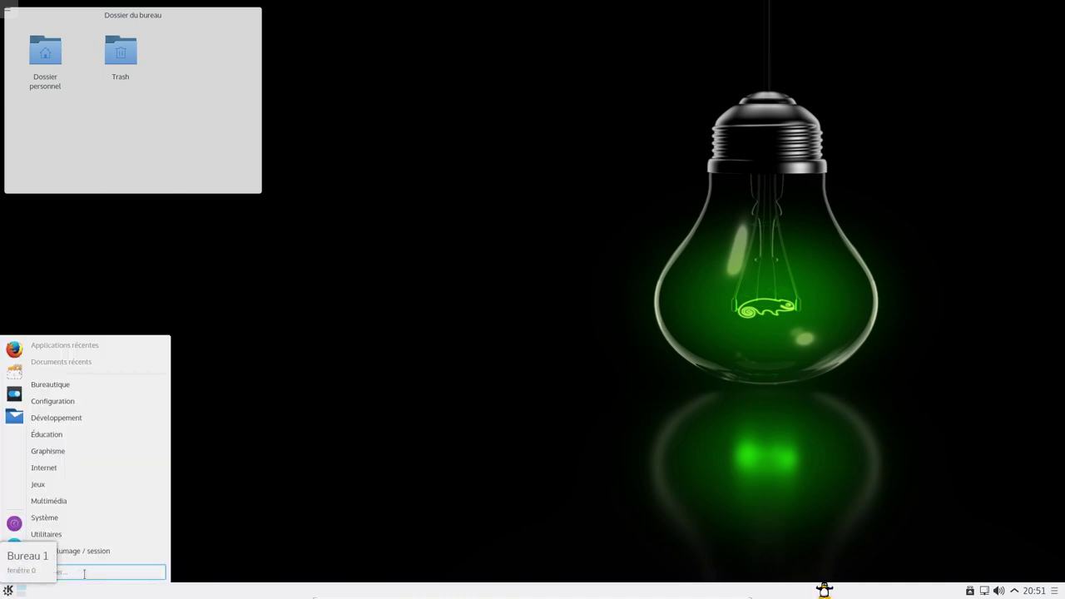
{"action": "type", "text": "ksysg"}
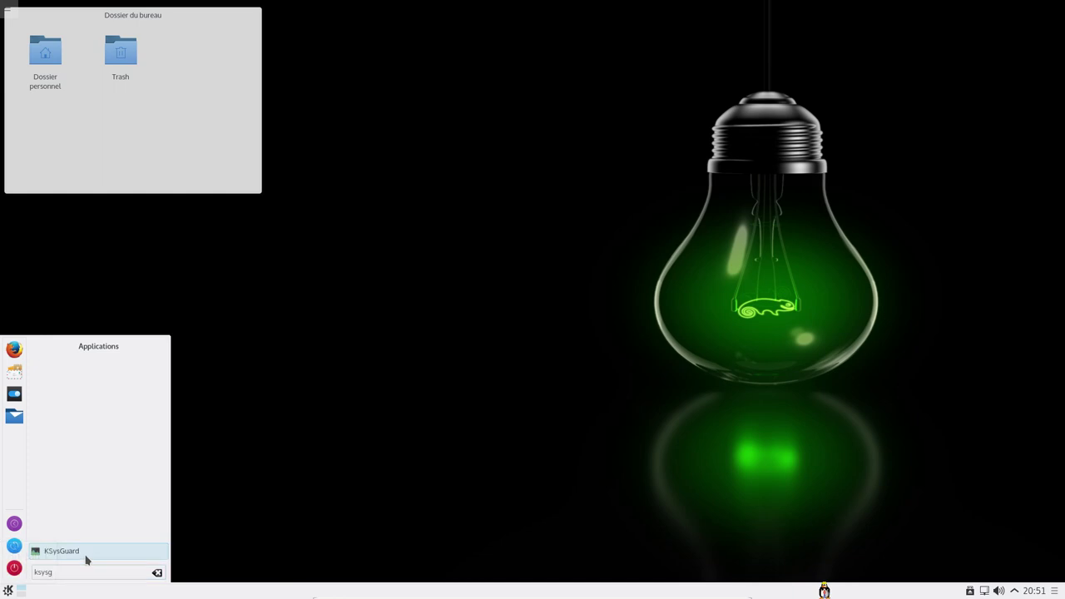
{"action": "left_click", "coordinate": [89, 560]}
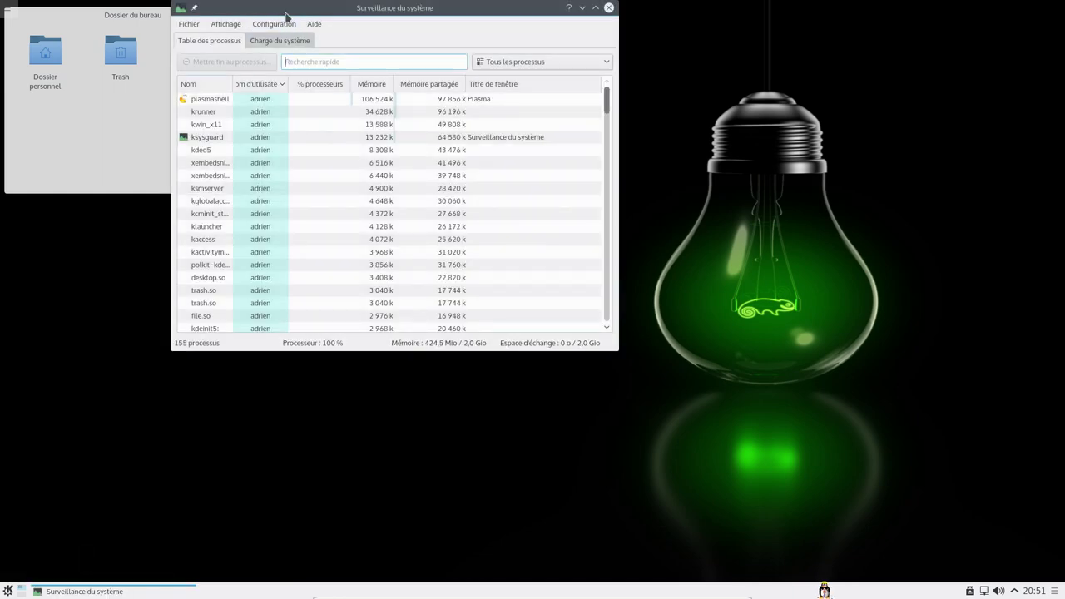
{"action": "left_click_drag", "start_coordinate": [276, 40], "coordinate": [401, 135]}
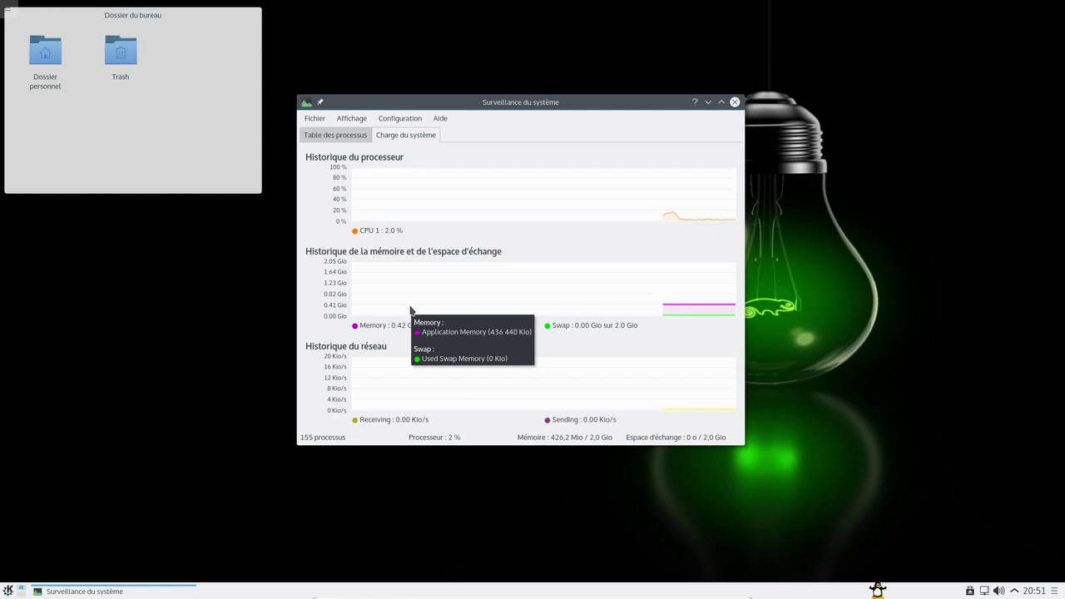
{"action": "left_click", "coordinate": [734, 102]}
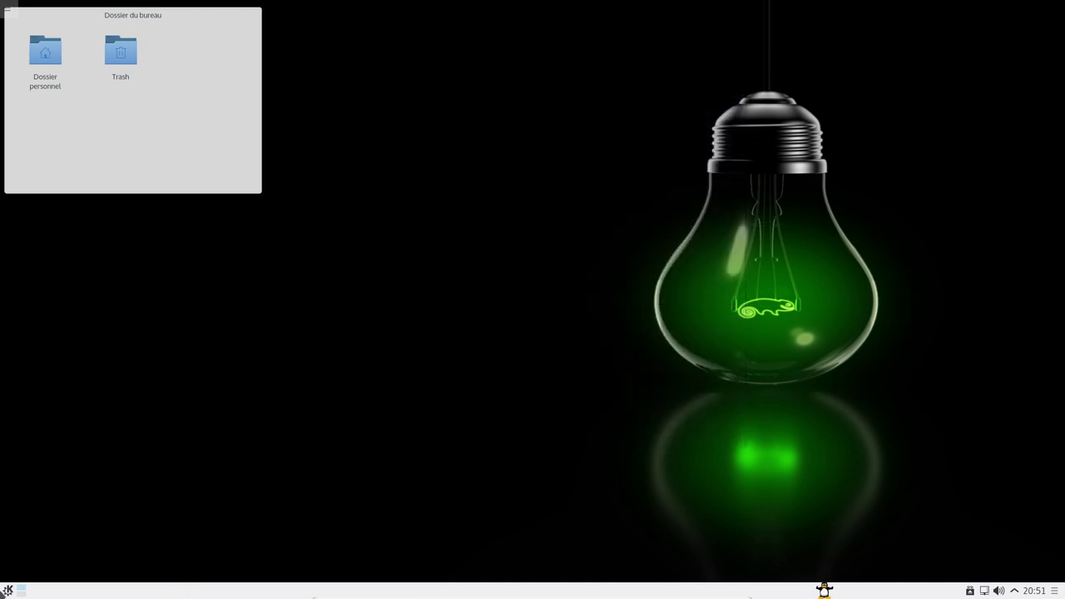
- Open Dossier personnel in Dolphin, show its menu bar, enter Téléchargements, then close Dolphin
{"action": "left_click", "coordinate": [42, 83]}
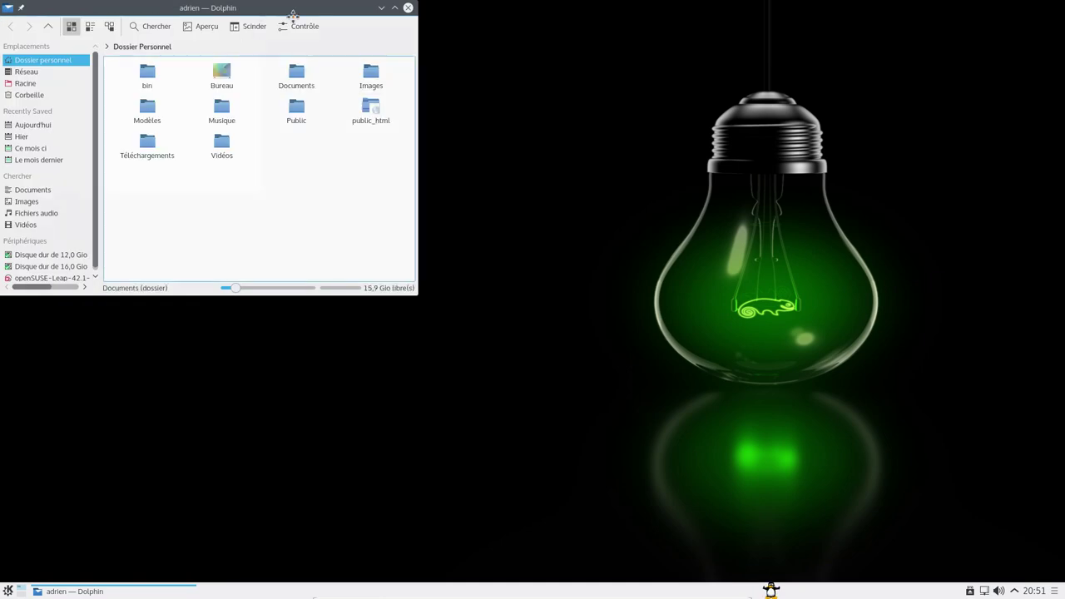
{"action": "left_click_drag", "start_coordinate": [293, 13], "coordinate": [583, 87]}
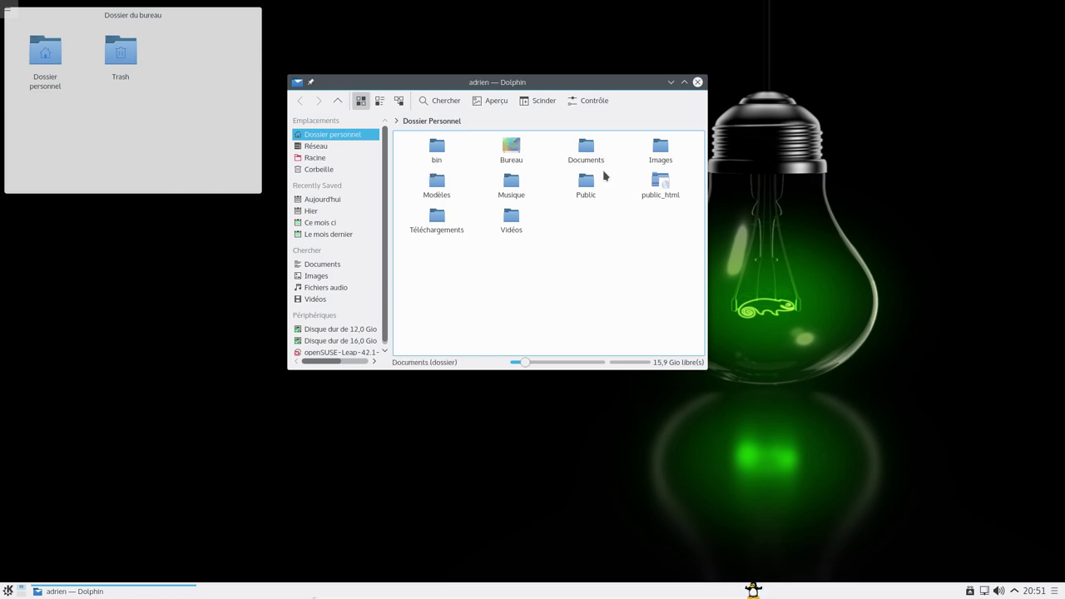
{"action": "left_click", "coordinate": [598, 105]}
{"action": "left_click", "coordinate": [613, 399]}
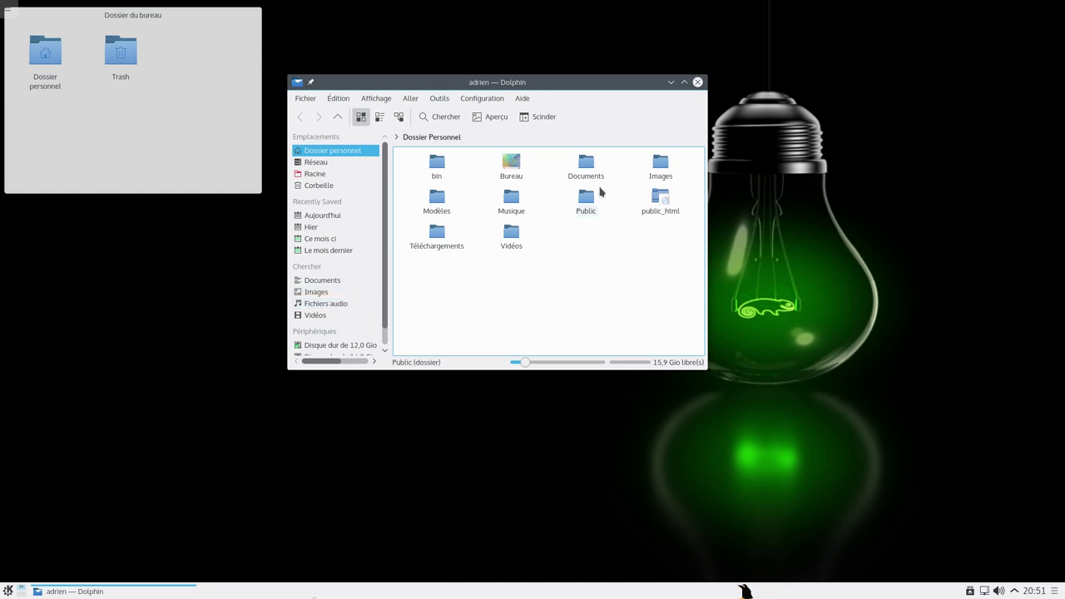
{"action": "left_click", "coordinate": [437, 246]}
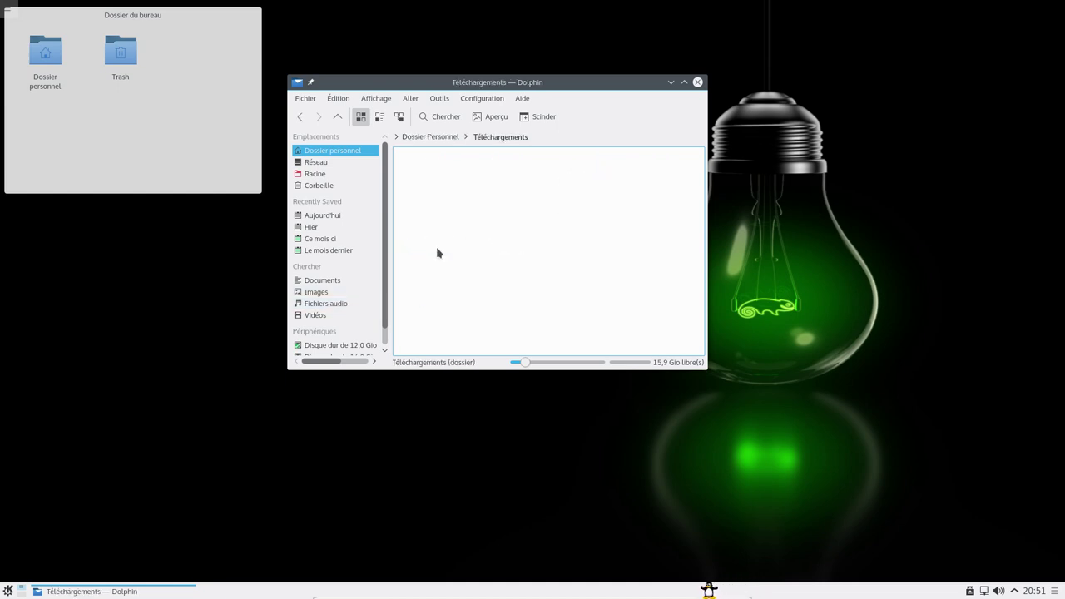
{"action": "left_click", "coordinate": [698, 83]}
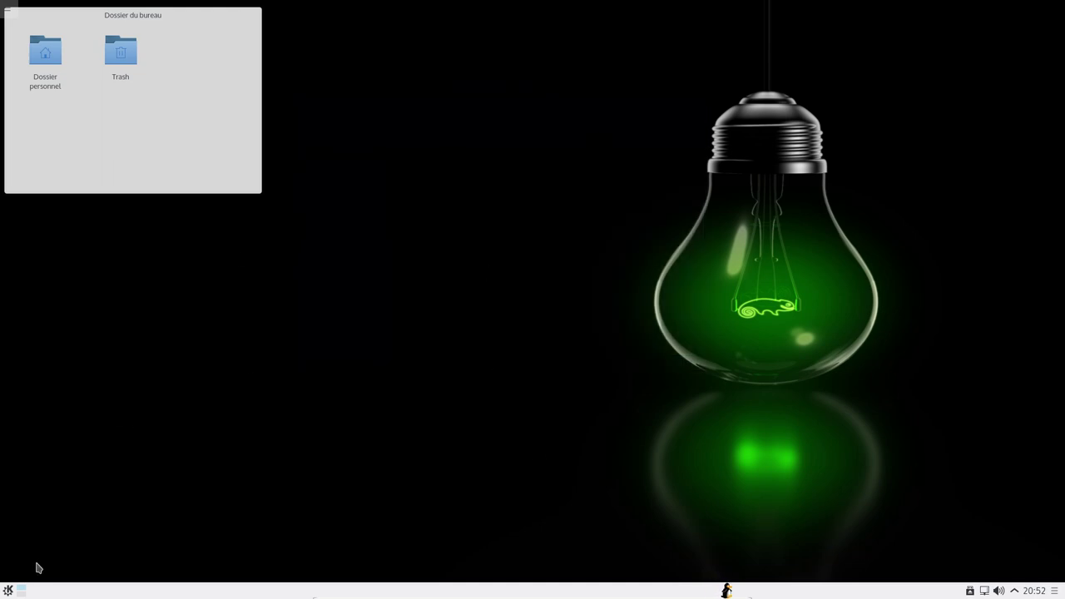
- Launch LibreOffice Calc from the Bureautique applications menu
{"action": "left_click", "coordinate": [8, 591]}
{"action": "mouse_move", "coordinate": [81, 404]}
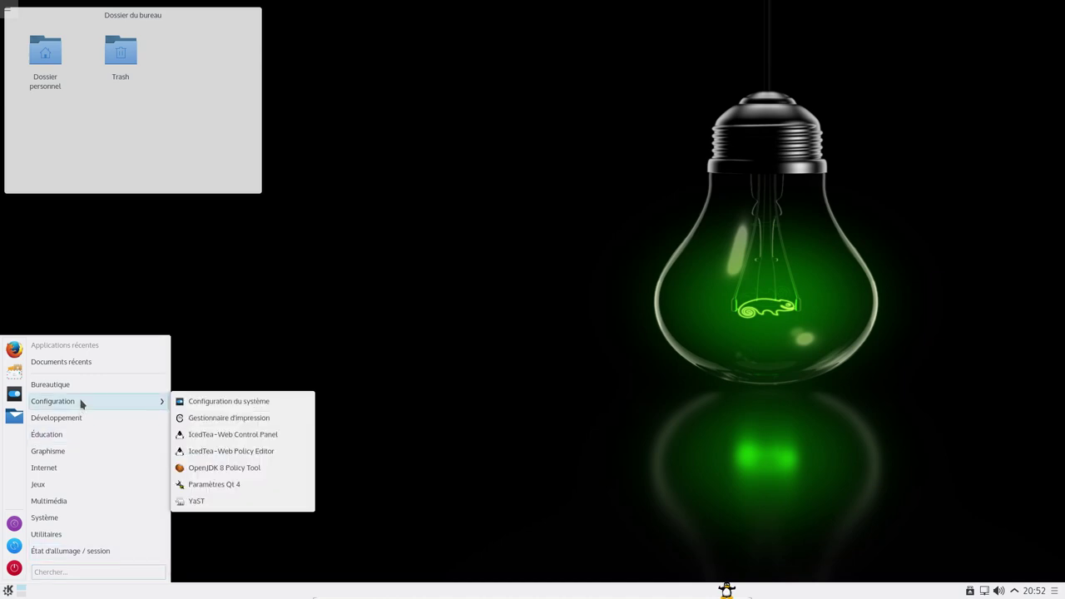
{"action": "left_click", "coordinate": [7, 590]}
{"action": "left_click", "coordinate": [7, 590]}
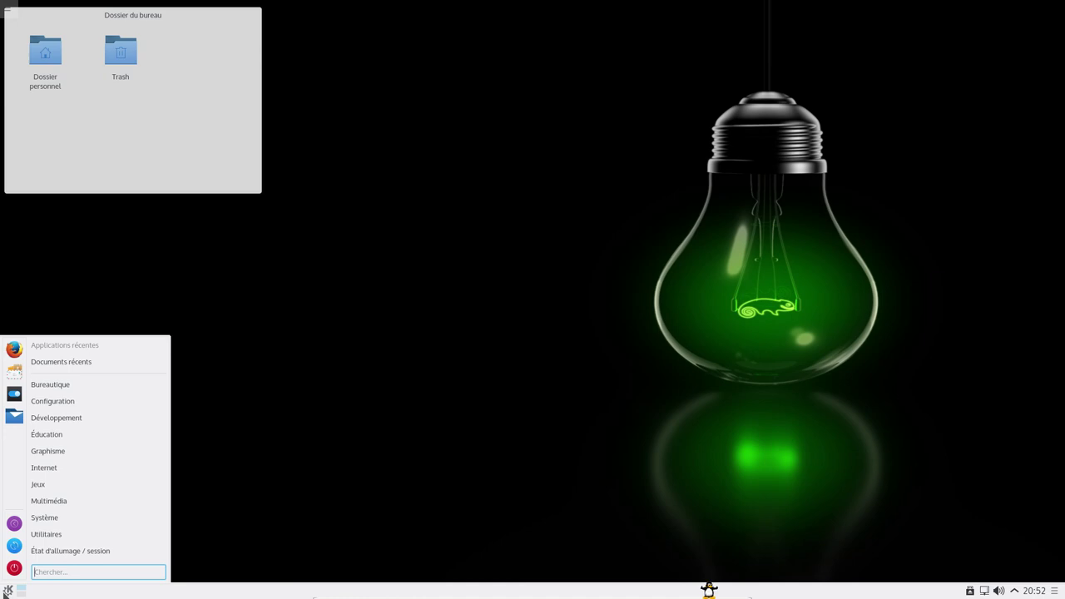
{"action": "mouse_move", "coordinate": [119, 388]}
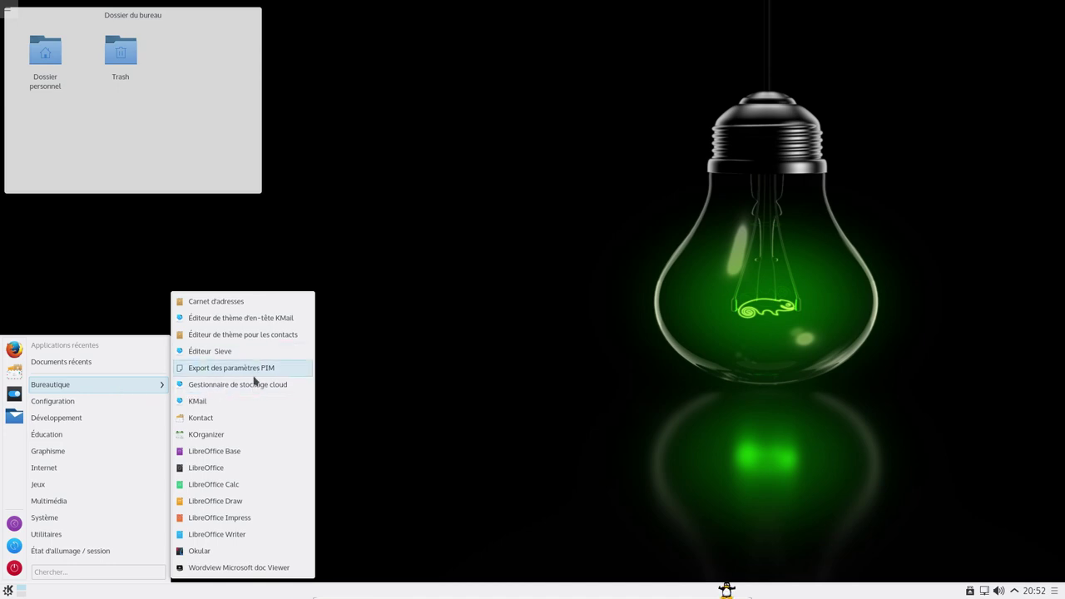
{"action": "left_click", "coordinate": [221, 484]}
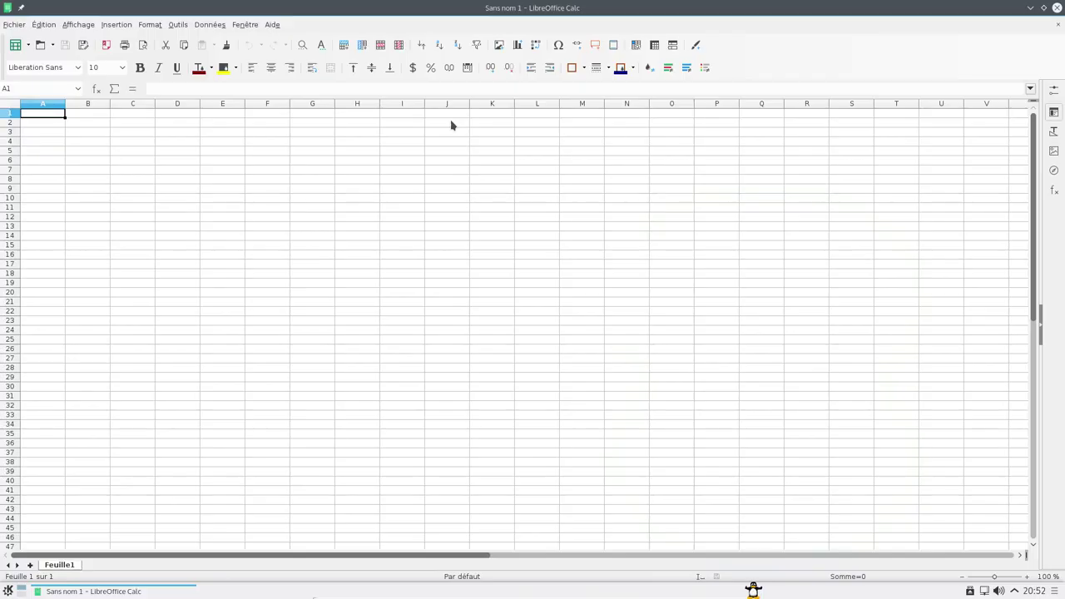
- Confirm version 5.0.2.2 in About LibreOffice, then close Calc
{"action": "left_click", "coordinate": [277, 26]}
{"action": "left_click", "coordinate": [296, 104]}
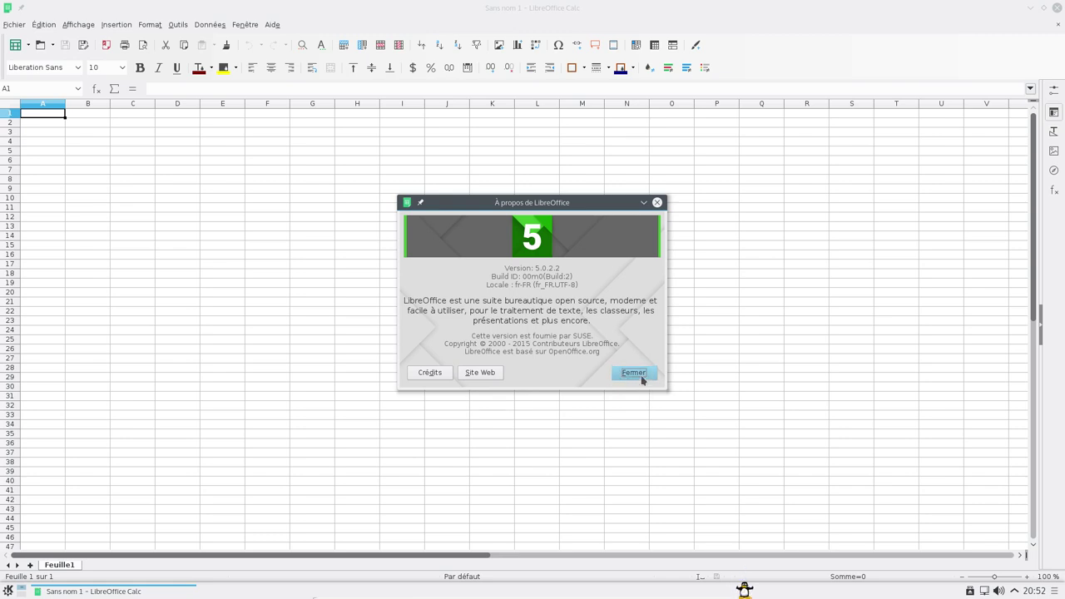
{"action": "left_click", "coordinate": [634, 373]}
{"action": "left_click", "coordinate": [1056, 9]}
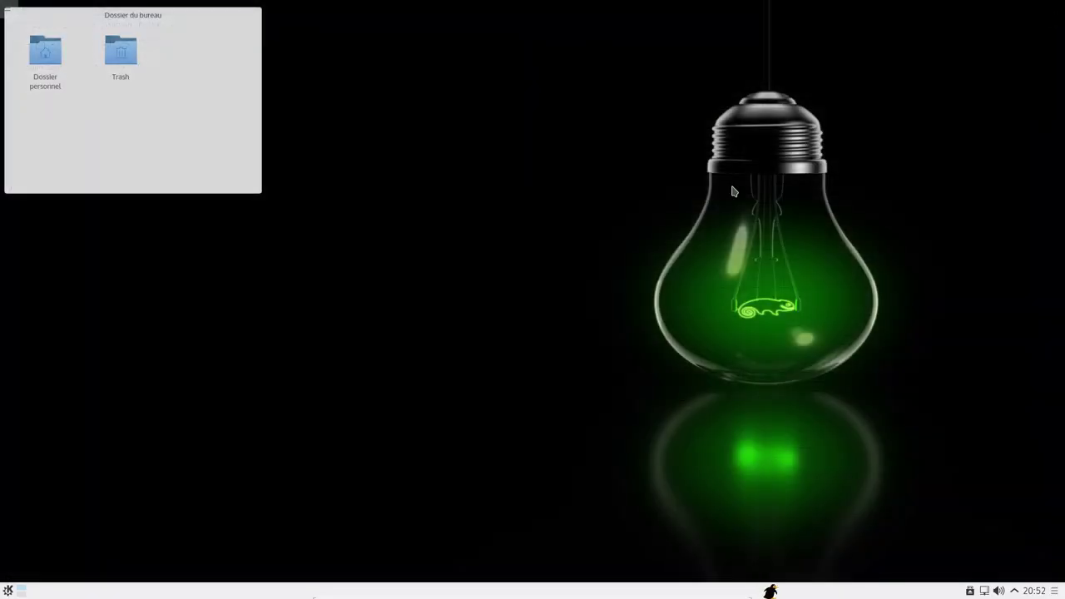
- Launch Wordview from Bureautique and move its window toward the centre
{"action": "left_click", "coordinate": [5, 590]}
{"action": "mouse_move", "coordinate": [76, 387]}
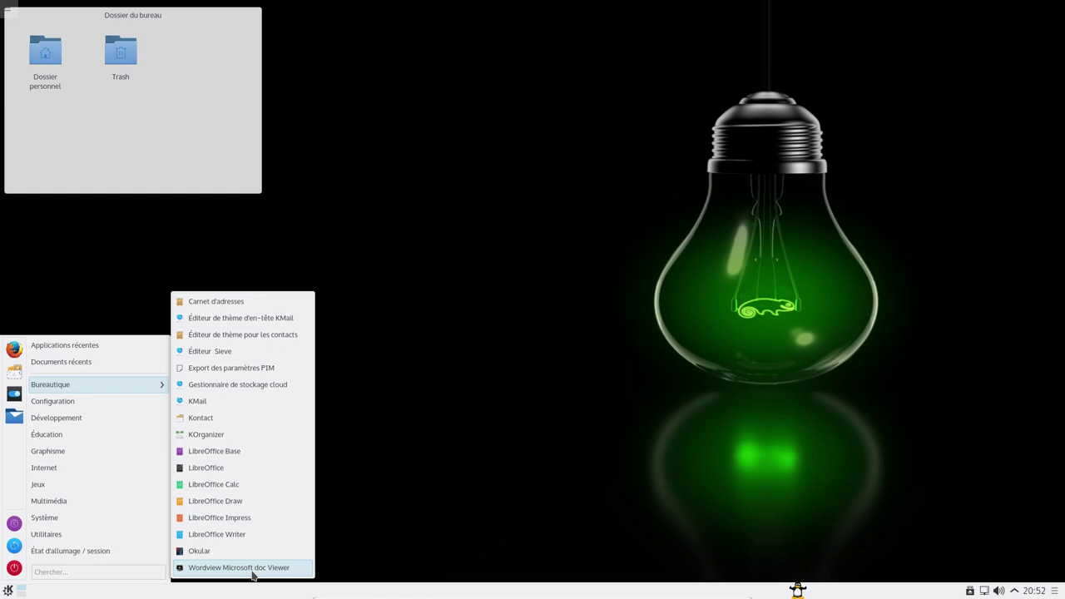
{"action": "left_click", "coordinate": [252, 567]}
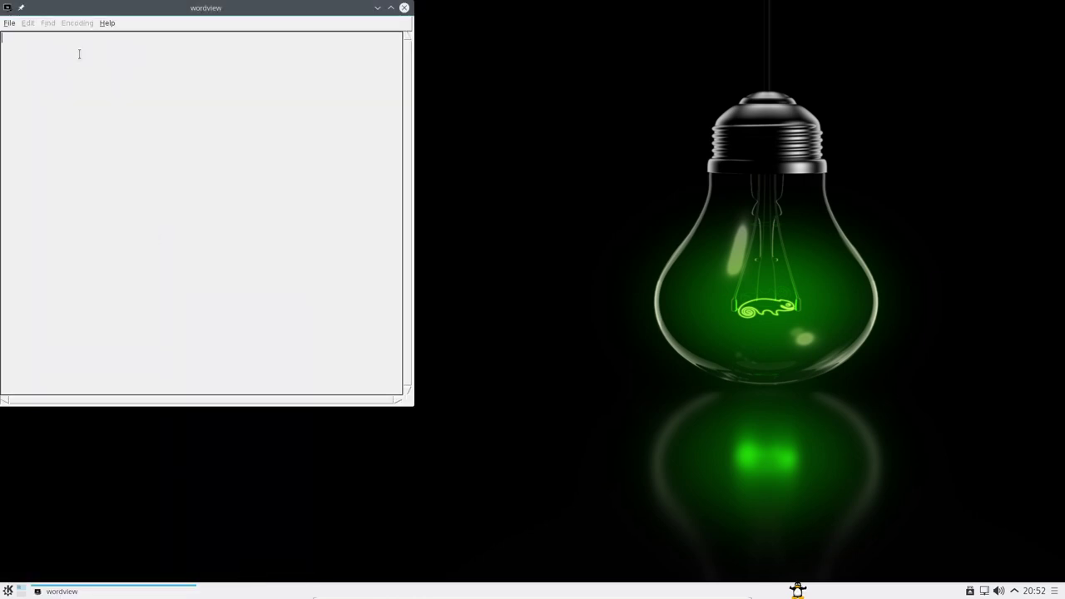
{"action": "left_click_drag", "start_coordinate": [89, 9], "coordinate": [344, 41]}
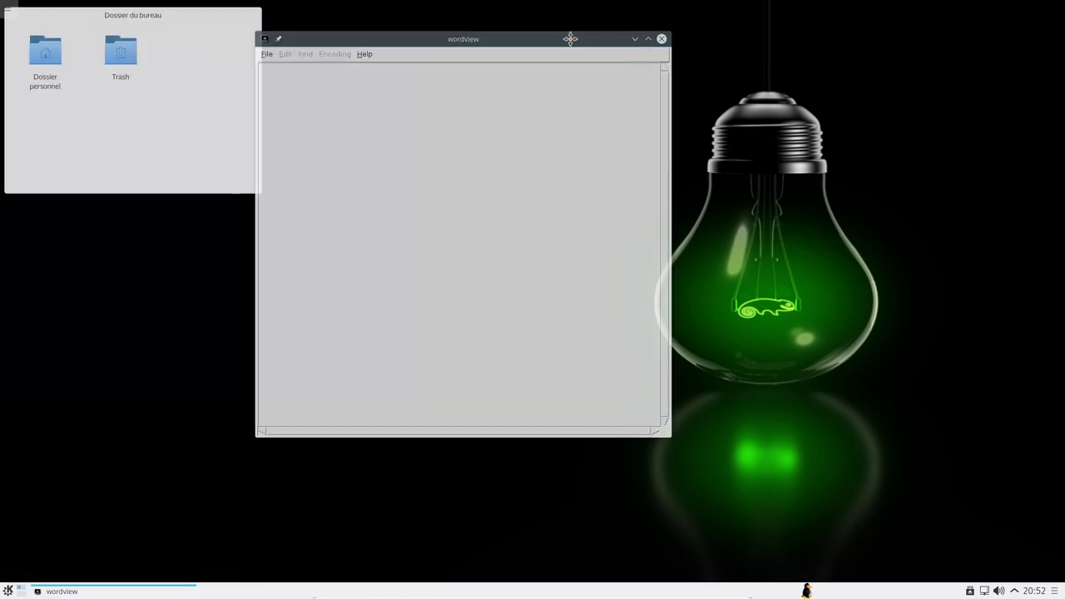
- View Wordview's About box identifying it as an MS-Word viewer for UNIX
{"action": "left_click", "coordinate": [366, 54]}
{"action": "left_click", "coordinate": [368, 100]}
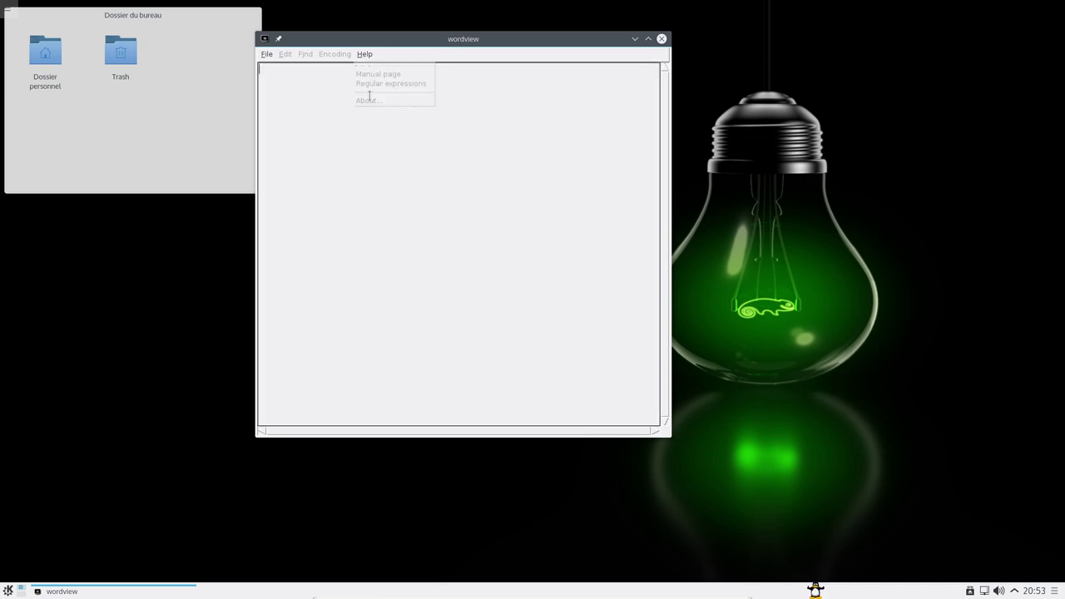
{"action": "left_click", "coordinate": [364, 55]}
{"action": "left_click", "coordinate": [371, 102]}
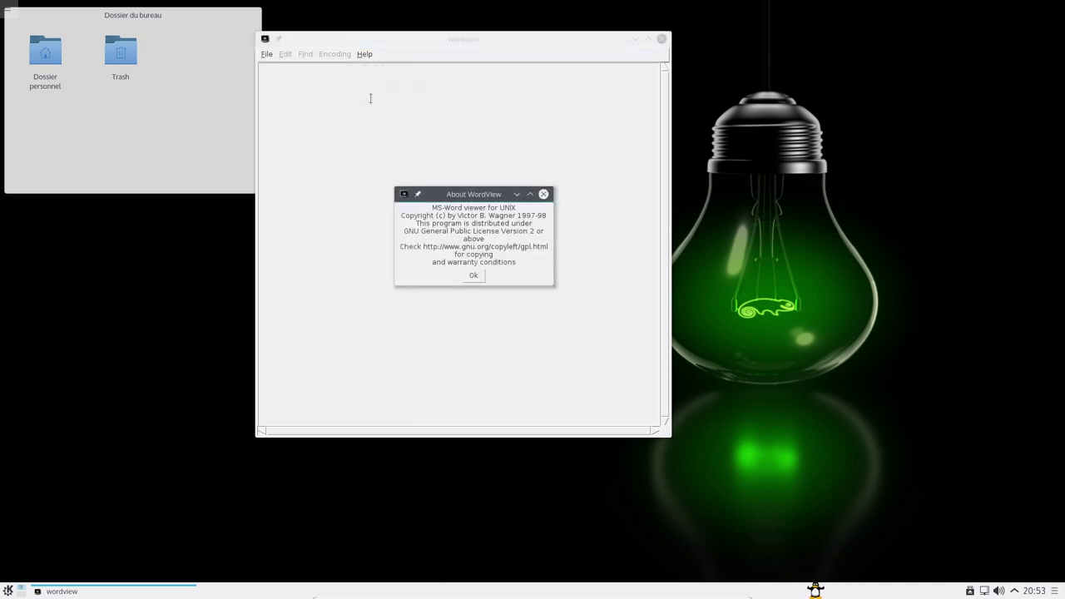
{"action": "left_click", "coordinate": [474, 276]}
- Quit Wordview from the File menu and reopen the application launcher
{"action": "left_click", "coordinate": [275, 55]}
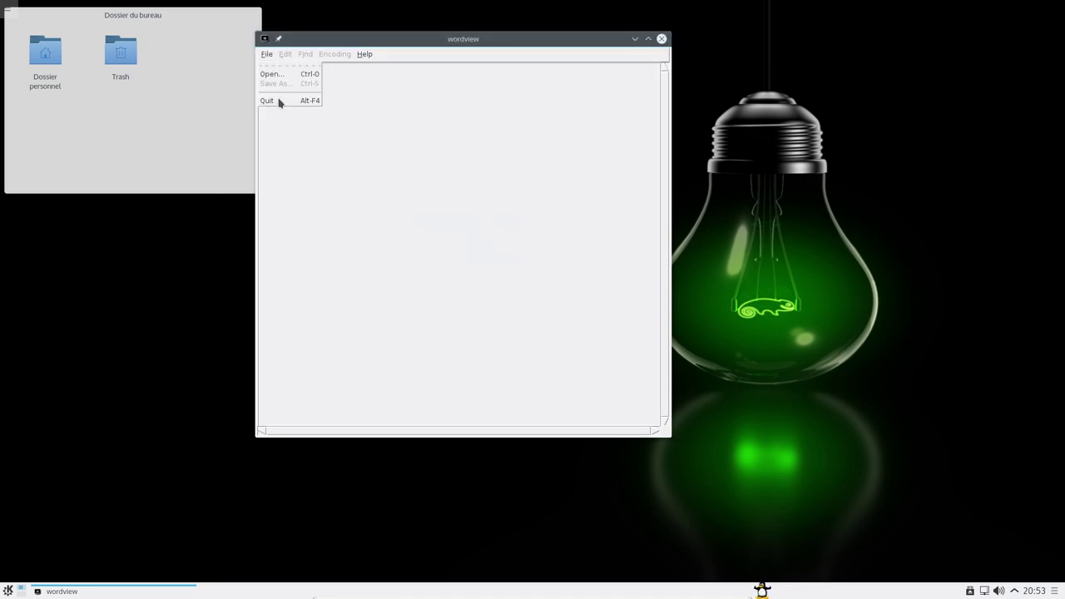
{"action": "left_click", "coordinate": [267, 100]}
{"action": "left_click", "coordinate": [7, 588]}
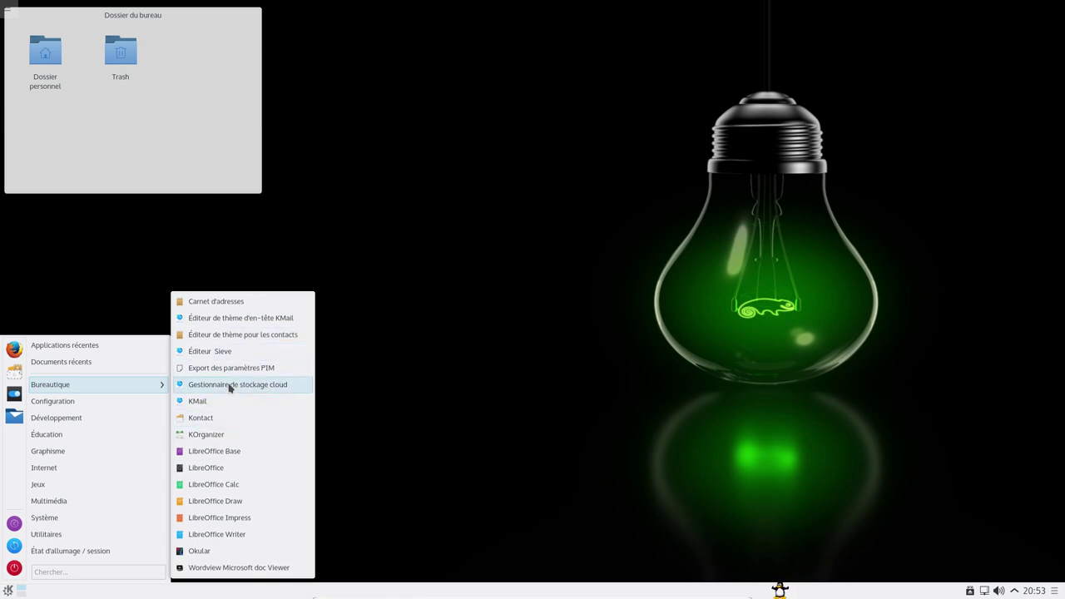
- Launch Marble from Éducation > Science
{"action": "mouse_move", "coordinate": [94, 406]}
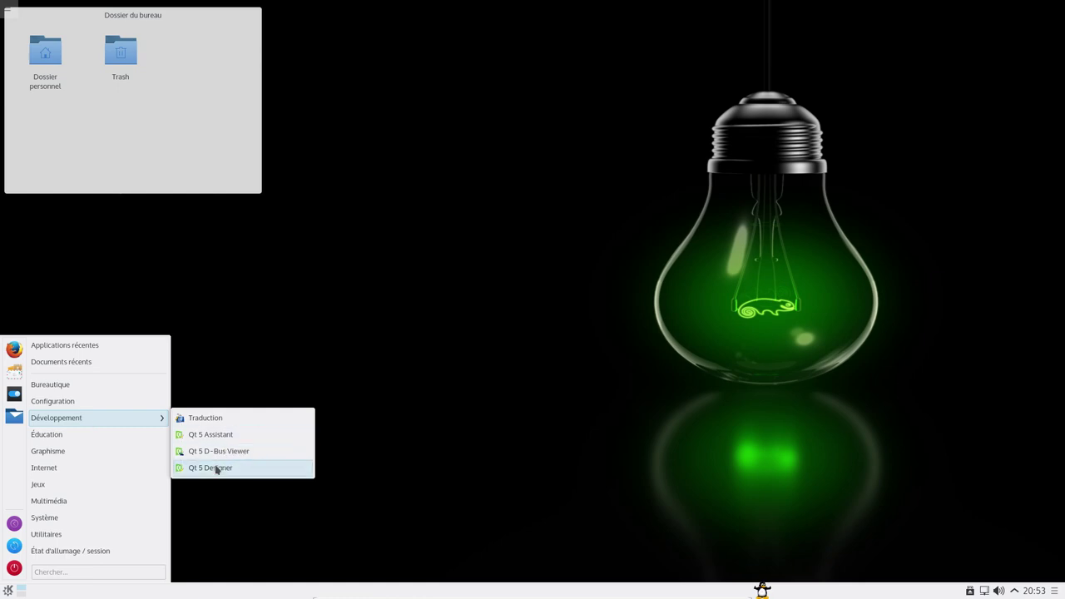
{"action": "mouse_move", "coordinate": [111, 451]}
{"action": "mouse_move", "coordinate": [244, 439]}
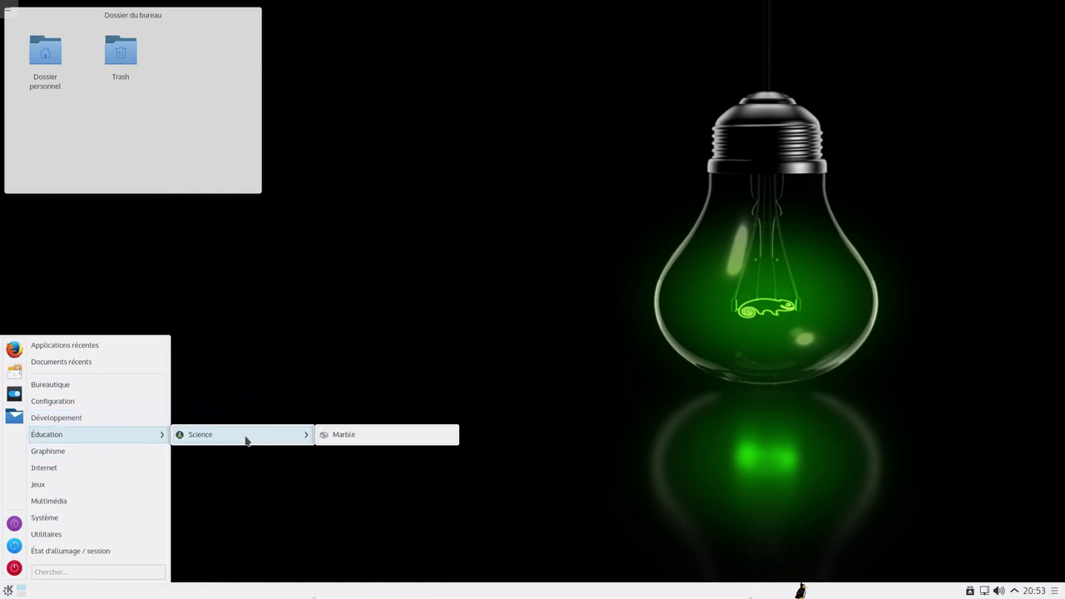
{"action": "left_click", "coordinate": [375, 444]}
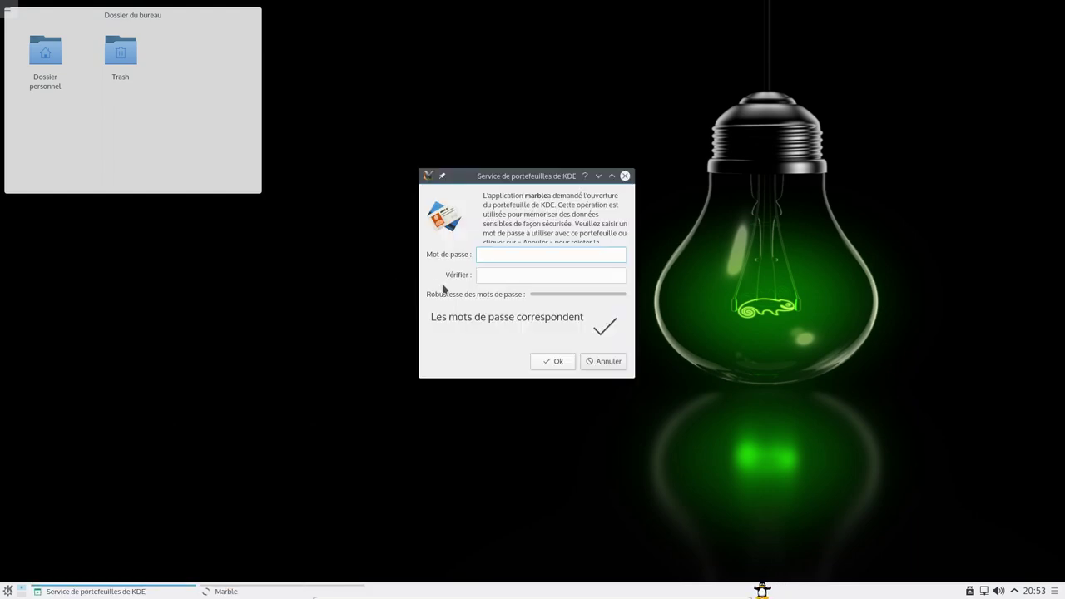
- Decline wallet creation and KWallet access for Marble, and acknowledge the notice
{"action": "left_click", "coordinate": [604, 362]}
{"action": "left_click", "coordinate": [292, 137]}
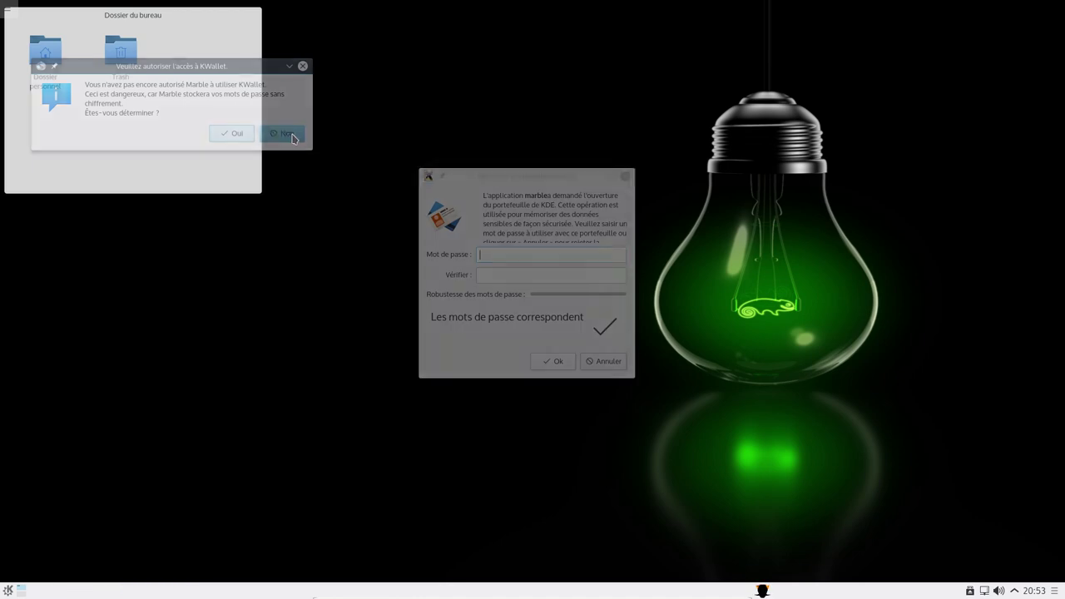
{"action": "left_click", "coordinate": [599, 361]}
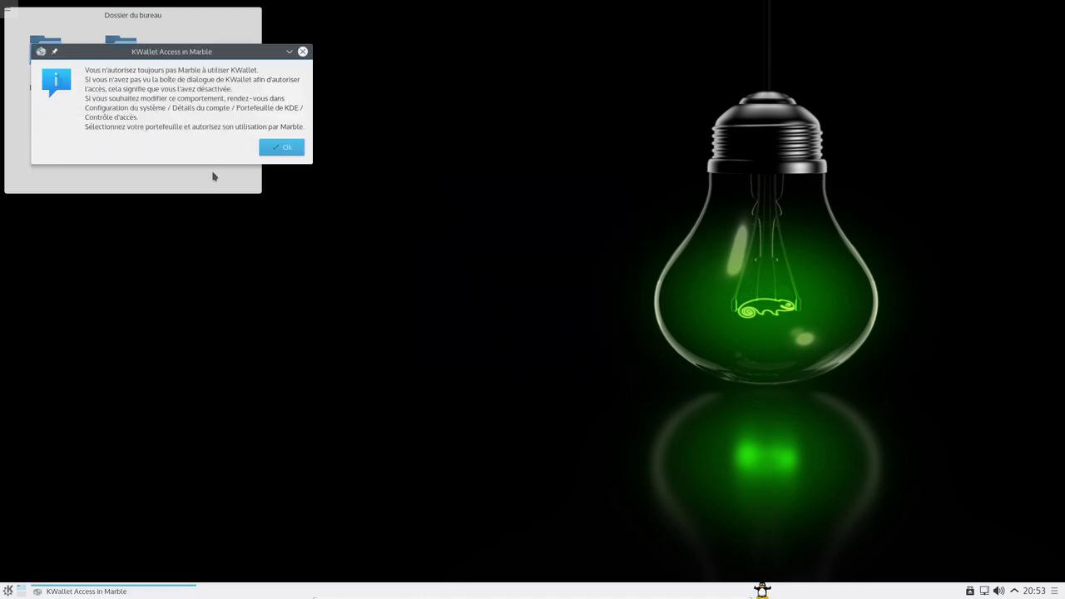
{"action": "left_click", "coordinate": [262, 153]}
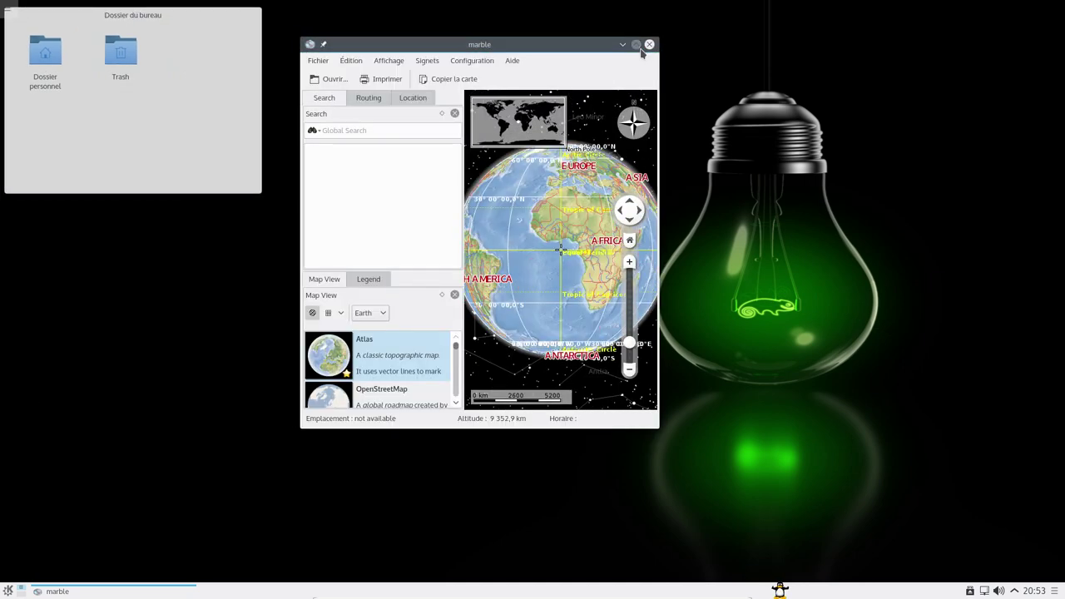
- Maximize Marble and pan the globe from West Africa up to Europe
{"action": "left_click", "coordinate": [641, 48]}
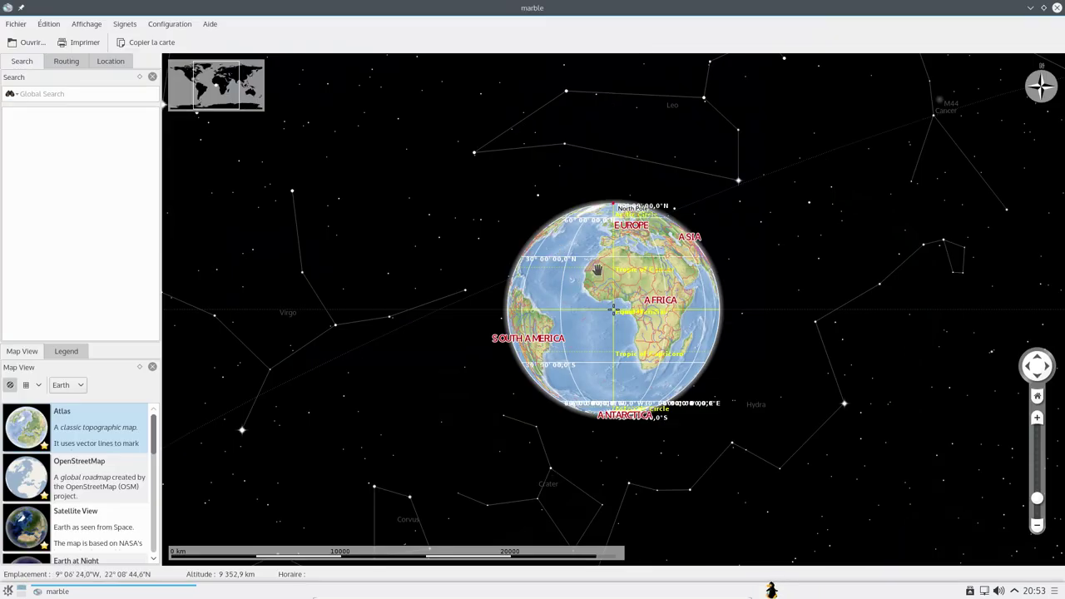
{"action": "scroll", "coordinate": [598, 271], "scroll_direction": "up", "scroll_amount": 10}
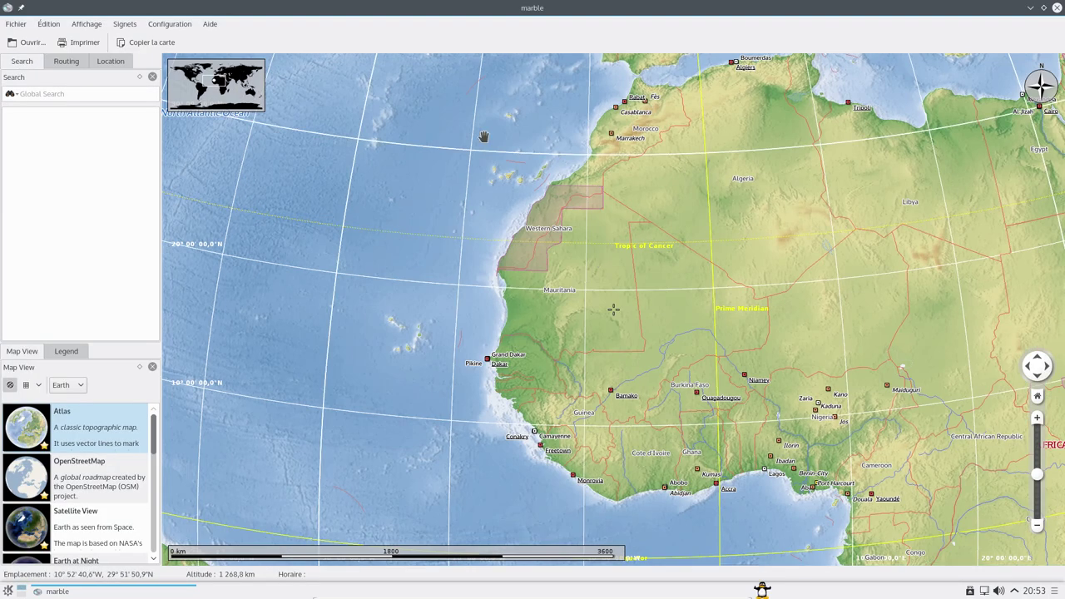
{"action": "left_click", "coordinate": [170, 24]}
{"action": "left_click", "coordinate": [15, 24]}
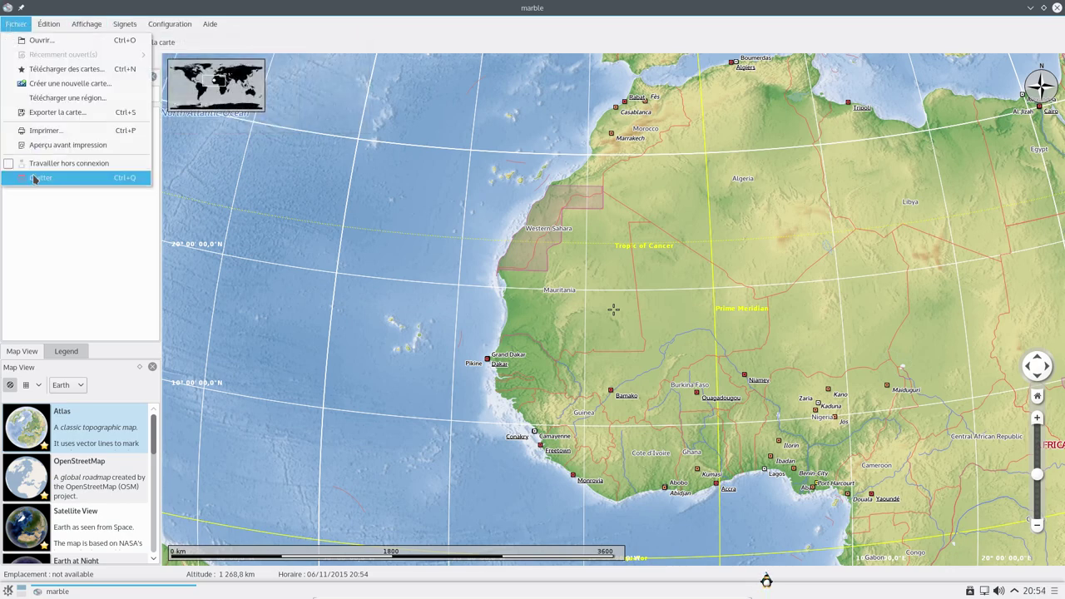
{"action": "key", "text": "Escape"}
{"action": "left_click_drag", "start_coordinate": [694, 157], "coordinate": [598, 337]}
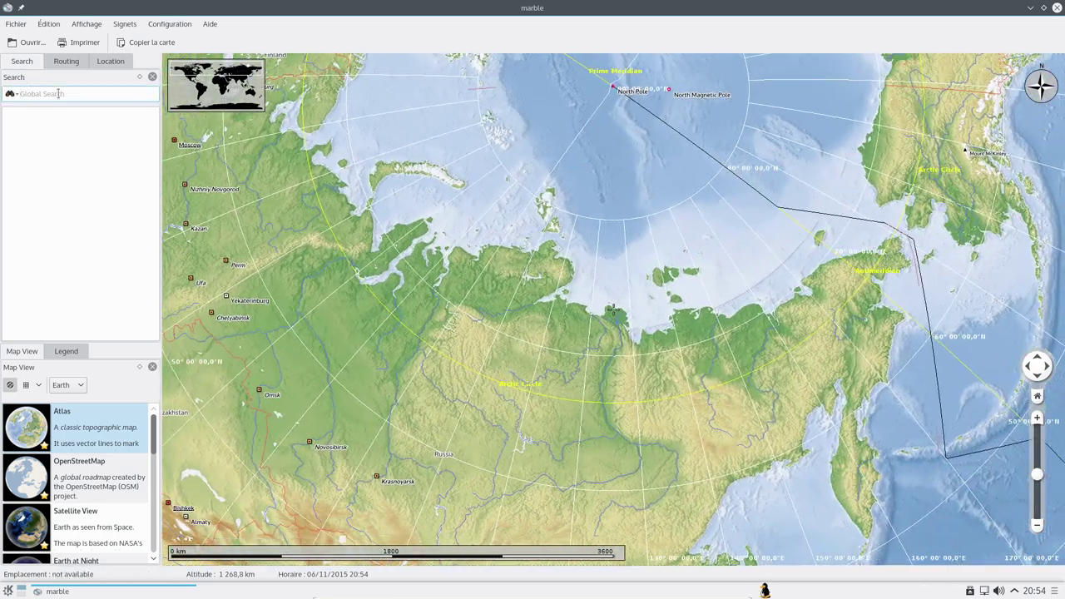
- Search for 'dijon' and zoom in on Dijon, France
{"action": "left_click", "coordinate": [59, 97]}
{"action": "type", "text": "dijon"}
{"action": "key", "text": "Return"}
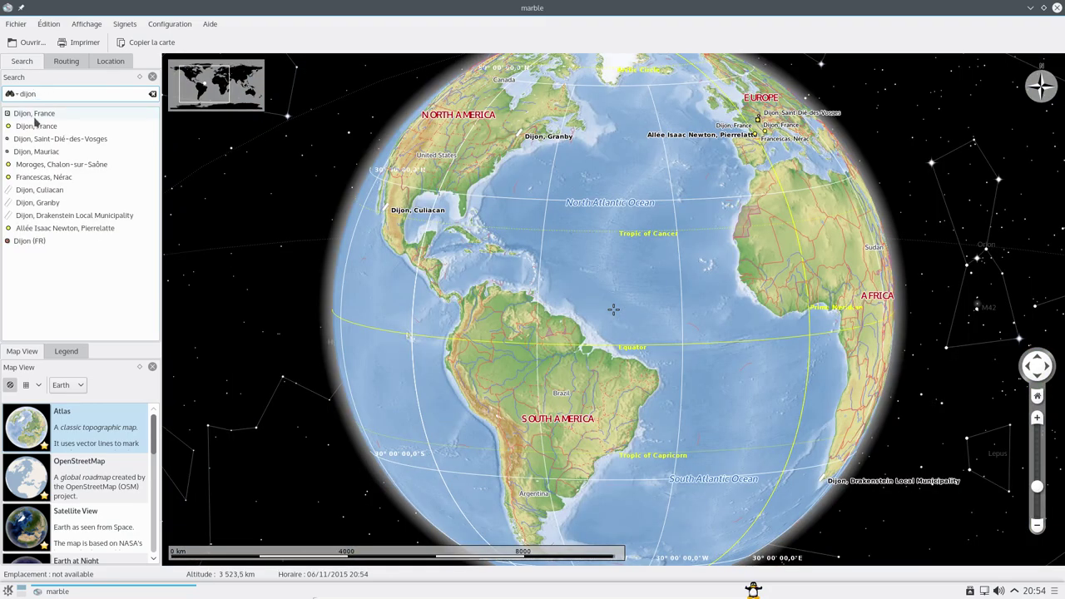
{"action": "left_click", "coordinate": [34, 114]}
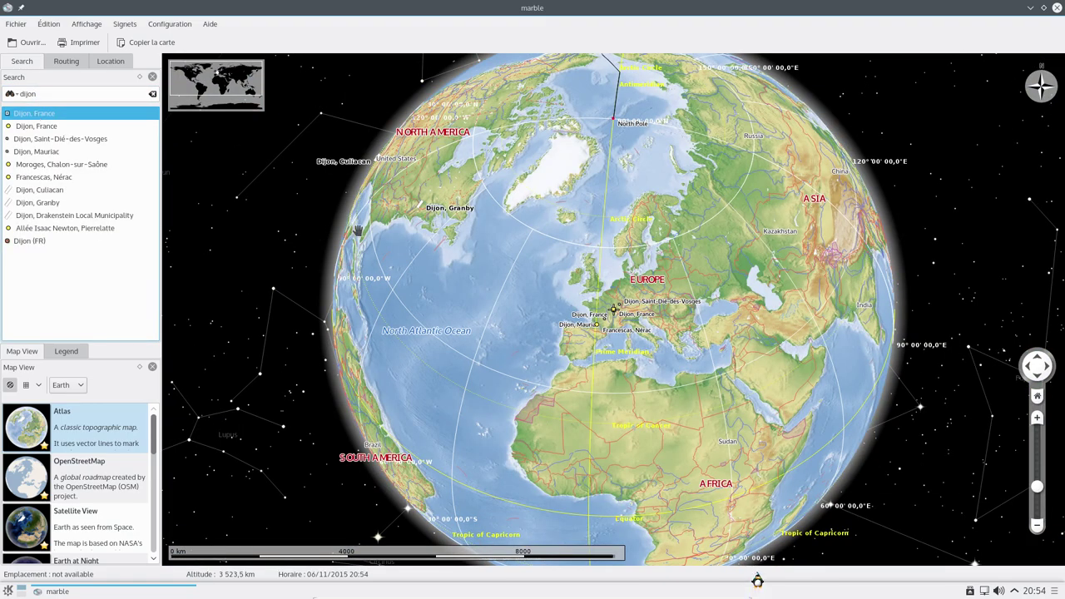
{"action": "scroll", "coordinate": [612, 312], "scroll_direction": "up", "scroll_amount": 1}
{"action": "scroll", "coordinate": [612, 311], "scroll_direction": "up", "scroll_amount": 10}
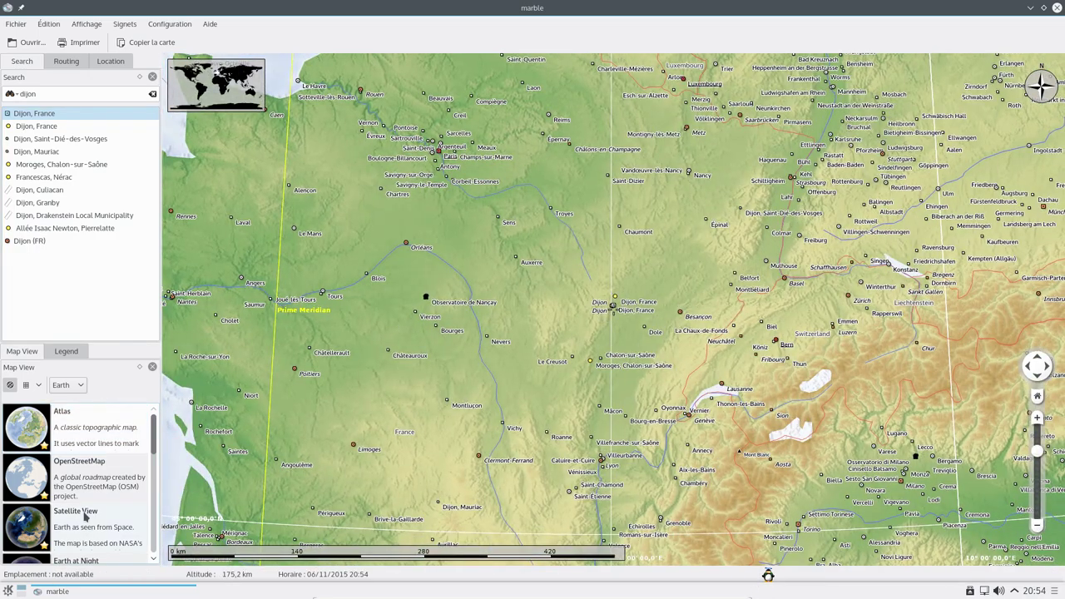
- Switch to Satellite View, zoom around Dijon, then close Marble
{"action": "left_click", "coordinate": [28, 528]}
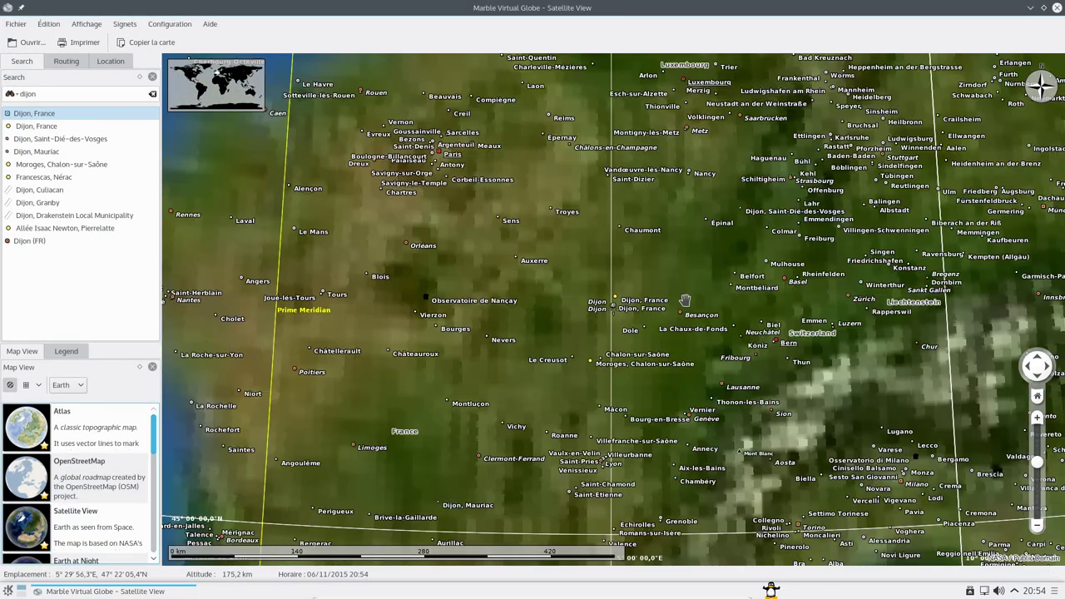
{"action": "scroll", "coordinate": [609, 299], "scroll_direction": "up", "scroll_amount": 2}
{"action": "scroll", "coordinate": [609, 299], "scroll_direction": "up", "scroll_amount": 5}
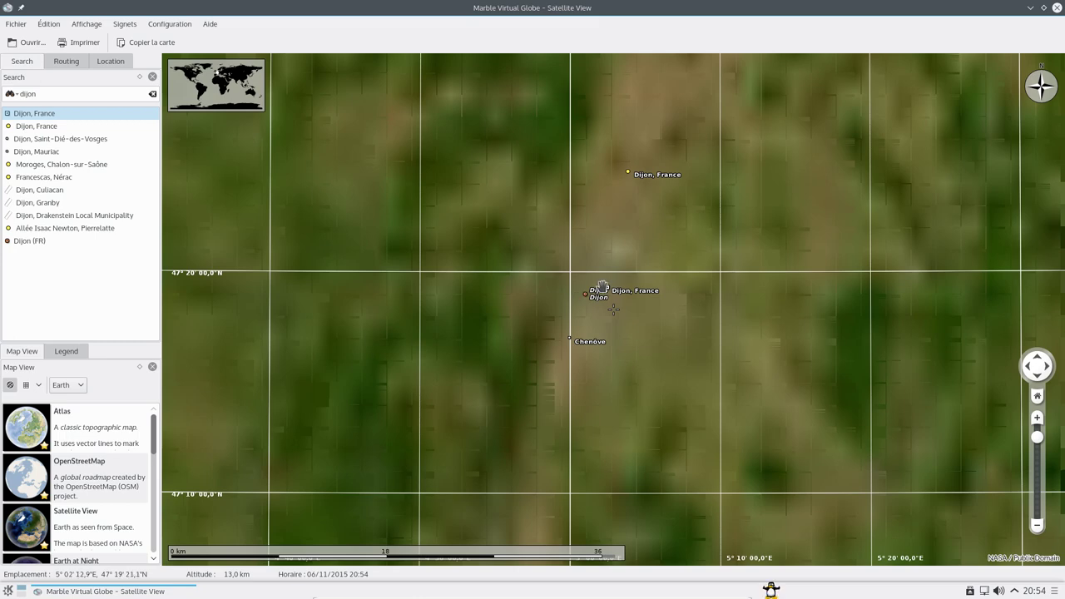
{"action": "scroll", "coordinate": [601, 287], "scroll_direction": "down", "scroll_amount": 2}
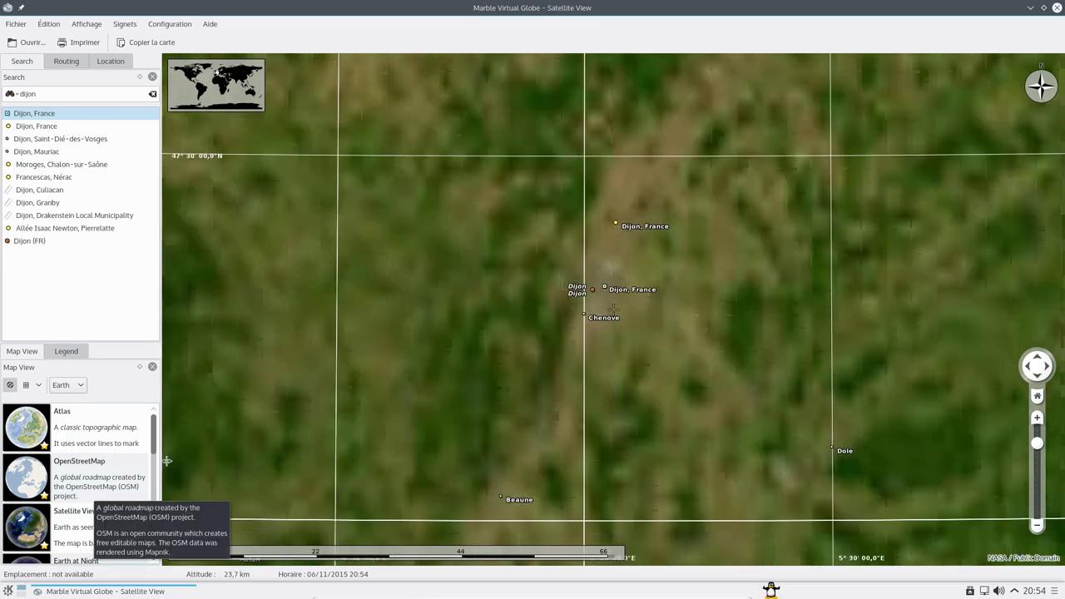
{"action": "left_click_drag", "start_coordinate": [154, 441], "coordinate": [153, 416]}
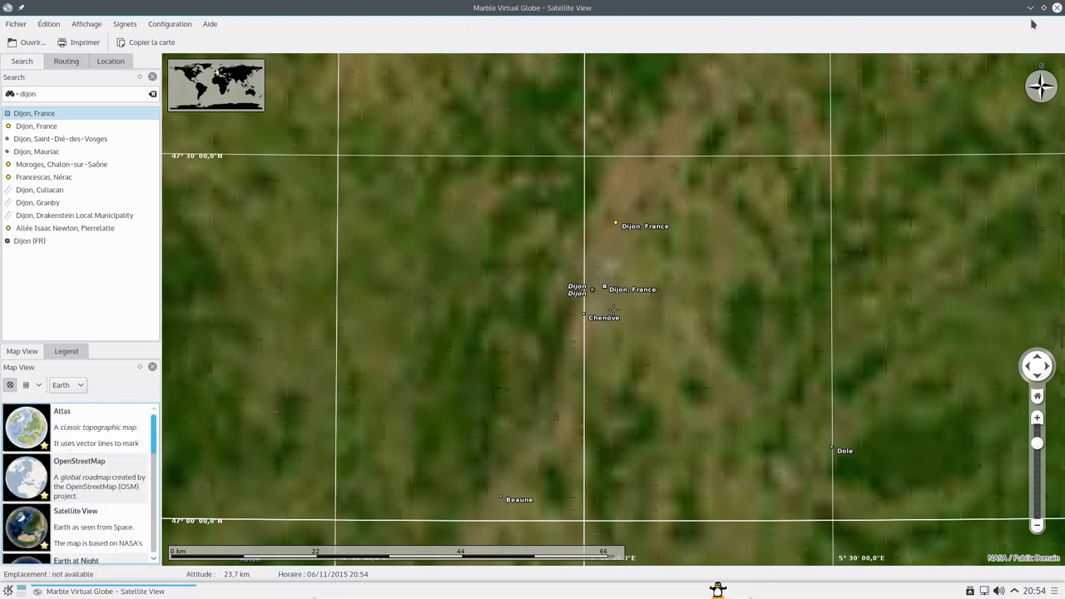
{"action": "left_click", "coordinate": [1056, 9]}
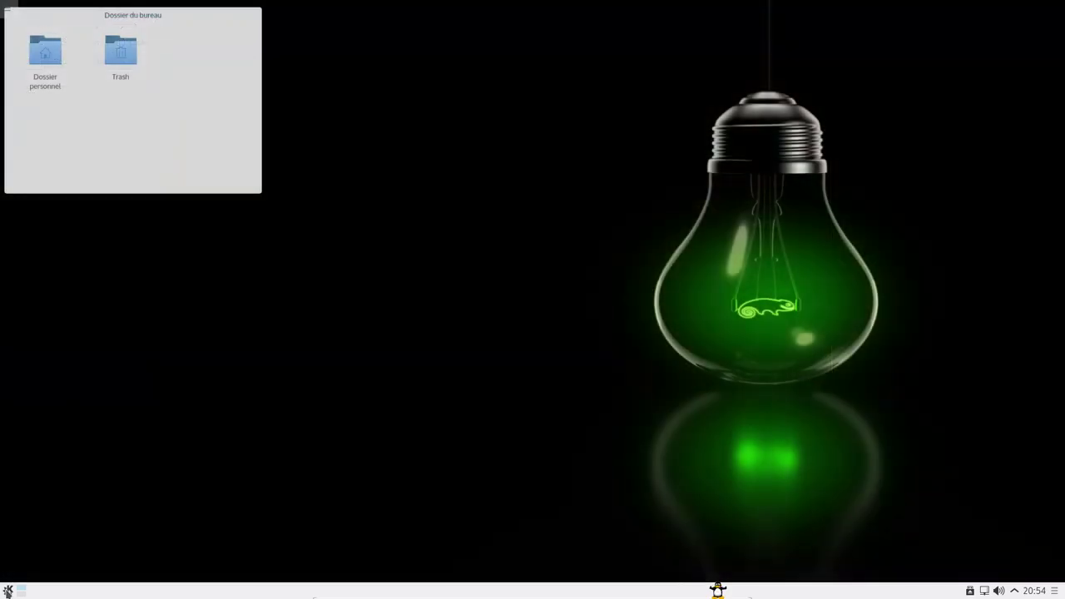
- Launch GIMP from the application launcher
{"action": "left_click", "coordinate": [8, 591]}
{"action": "mouse_move", "coordinate": [74, 451]}
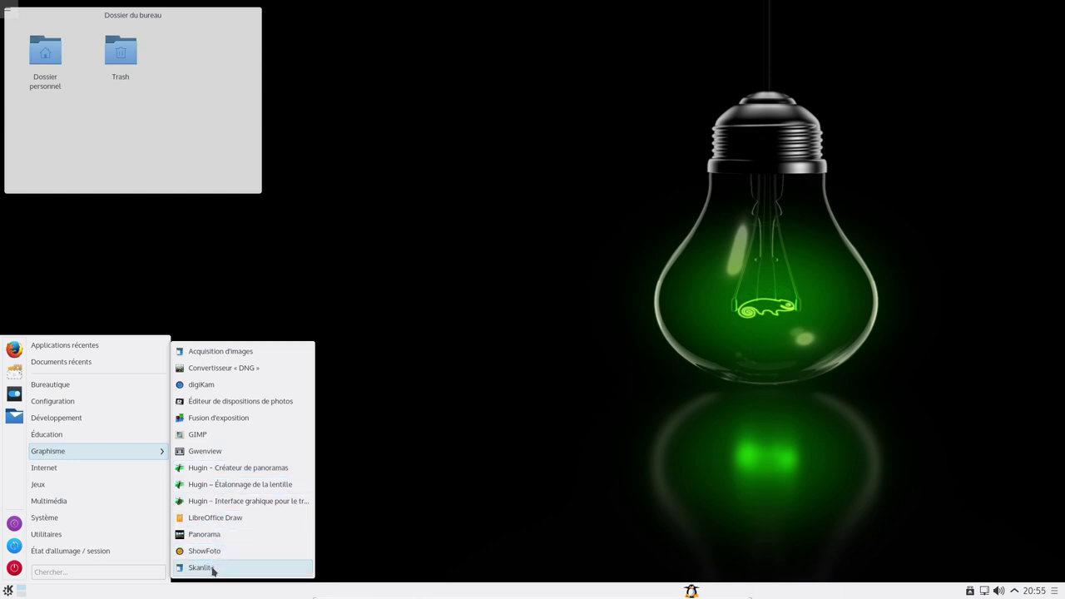
{"action": "left_click", "coordinate": [221, 435]}
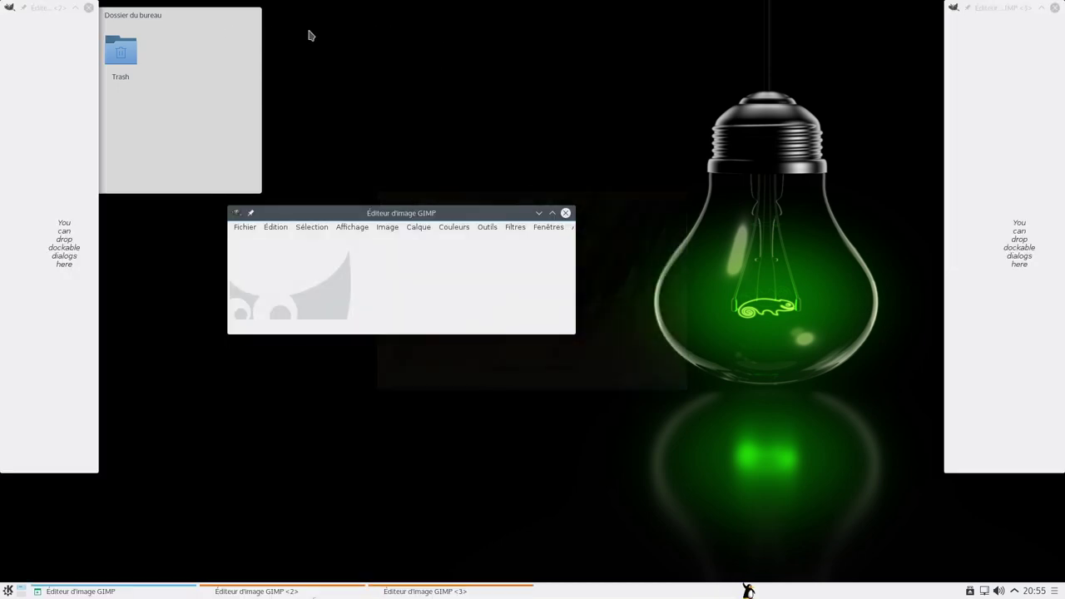
- View GIMP's About information from the Help menu, then close it
{"action": "left_click", "coordinate": [571, 227]}
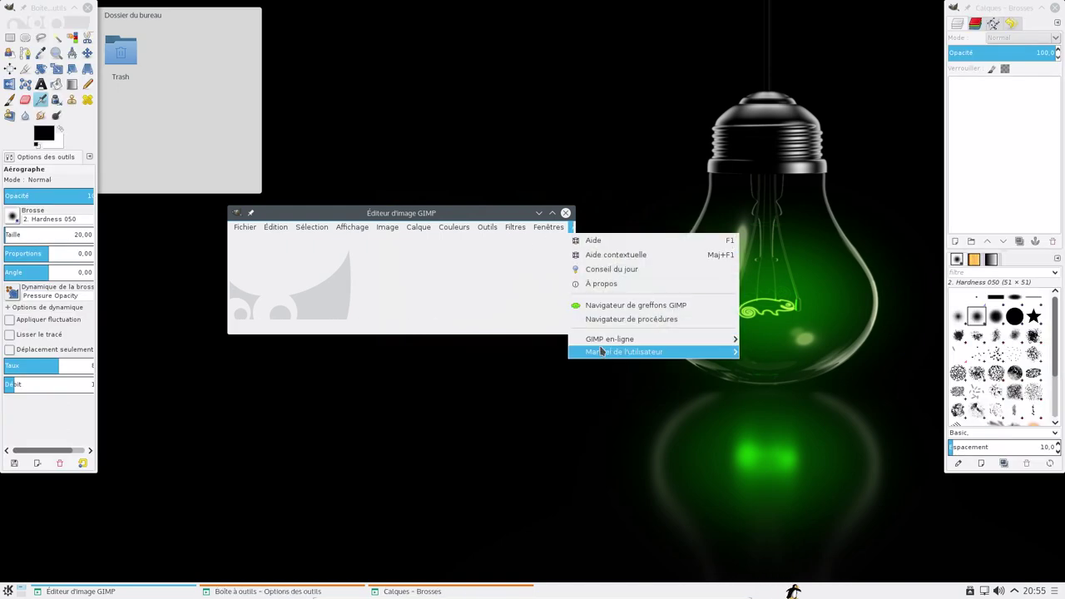
{"action": "left_click", "coordinate": [601, 283]}
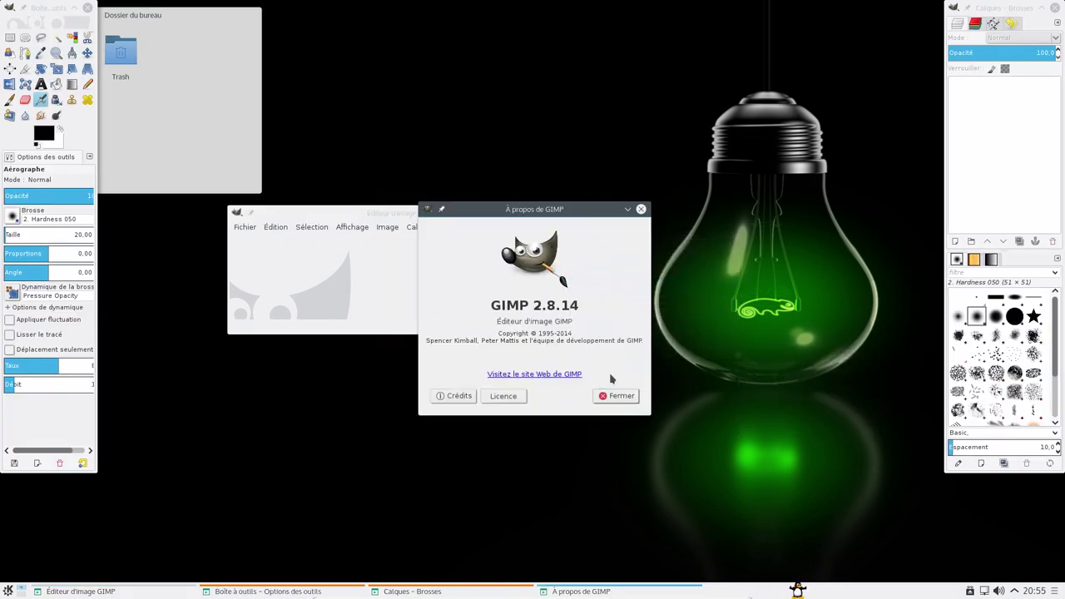
{"action": "left_click", "coordinate": [616, 396]}
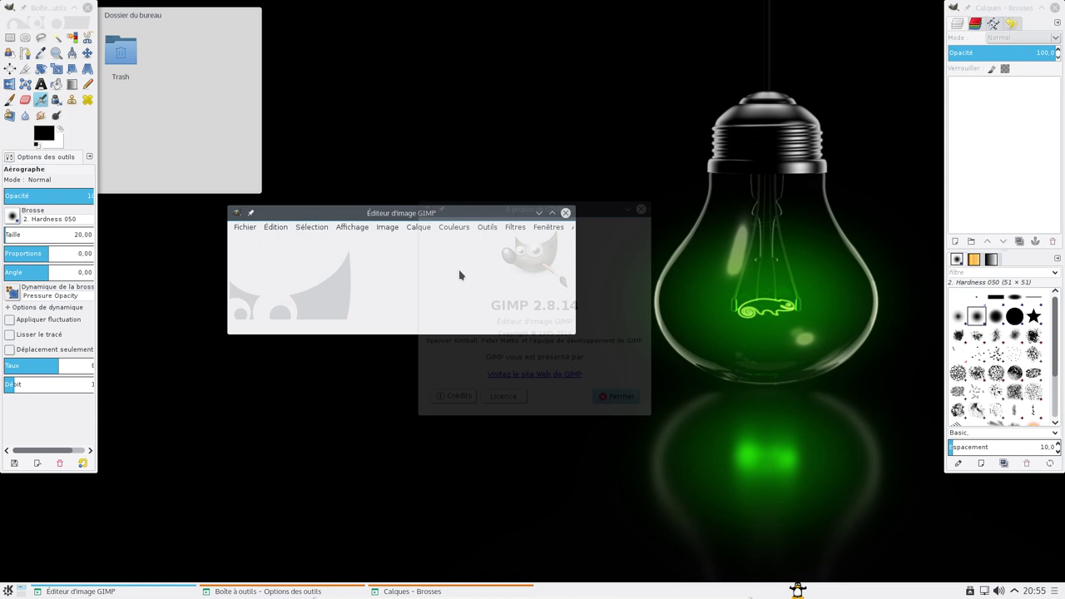
- Move the GIMP window aside and switch to Fenêtres > Mode fenêtre unique
{"action": "left_click", "coordinate": [386, 227]}
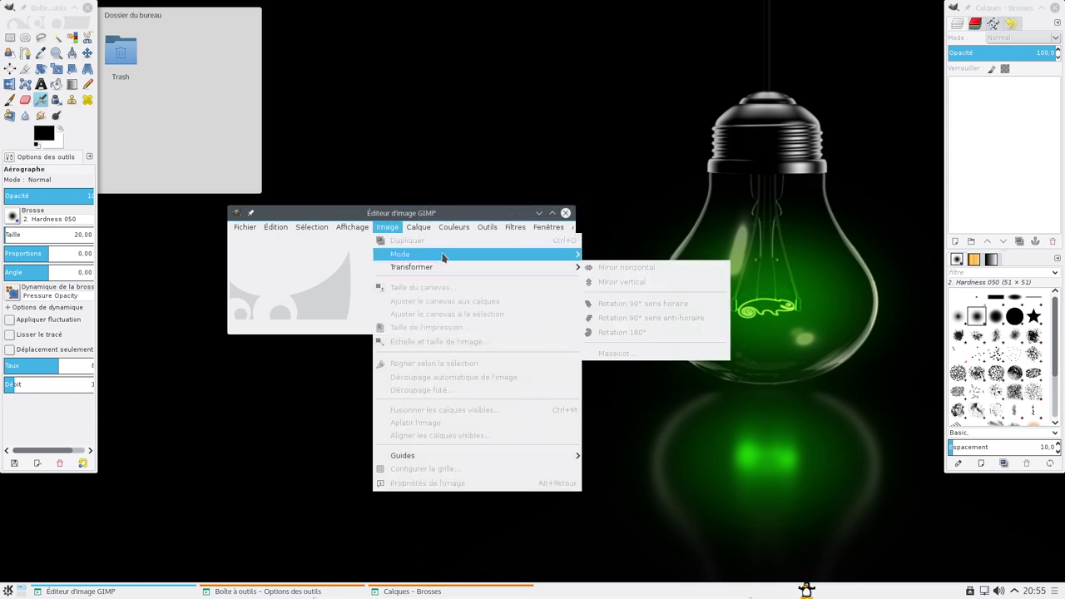
{"action": "mouse_move", "coordinate": [245, 227]}
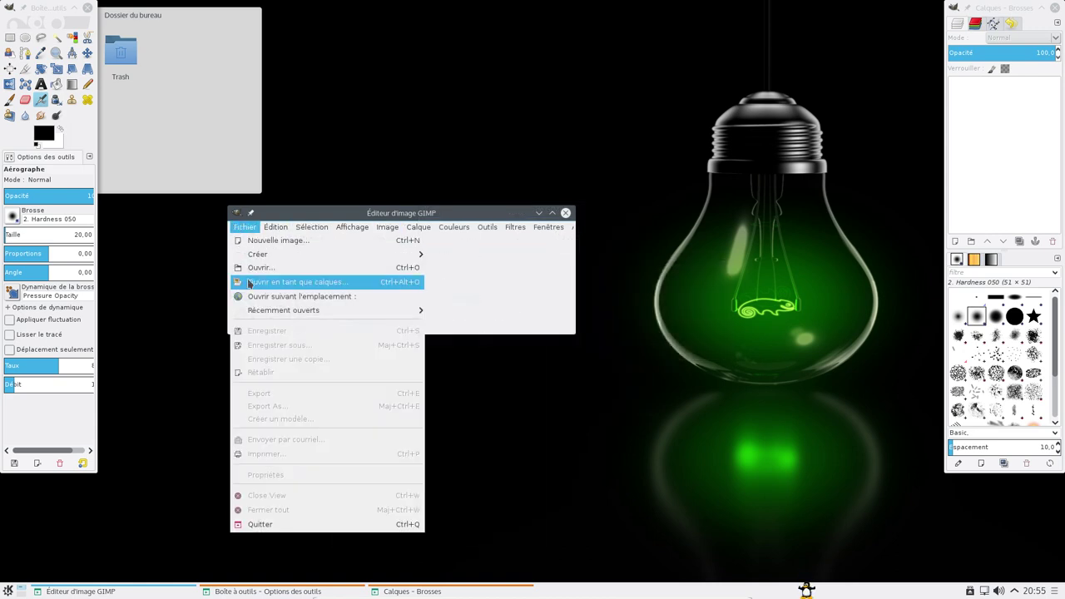
{"action": "left_click", "coordinate": [427, 213]}
{"action": "left_click_drag", "start_coordinate": [427, 213], "coordinate": [501, 98]}
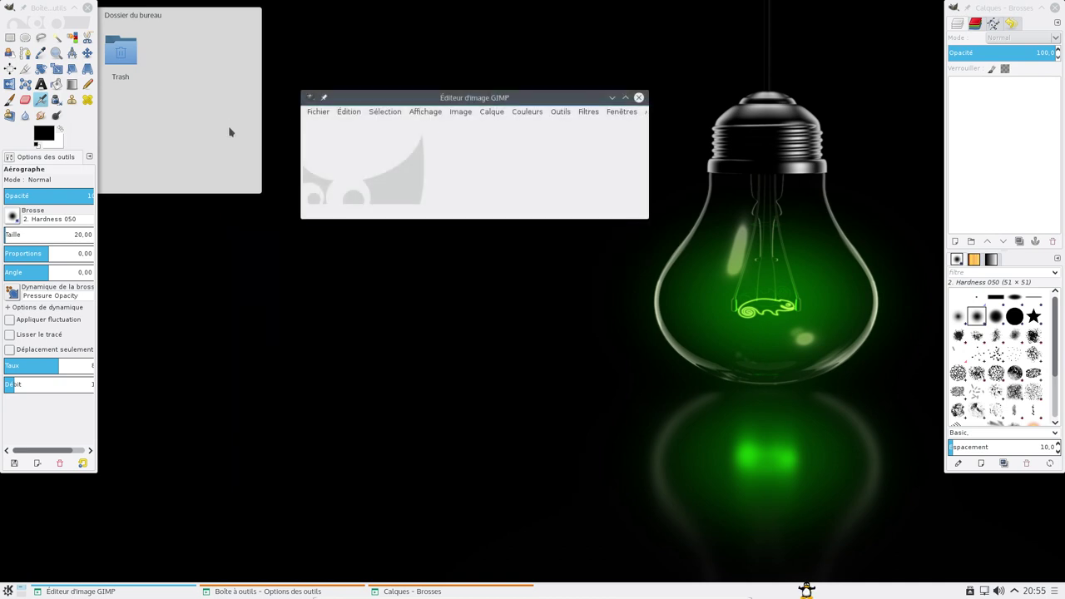
{"action": "left_click", "coordinate": [621, 112]}
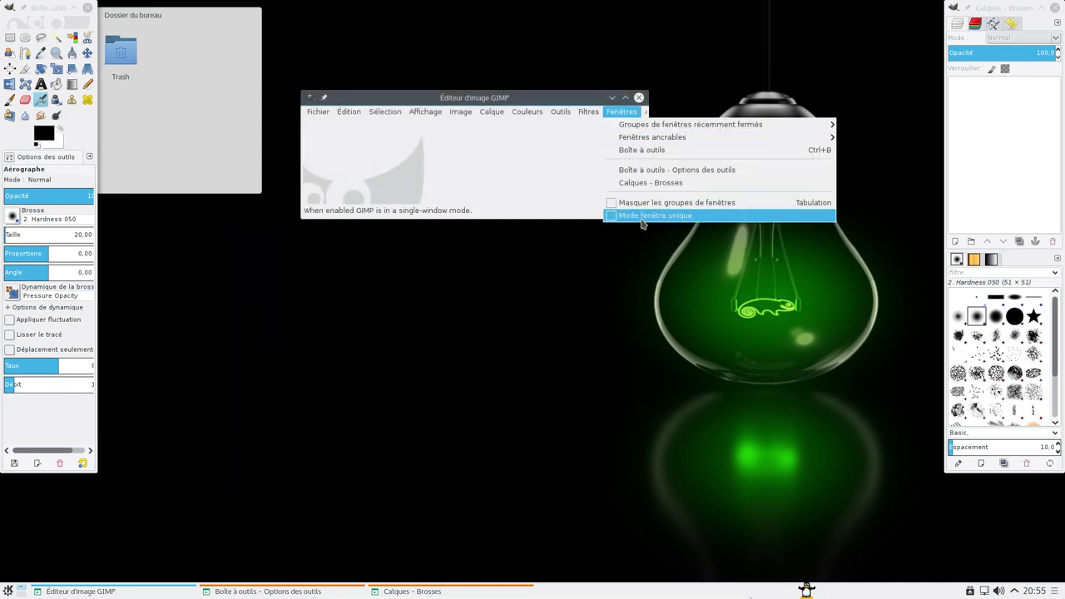
{"action": "left_click", "coordinate": [641, 218]}
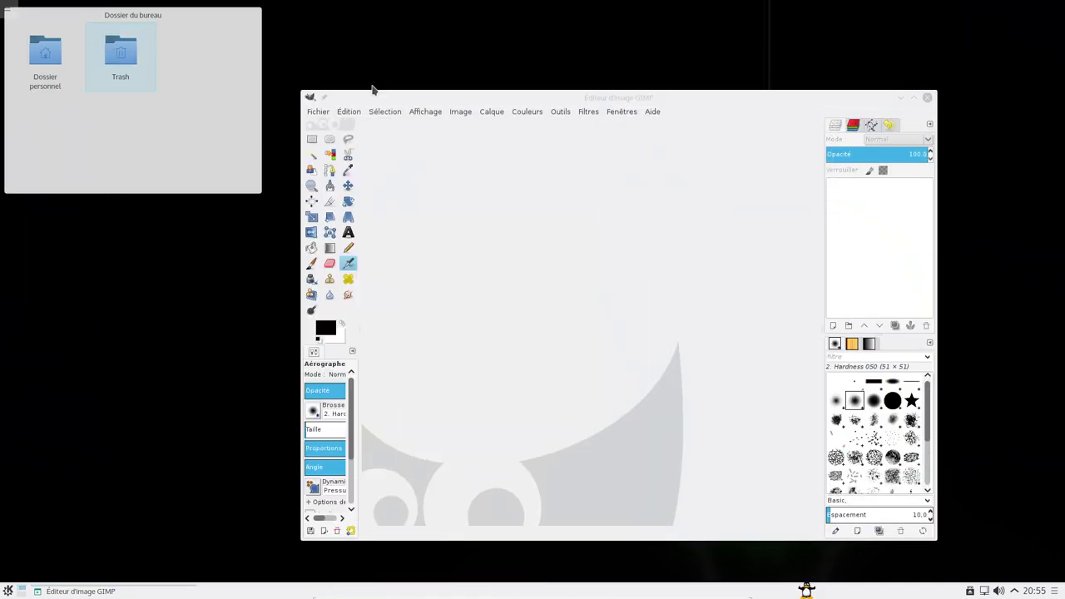
{"action": "left_click_drag", "start_coordinate": [582, 100], "coordinate": [701, 34]}
- Browse GIMP's Outils menu, then quit GIMP
{"action": "left_click", "coordinate": [198, 25]}
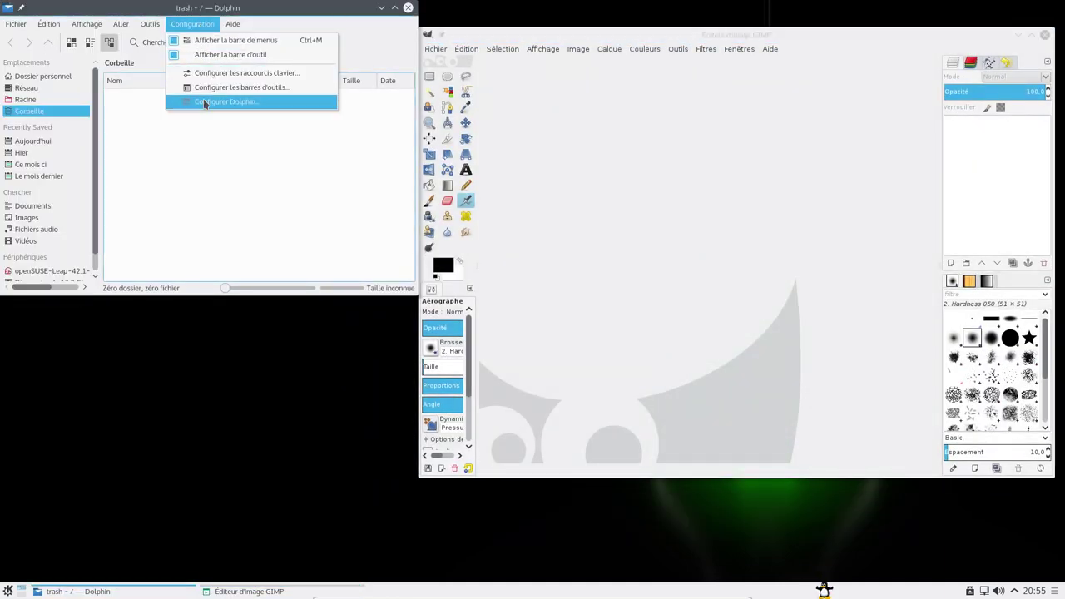
{"action": "left_click", "coordinate": [678, 48]}
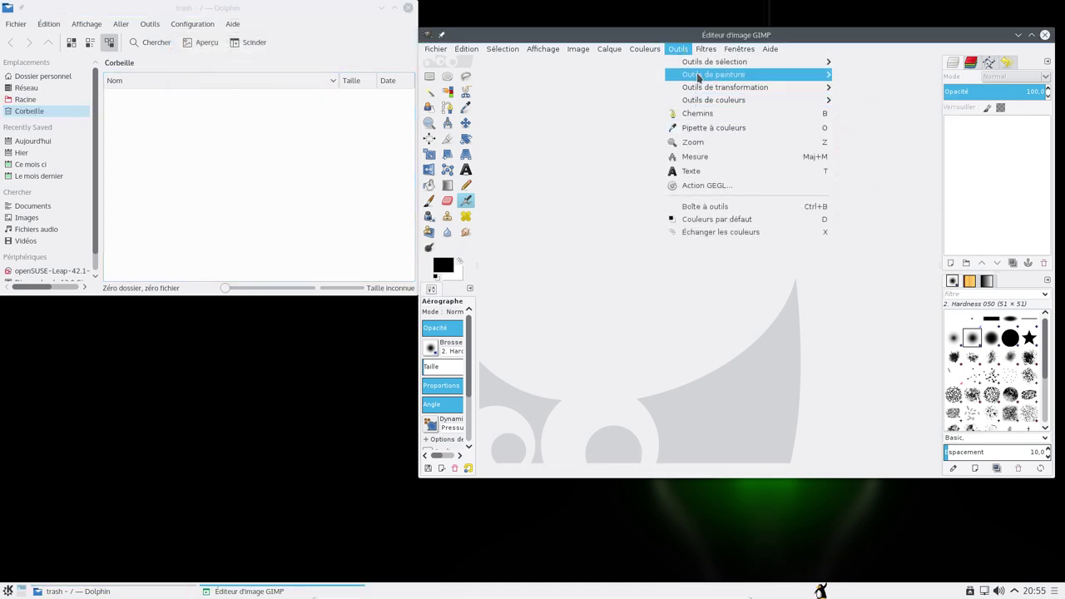
{"action": "mouse_move", "coordinate": [713, 74]}
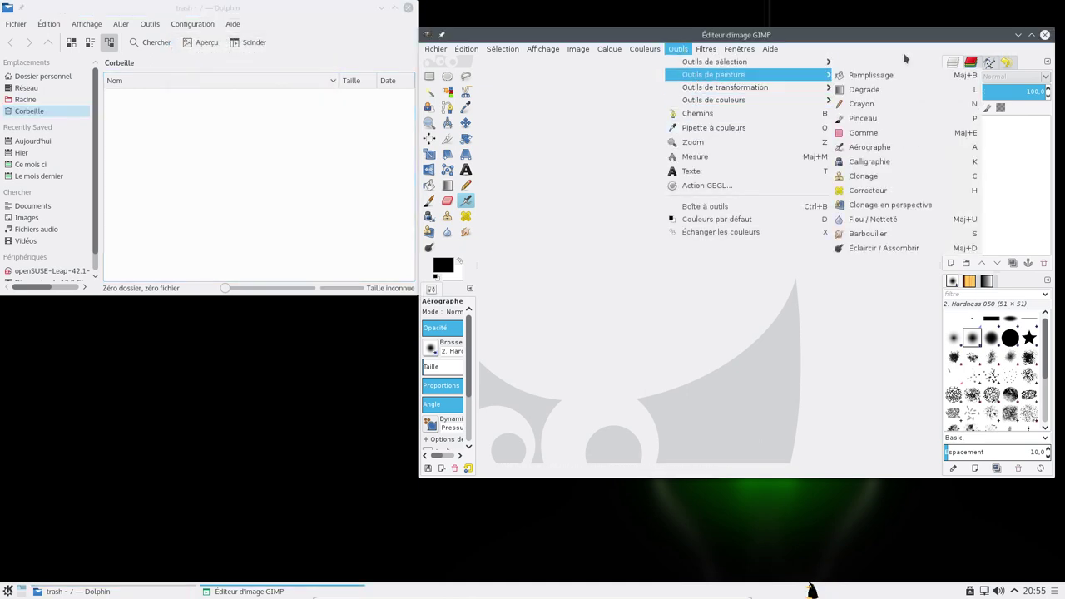
{"action": "left_click", "coordinate": [1045, 40]}
{"action": "left_click", "coordinate": [1046, 40]}
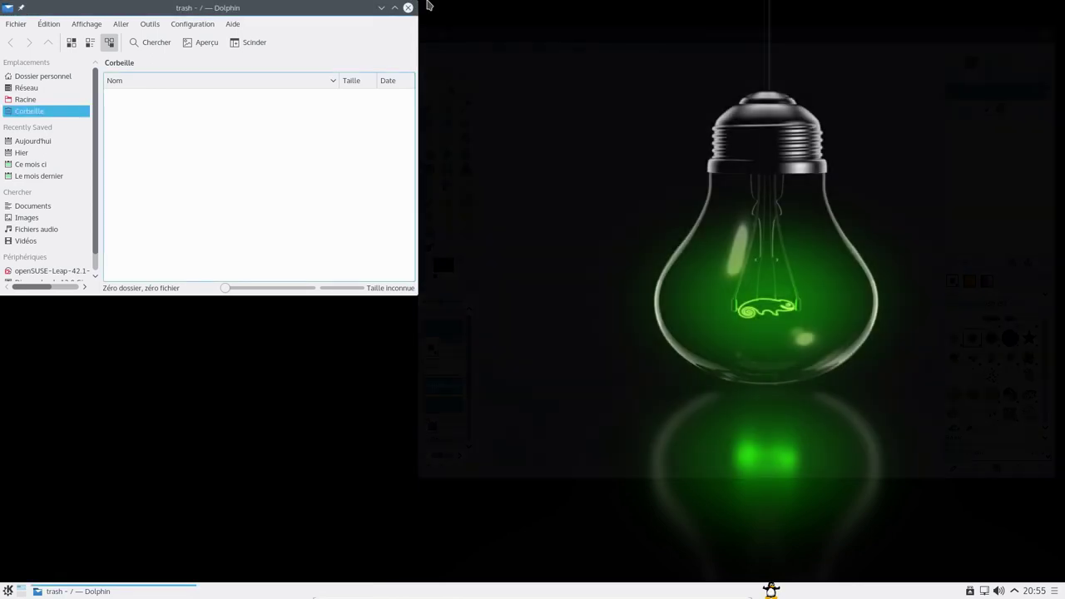
{"action": "left_click", "coordinate": [408, 7]}
- Launch Firefox from the launcher's Internet category
{"action": "left_click", "coordinate": [7, 590]}
{"action": "mouse_move", "coordinate": [90, 455]}
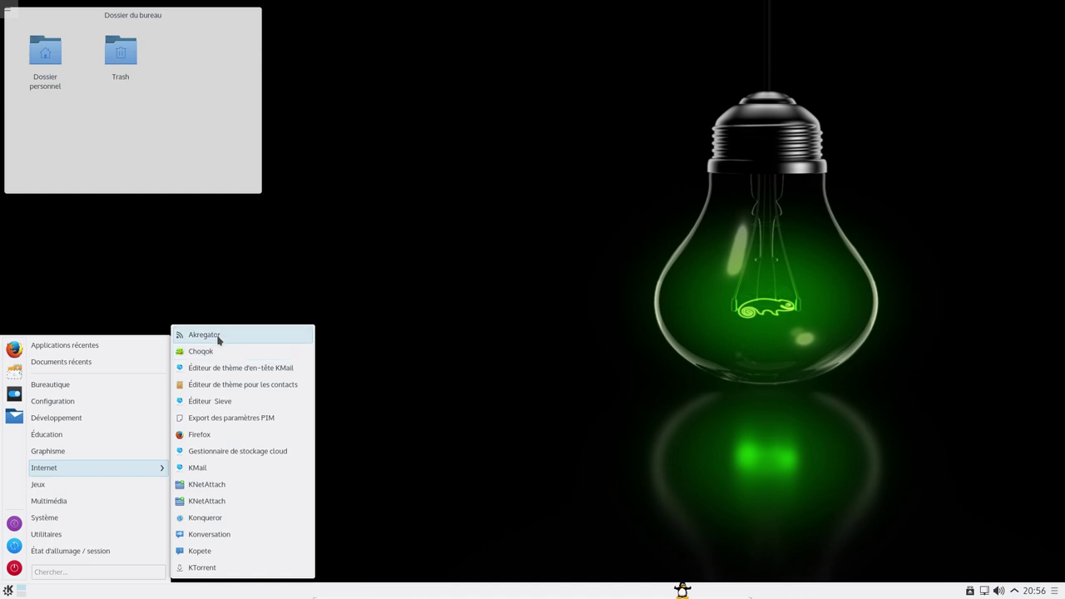
{"action": "left_click", "coordinate": [206, 434]}
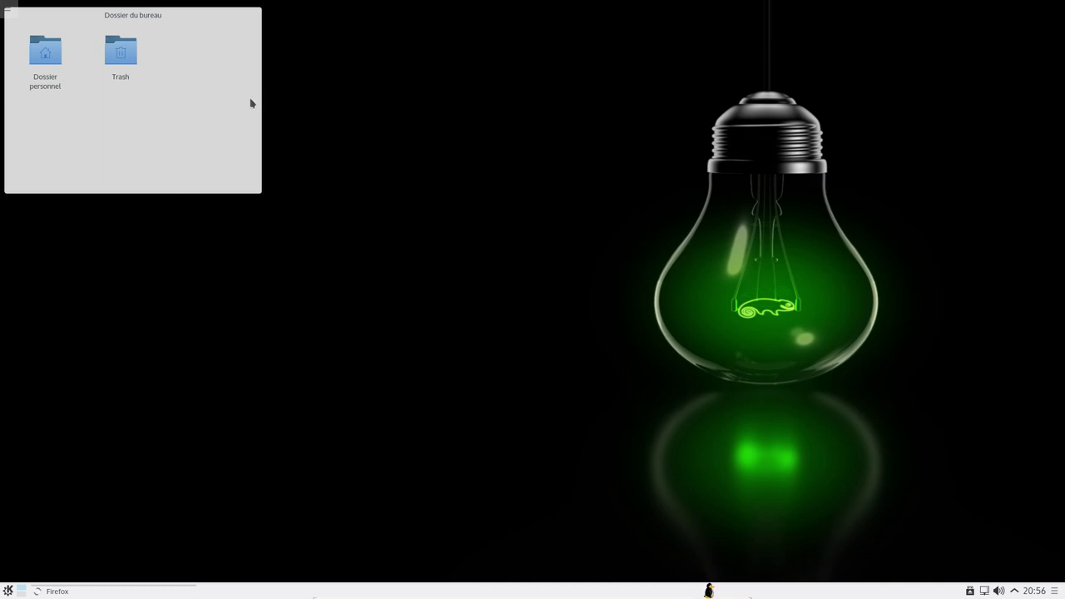
- Check the Firefox version via ☰ > ? > À propos de Firefox, then close it
{"action": "mouse_move", "coordinate": [161, 78]}
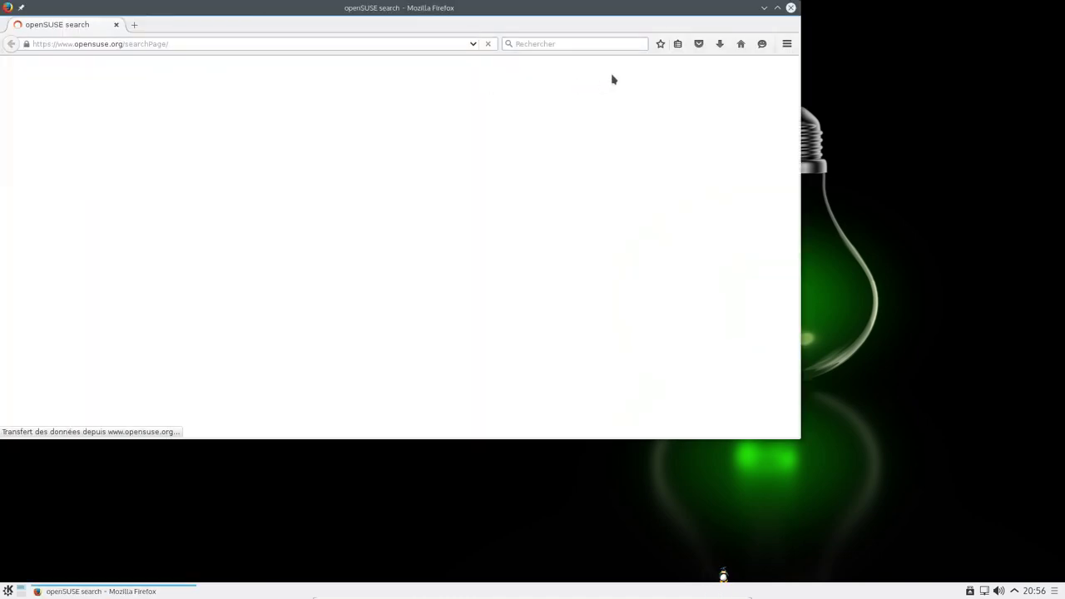
{"action": "left_click", "coordinate": [786, 44]}
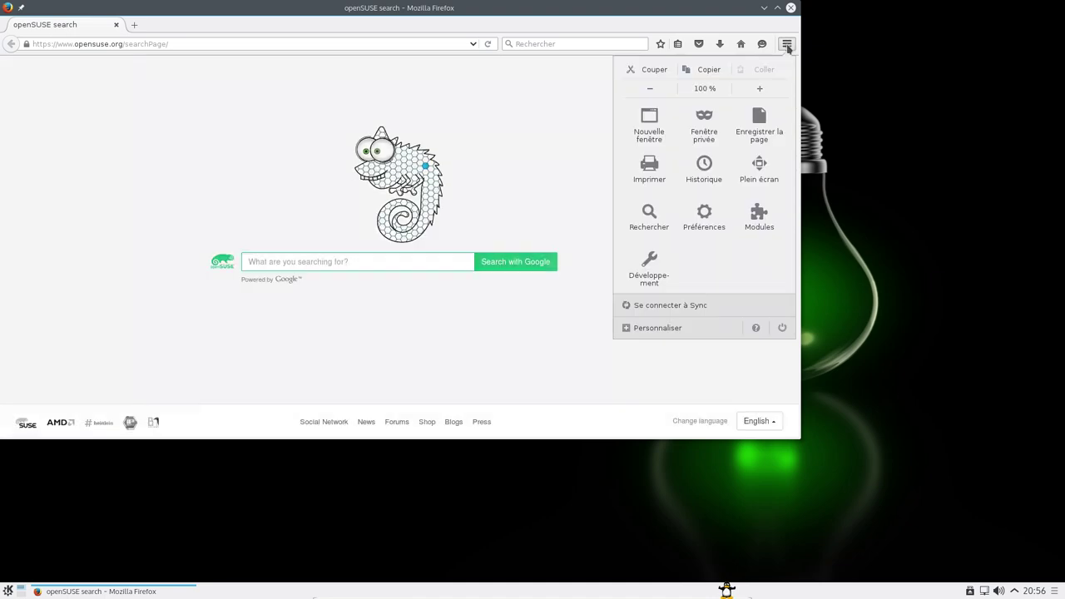
{"action": "left_click", "coordinate": [755, 328]}
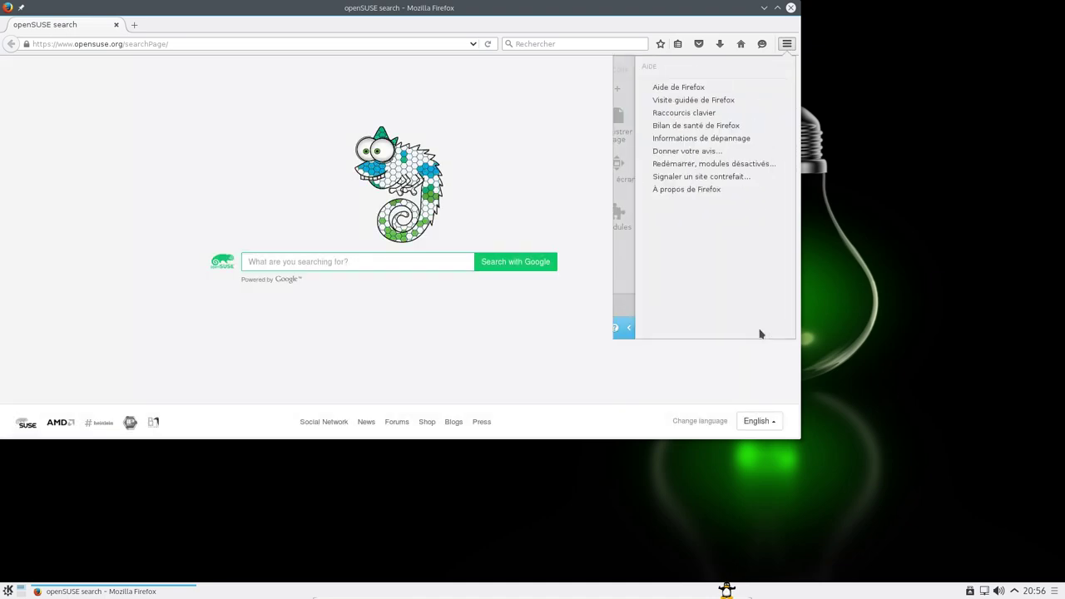
{"action": "left_click", "coordinate": [699, 191]}
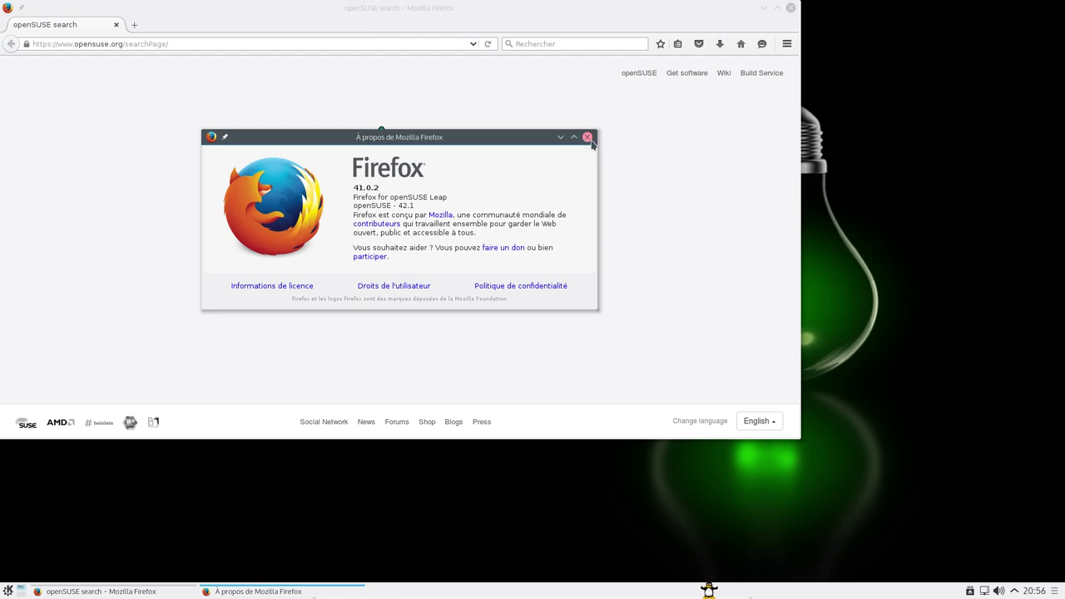
{"action": "left_click", "coordinate": [588, 138]}
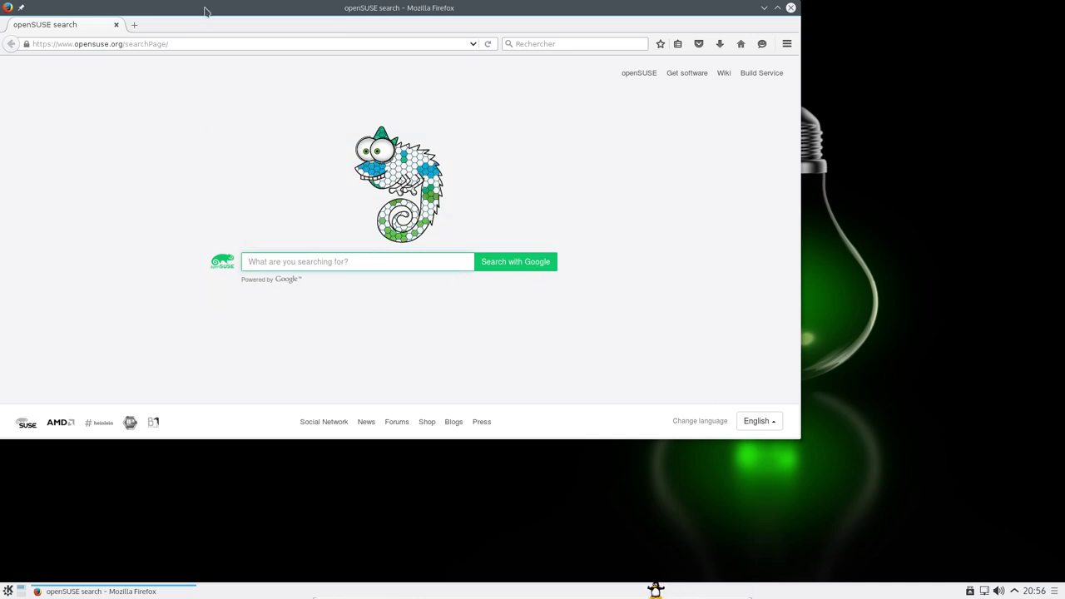
- Search 'linuxtricks' to get Google results, review them, then close Firefox
{"action": "left_click_drag", "start_coordinate": [205, 12], "coordinate": [409, 120]}
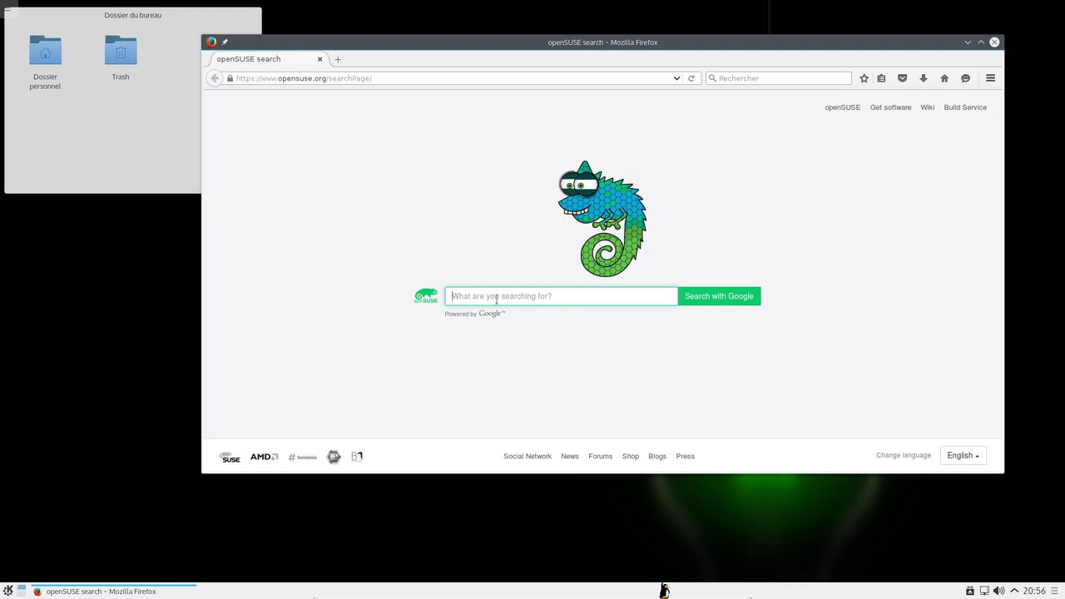
{"action": "type", "text": "linuxtr"}
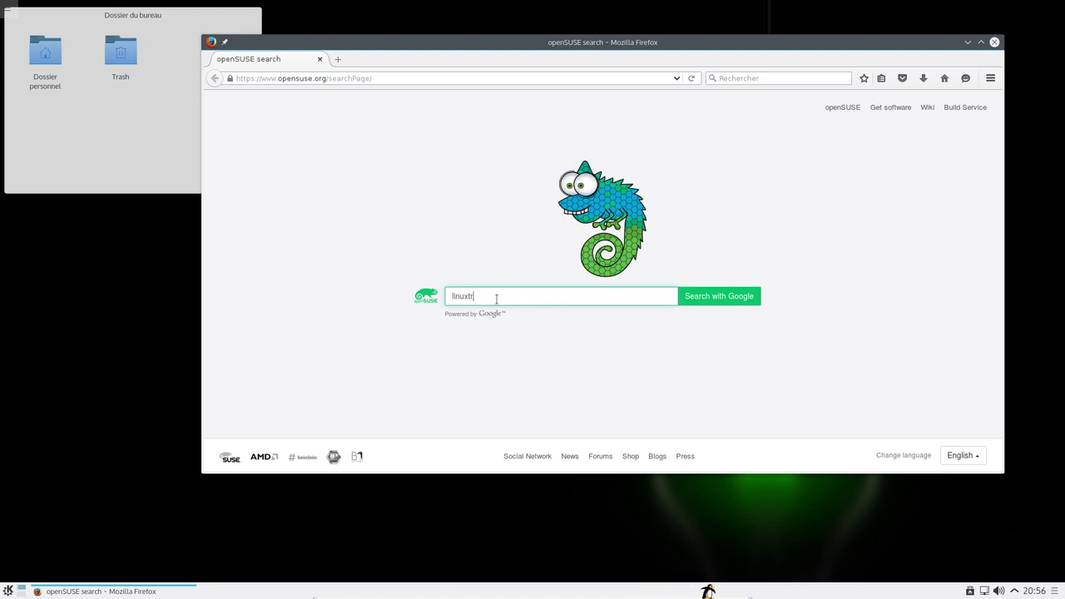
{"action": "type", "text": "icks"}
{"action": "key", "text": "Return"}
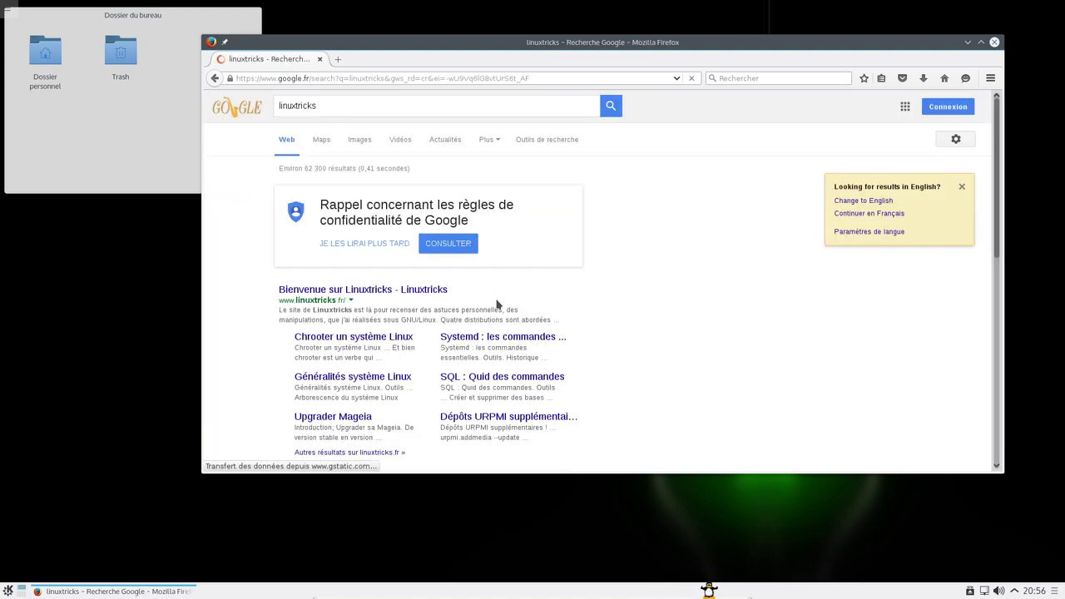
{"action": "scroll", "coordinate": [502, 241], "scroll_direction": "down", "scroll_amount": 4}
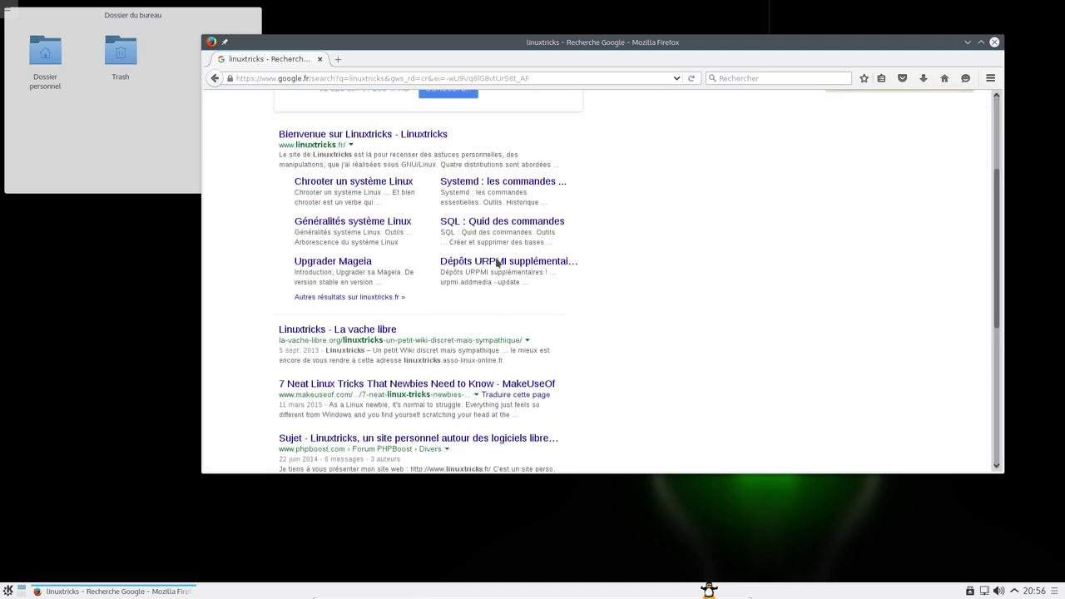
{"action": "scroll", "coordinate": [499, 258], "scroll_direction": "up", "scroll_amount": 4}
{"action": "scroll", "coordinate": [497, 262], "scroll_direction": "down", "scroll_amount": 5}
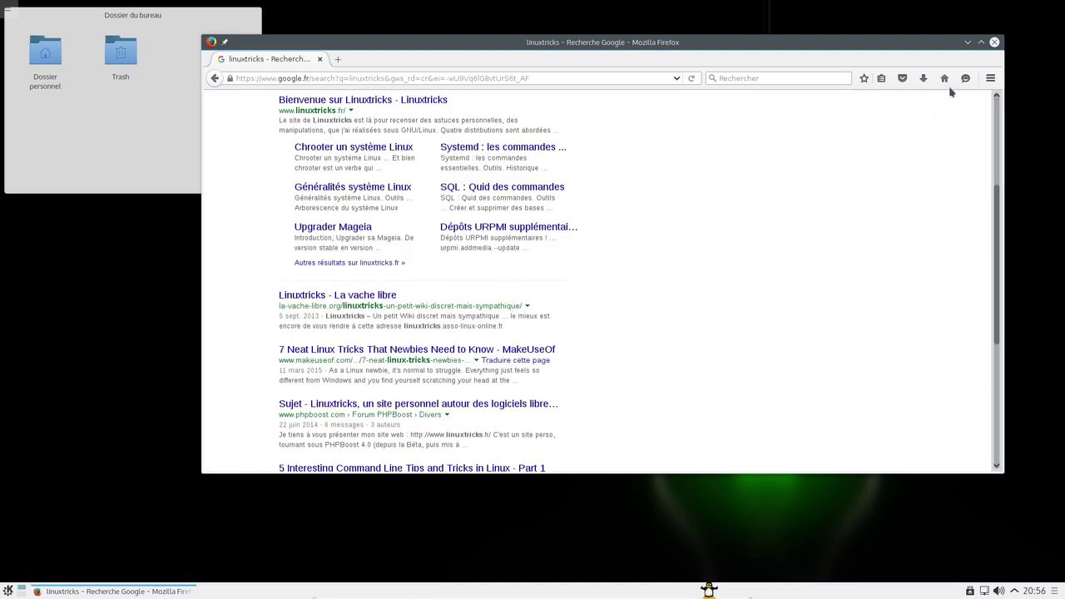
{"action": "left_click", "coordinate": [993, 42]}
{"action": "left_click", "coordinate": [7, 591]}
- Browse Graphisme, Jeux and Multimédia, then show the Système category with Konsole and YaST
{"action": "mouse_move", "coordinate": [118, 454]}
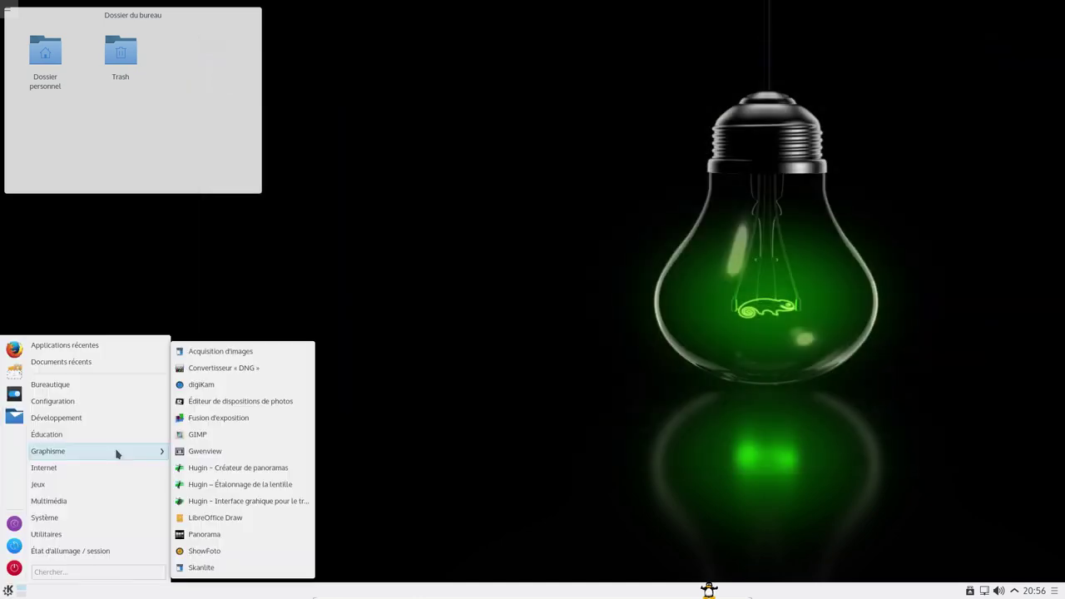
{"action": "mouse_move", "coordinate": [114, 484]}
{"action": "mouse_move", "coordinate": [247, 488]}
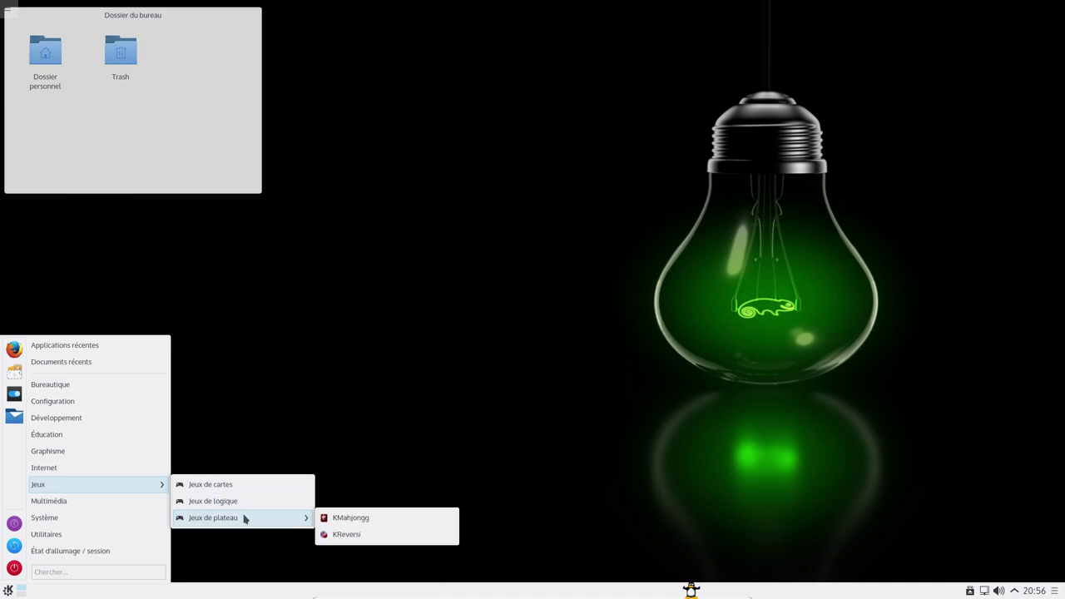
{"action": "mouse_move", "coordinate": [64, 502]}
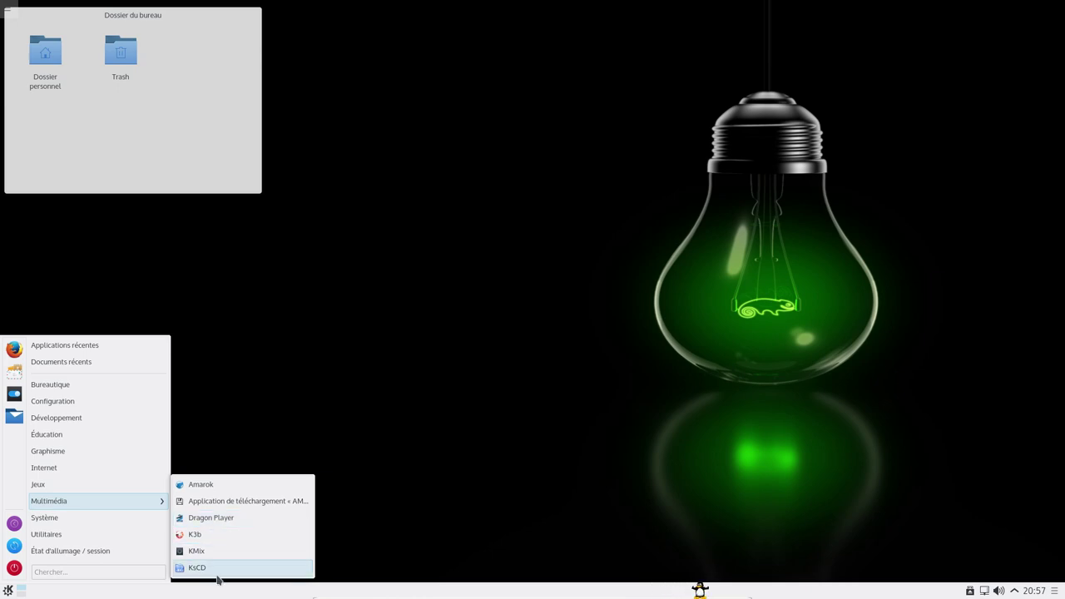
{"action": "mouse_move", "coordinate": [103, 519]}
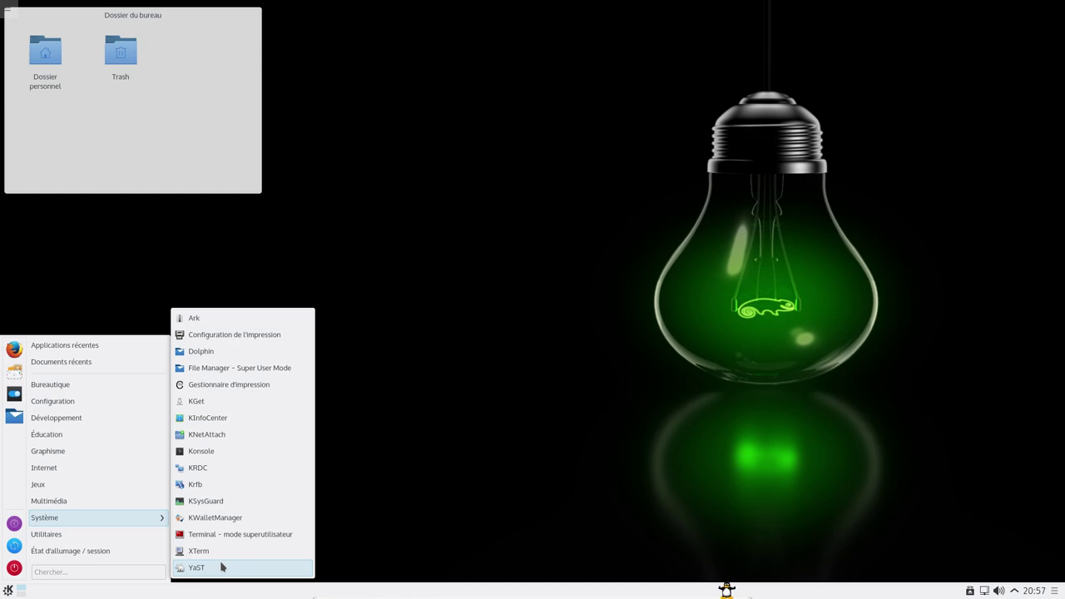
- Launch Konsole, maximize it and enlarge the terminal font
{"action": "left_click", "coordinate": [221, 456]}
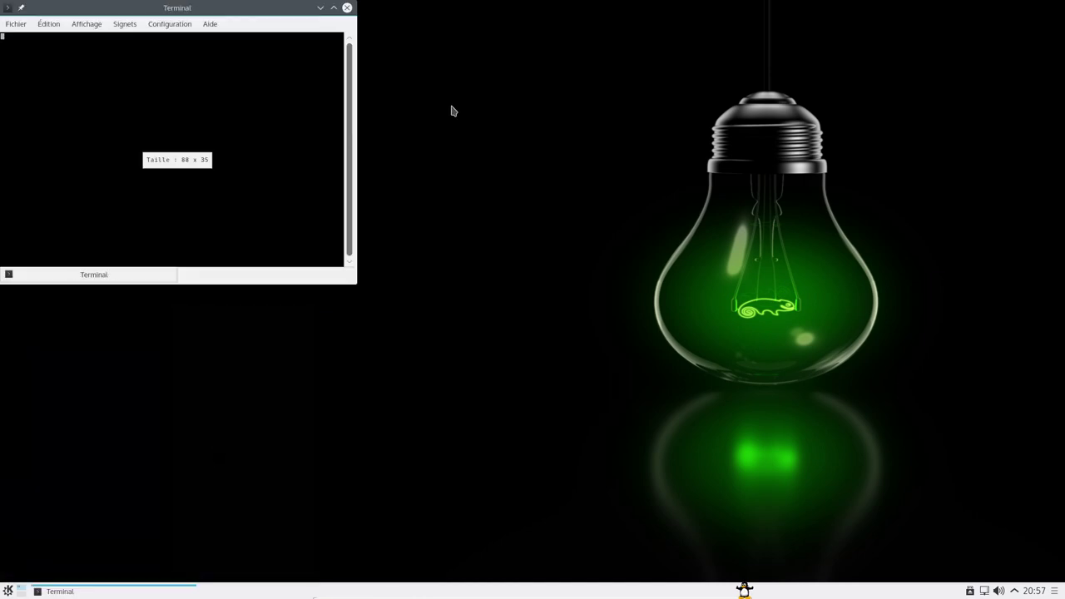
{"action": "left_click_drag", "start_coordinate": [401, 67], "coordinate": [596, 106]}
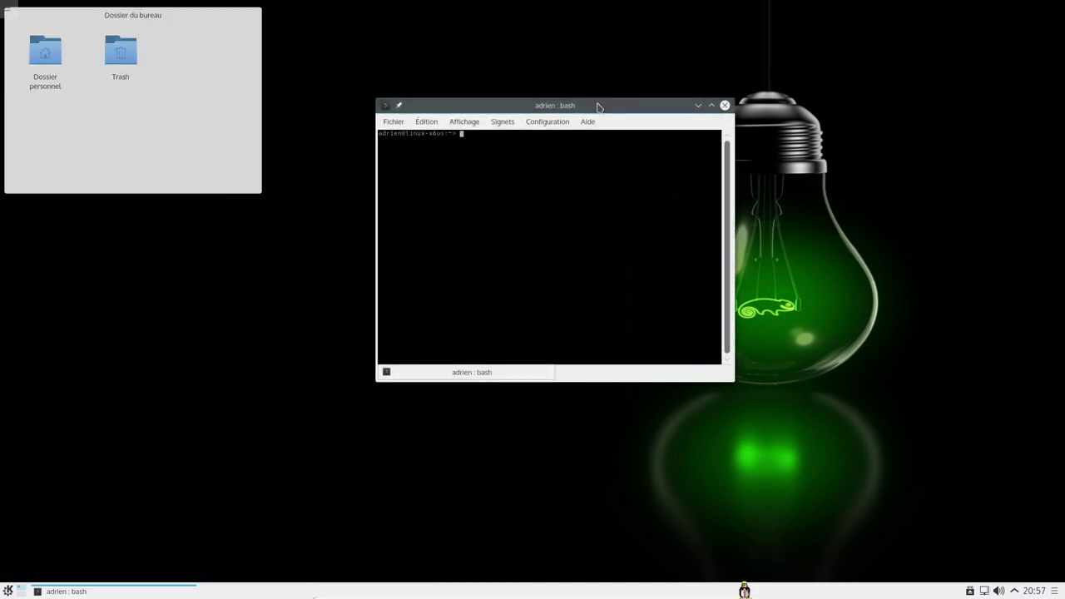
{"action": "double_click", "coordinate": [597, 106]}
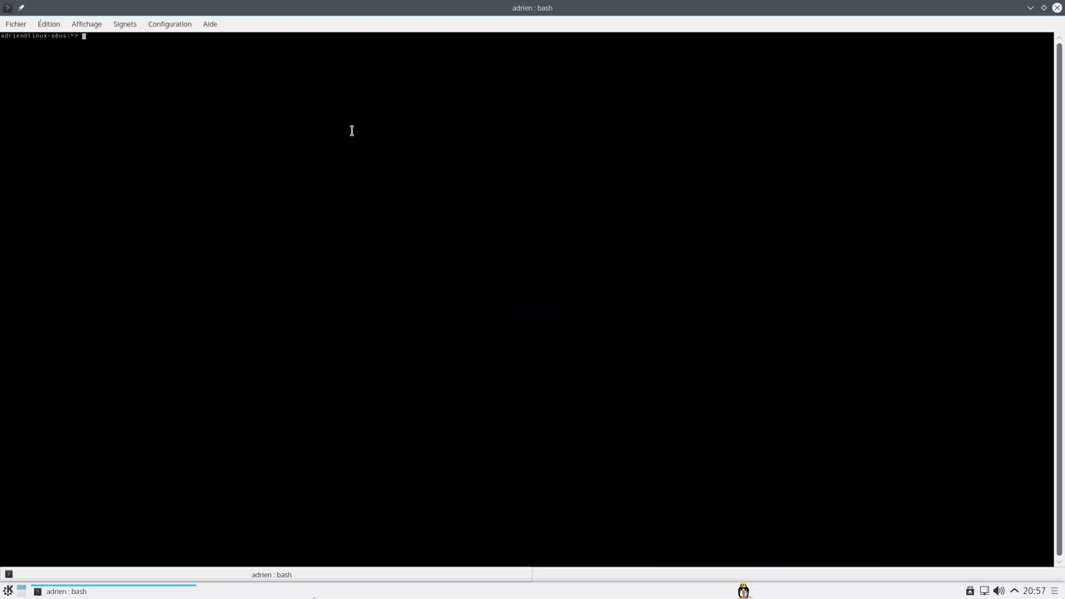
{"action": "key", "text": "ctrl+plus"}
{"action": "key", "text": "ctrl+plus"}
{"action": "key", "text": "ctrl+plus"}
{"action": "key", "text": "ctrl+plus"}
{"action": "key", "text": "ctrl+plus"}
{"action": "key", "text": "ctrl+plus"}
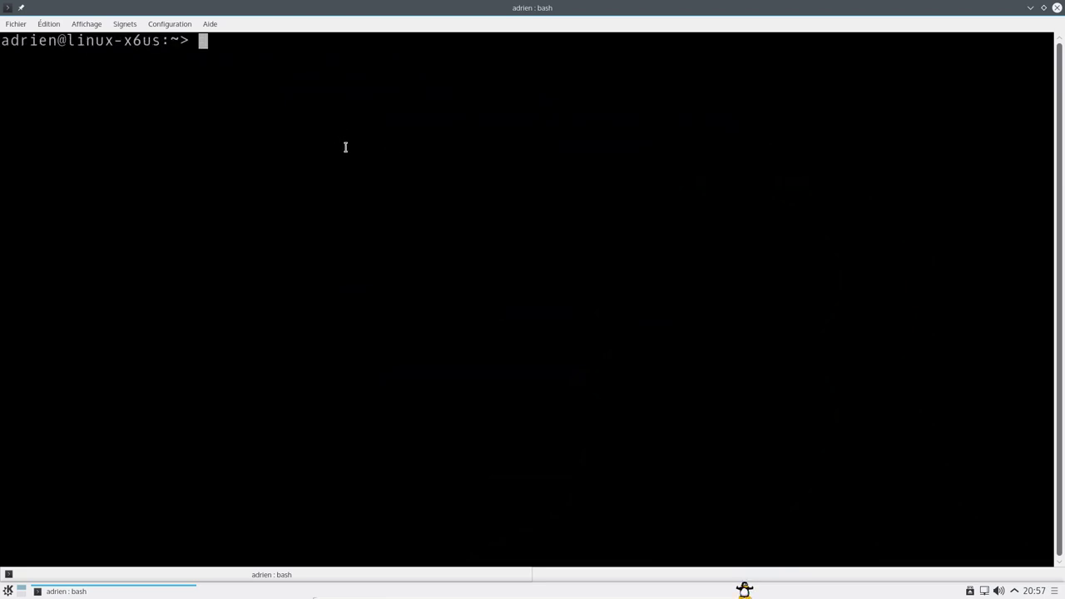
- Run df -h to list disk usage and select the /home mount point
{"action": "type", "text": "fd"}
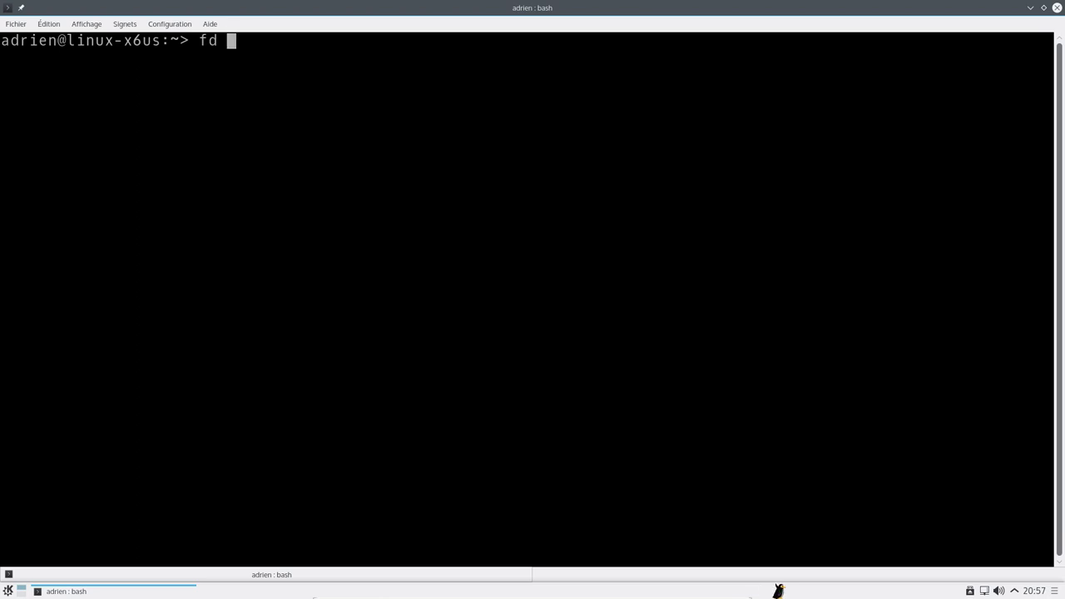
{"action": "key", "text": "BackSpace"}
{"action": "key", "text": "BackSpace"}
{"action": "type", "text": "df "}
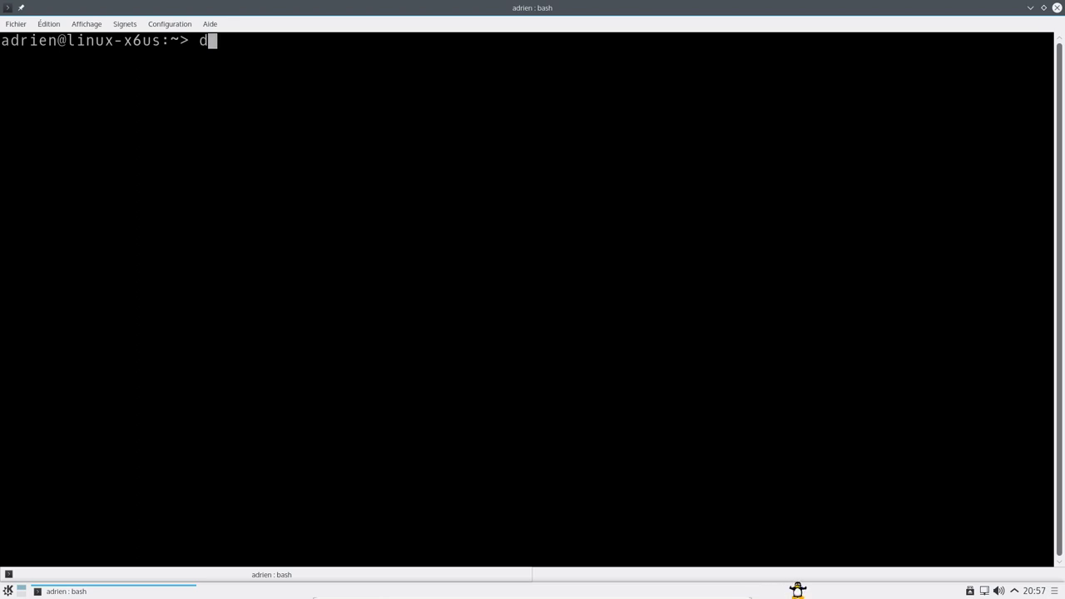
{"action": "type", "text": "-h"}
{"action": "key", "text": "Return"}
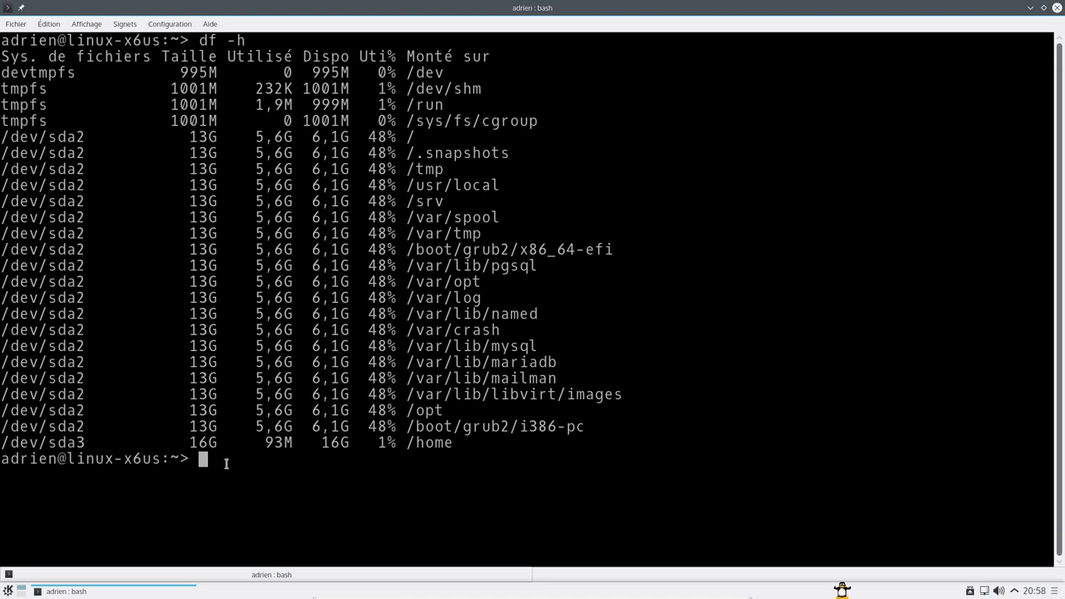
{"action": "double_click", "coordinate": [427, 444]}
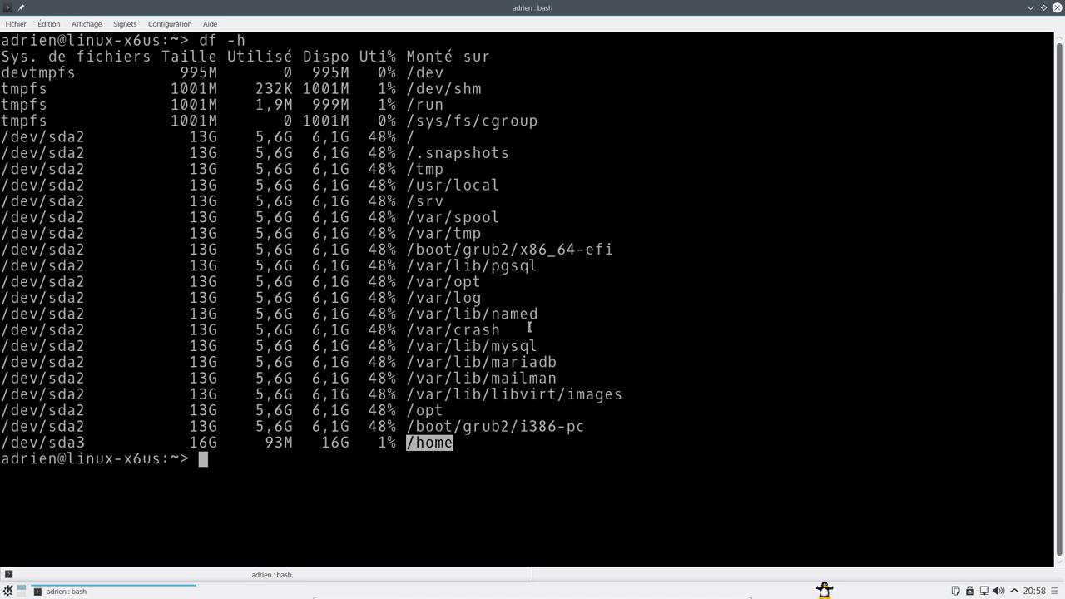
- Print /etc/fstab with cat, Tab-completing the path
{"action": "type", "text": "cat /e"}
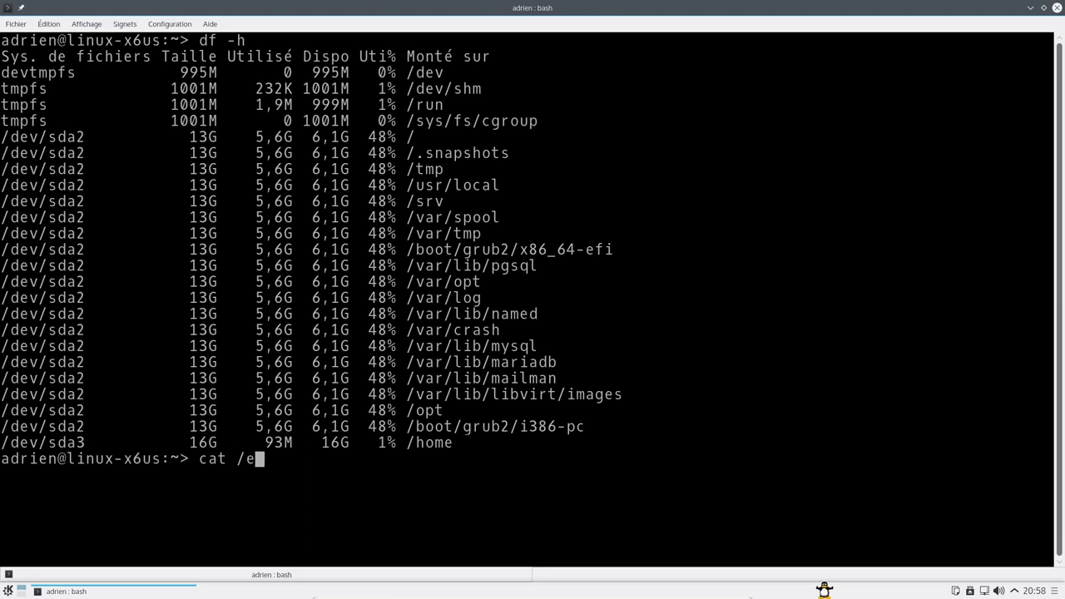
{"action": "key", "text": "Tab"}
{"action": "type", "text": "fs"}
{"action": "key", "text": "Tab"}
{"action": "key", "text": "Return"}
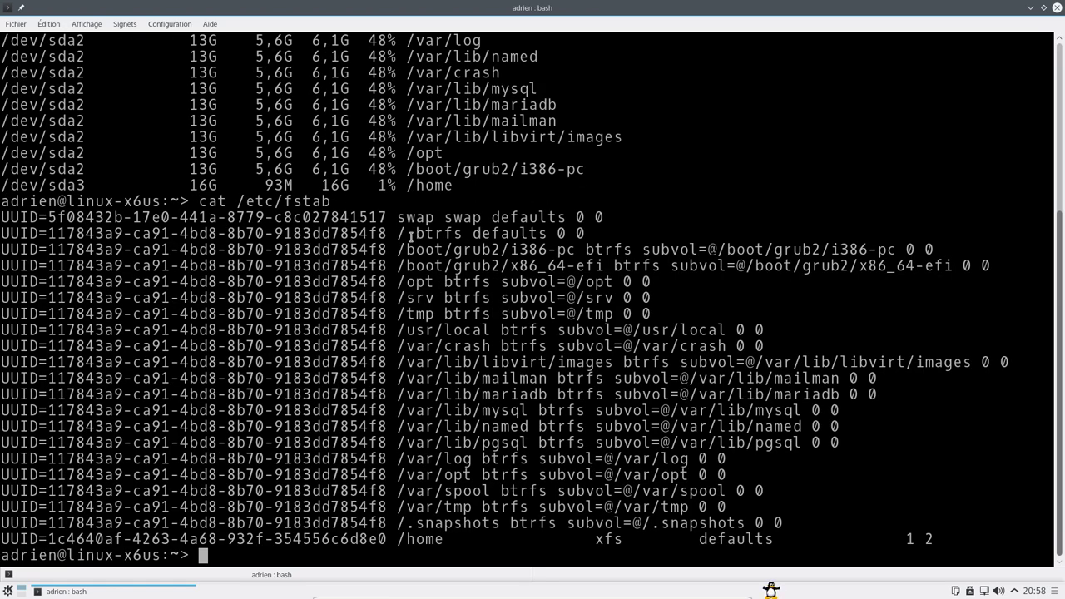
- Select the btrfs and /home xfs entries in fstab, then close the terminal
{"action": "left_click_drag", "start_coordinate": [411, 237], "coordinate": [454, 235]}
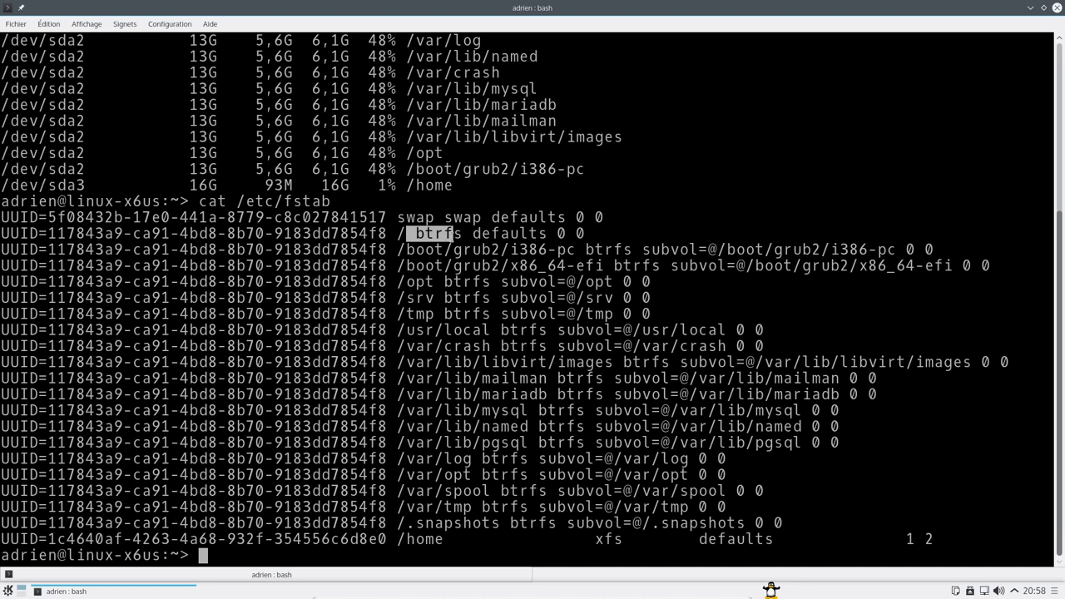
{"action": "left_click", "coordinate": [426, 249]}
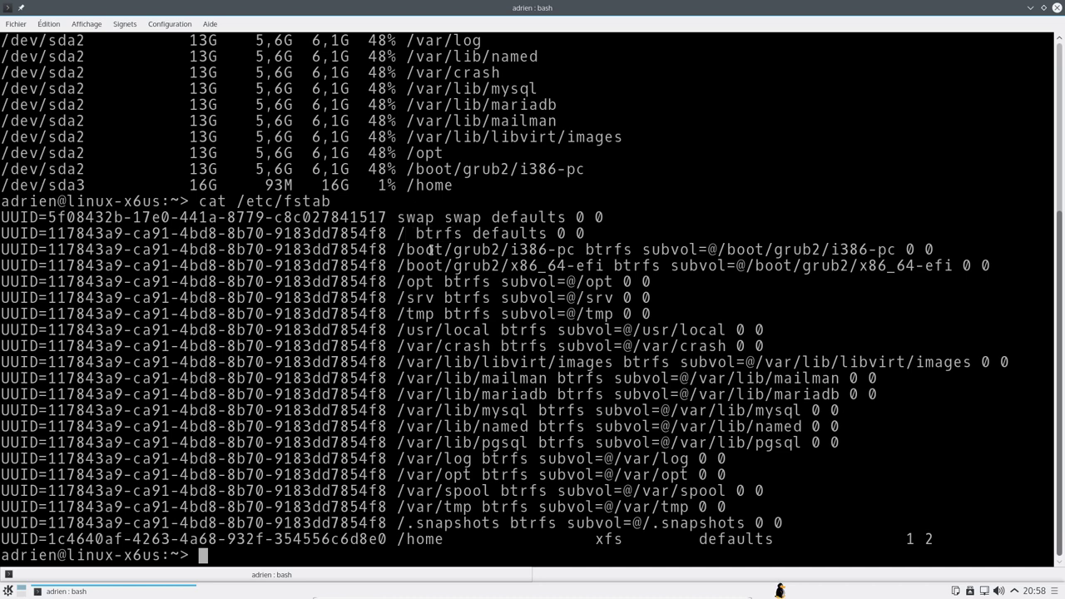
{"action": "double_click", "coordinate": [599, 250]}
{"action": "left_click_drag", "start_coordinate": [390, 541], "coordinate": [673, 540]}
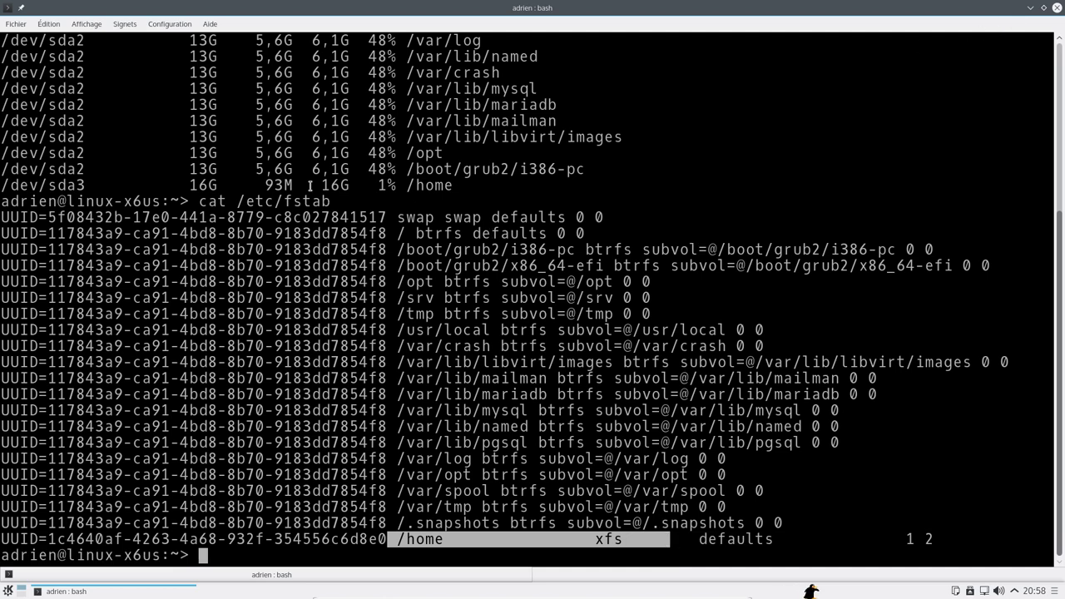
{"action": "scroll", "coordinate": [369, 136], "scroll_direction": "up", "scroll_amount": 5}
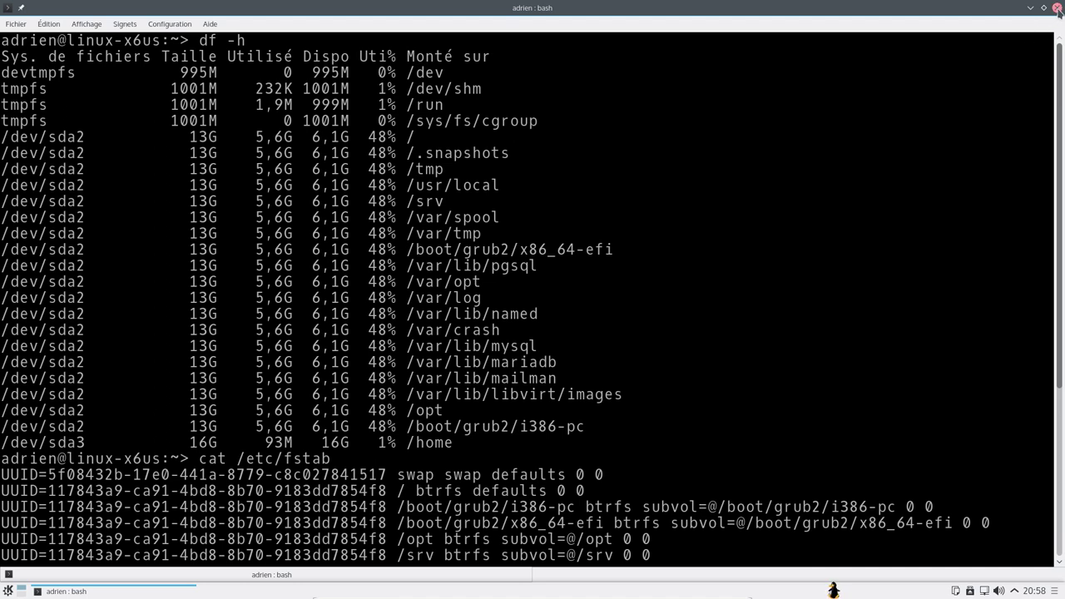
{"action": "left_click", "coordinate": [1057, 7]}
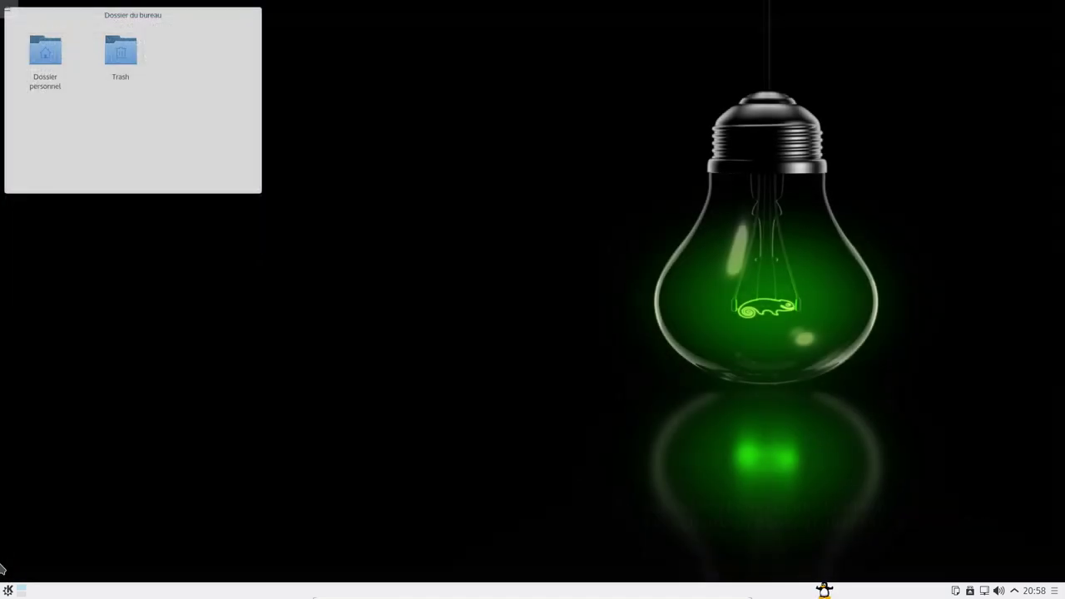
- Open System Settings from the application menu and maximize it
{"action": "left_click", "coordinate": [7, 589]}
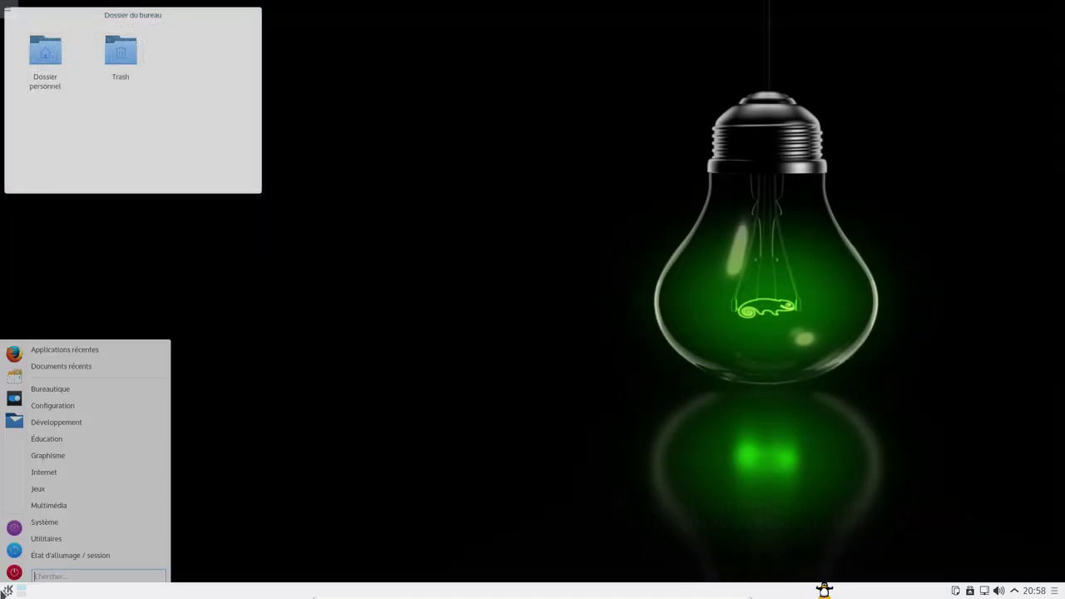
{"action": "left_click", "coordinate": [15, 395]}
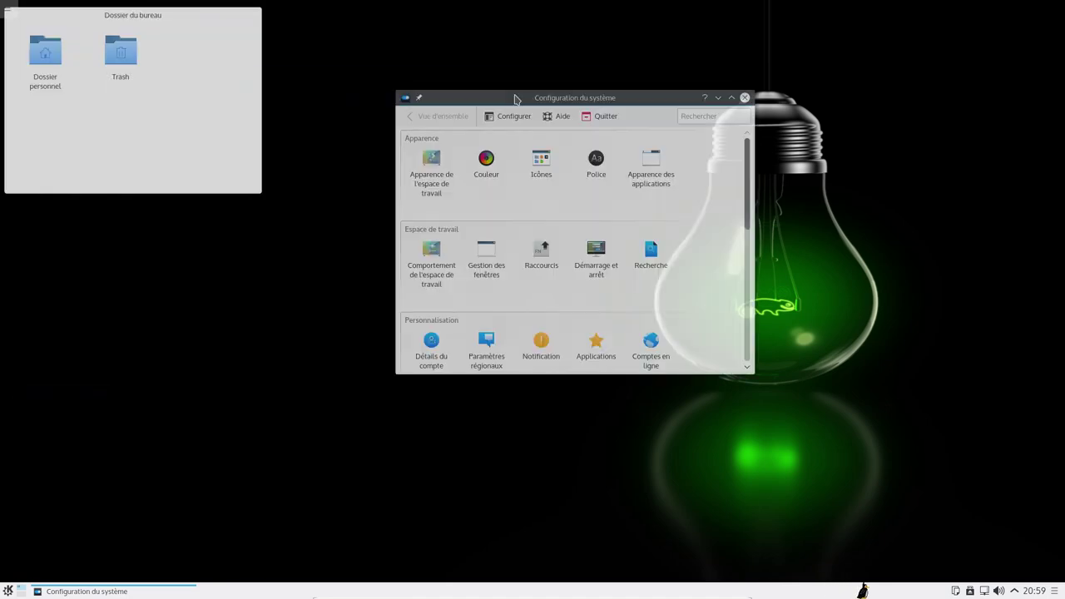
{"action": "double_click", "coordinate": [509, 102]}
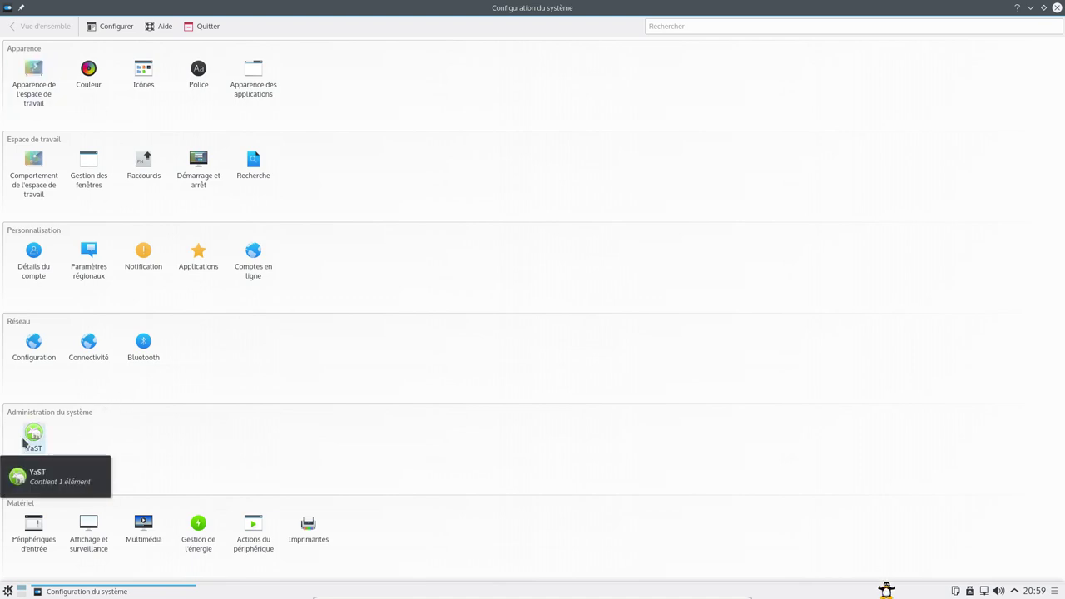
- Open the YaST module and authenticate with the root password
{"action": "left_click", "coordinate": [33, 444]}
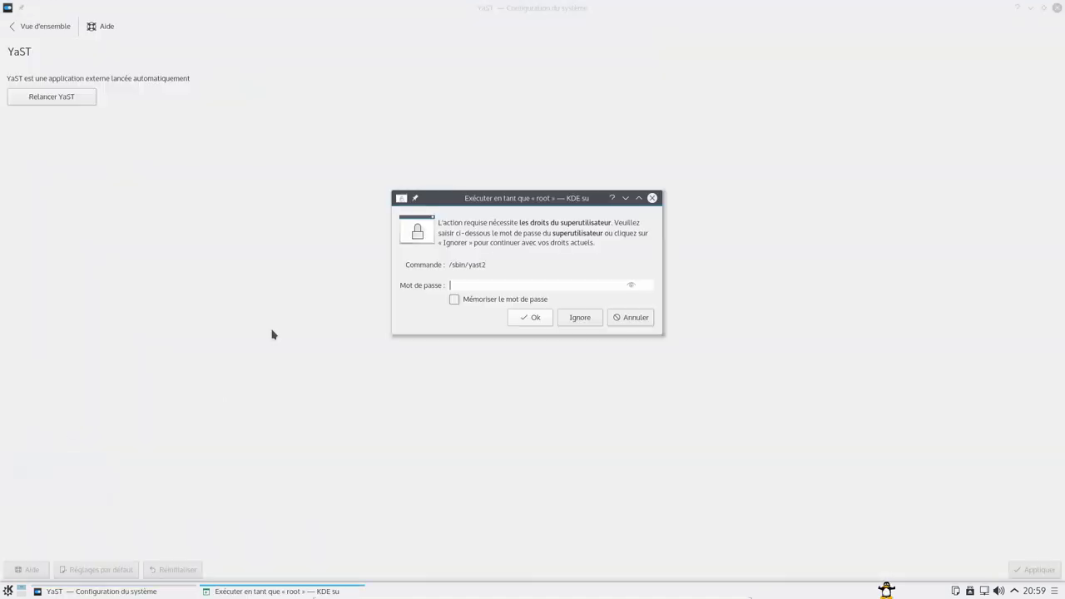
{"action": "type", "text": "*********"}
{"action": "left_click", "coordinate": [533, 320]}
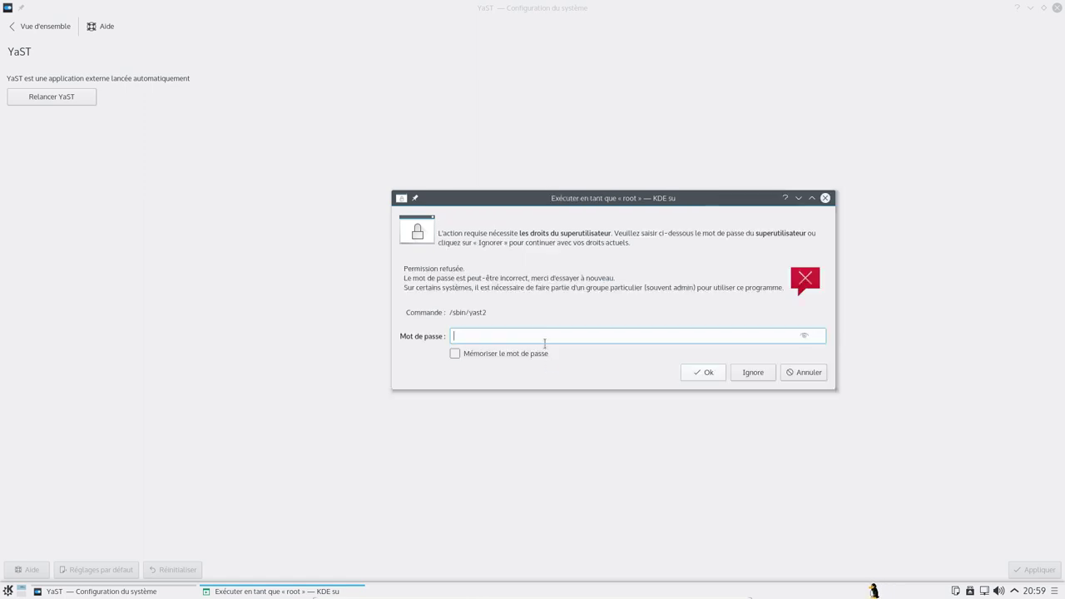
{"action": "type", "text": "********"}
{"action": "key", "text": "Return"}
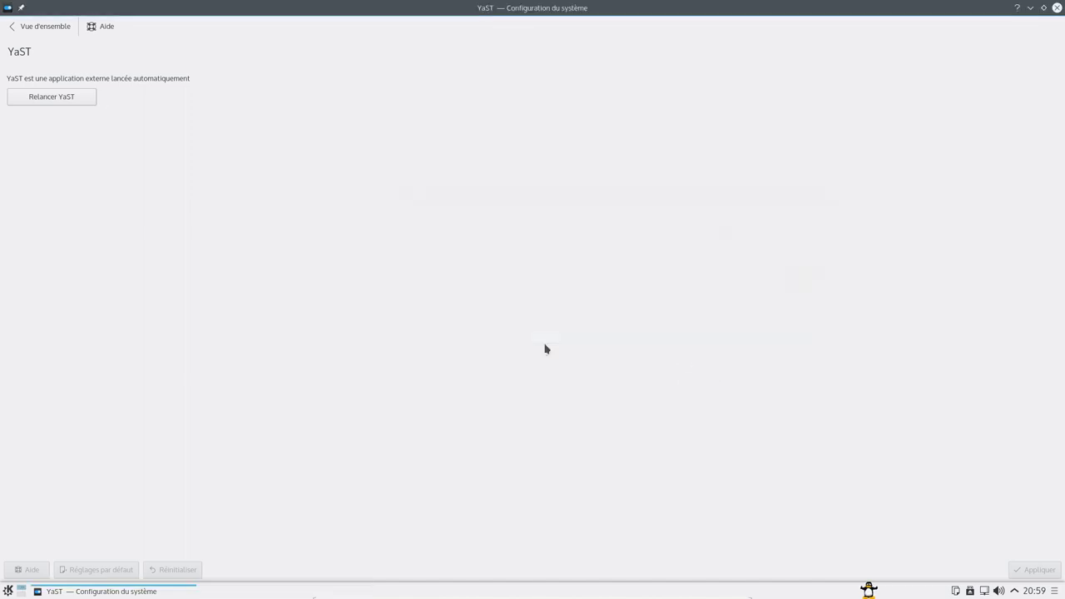
- Close System Settings and maximize the YaST Control Center
{"action": "left_click", "coordinate": [1057, 8]}
{"action": "left_click_drag", "start_coordinate": [311, 118], "coordinate": [525, 69]}
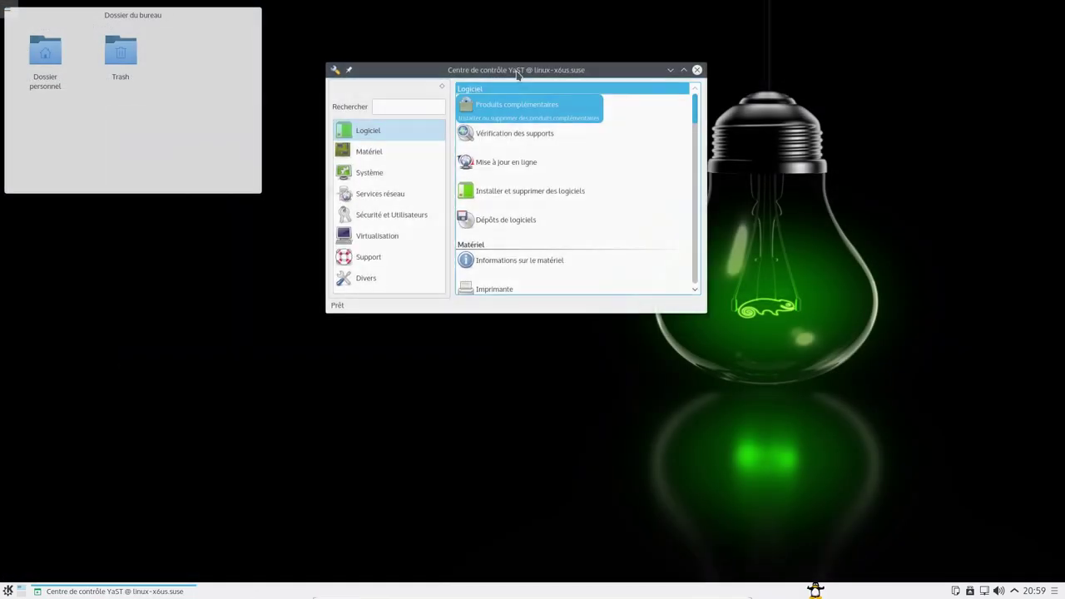
{"action": "double_click", "coordinate": [525, 69]}
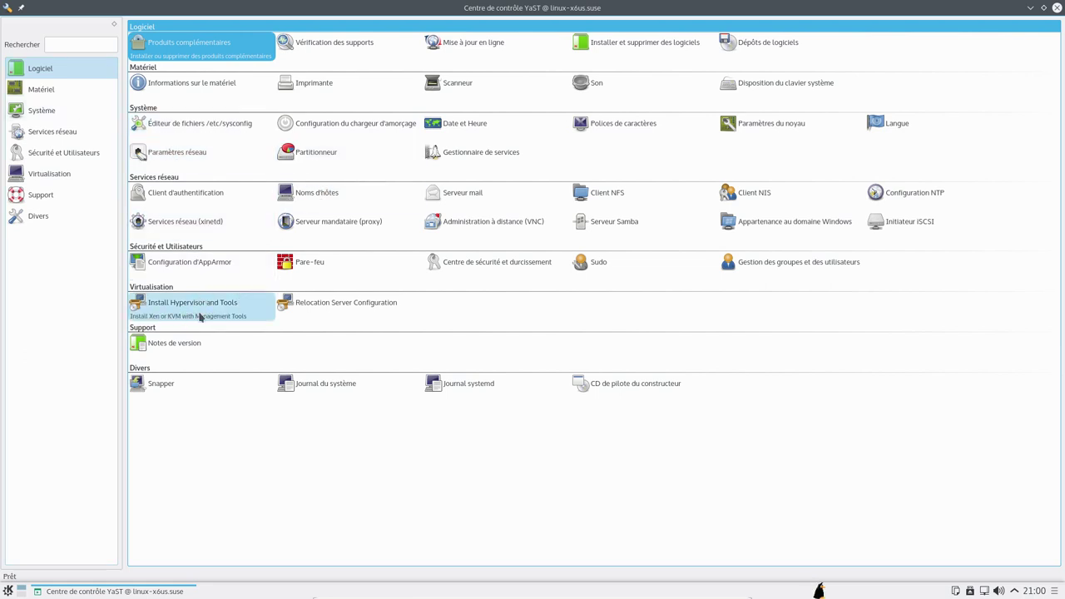
- Open Install Hypervisor and Tools, then close it without installing anything
{"action": "left_click", "coordinate": [227, 303]}
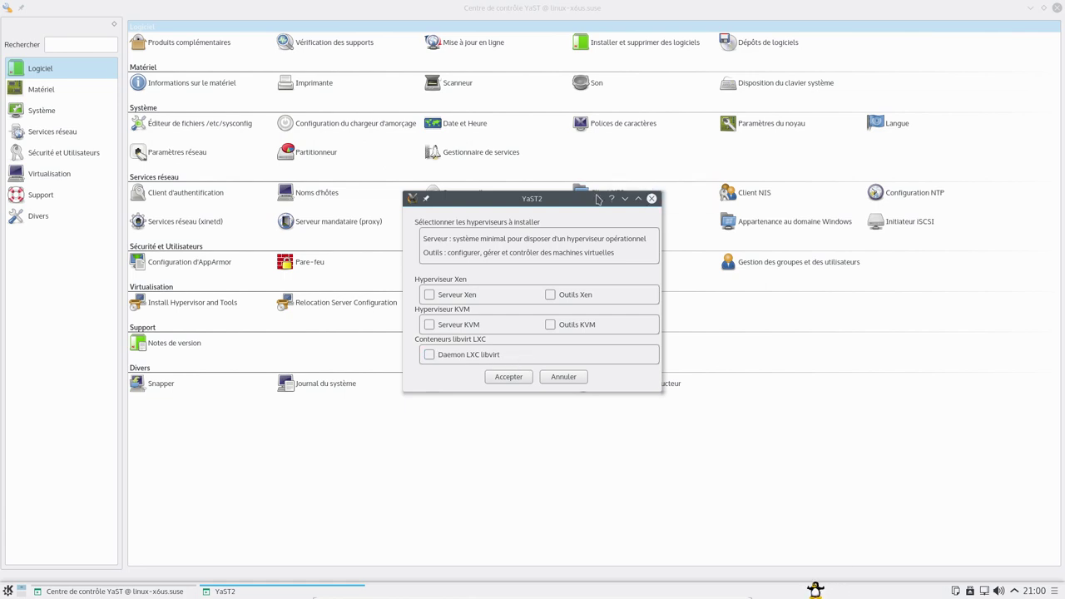
{"action": "left_click_drag", "start_coordinate": [503, 205], "coordinate": [485, 229]}
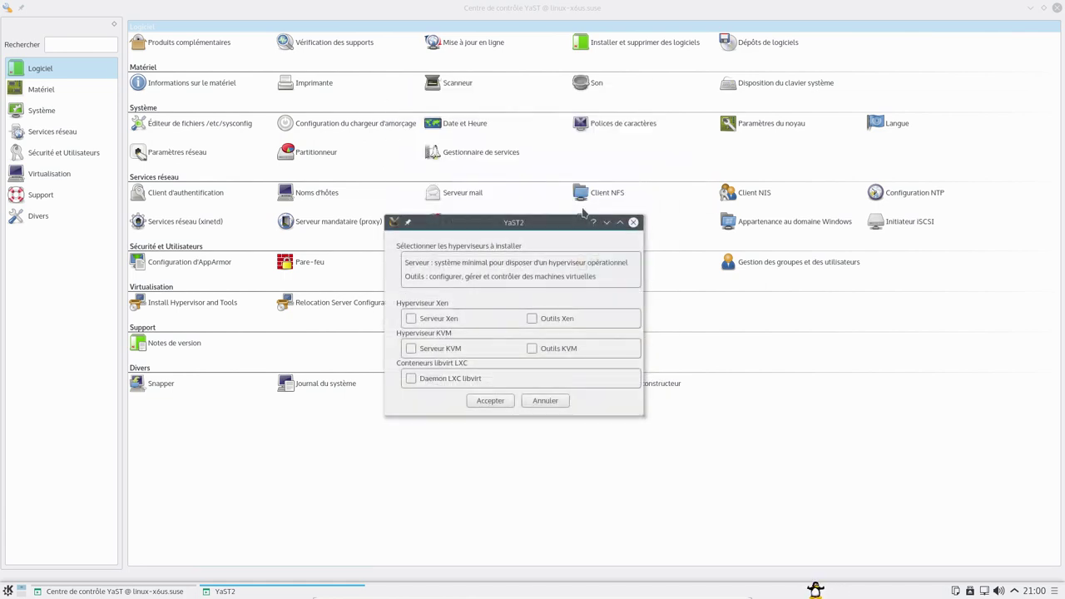
{"action": "left_click", "coordinate": [634, 223]}
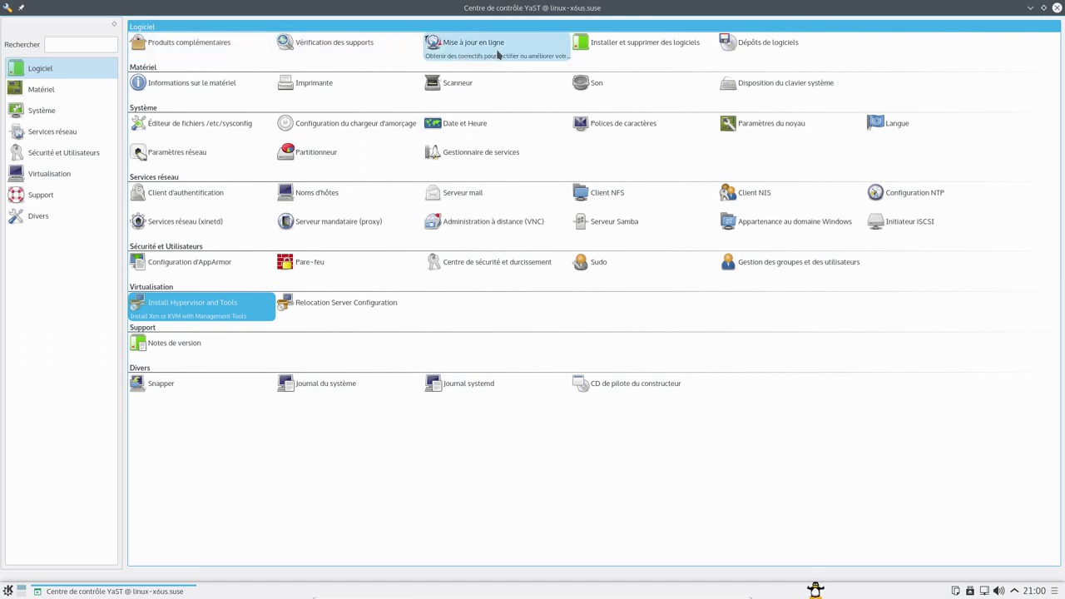
- Review the NonOSS add-on in Produits complémentaires, then open Installer et supprimer des logiciels
{"action": "left_click", "coordinate": [235, 52]}
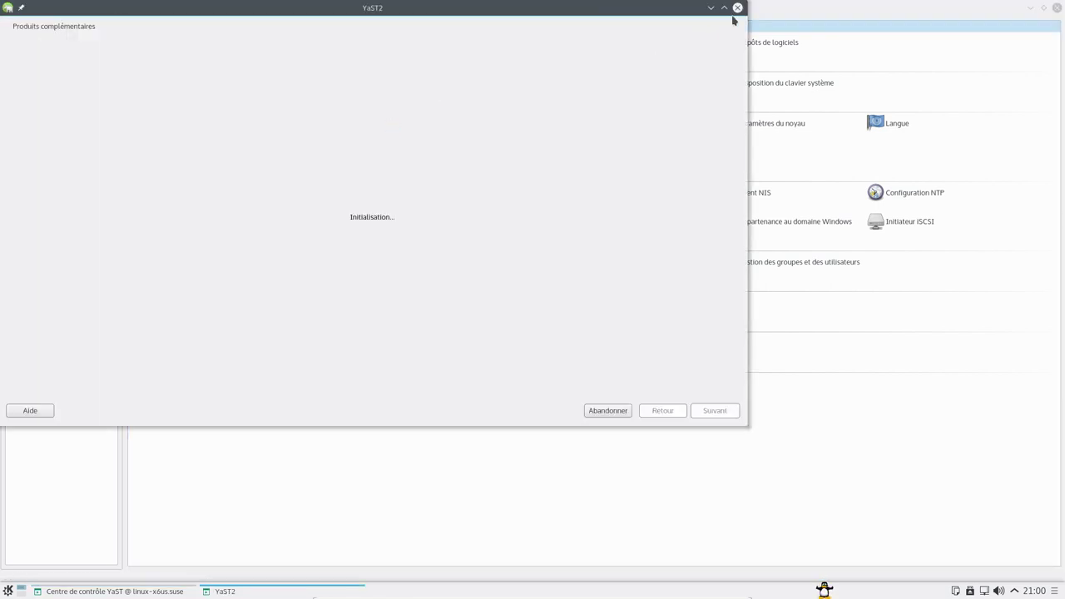
{"action": "left_click_drag", "start_coordinate": [668, 7], "coordinate": [720, 36]}
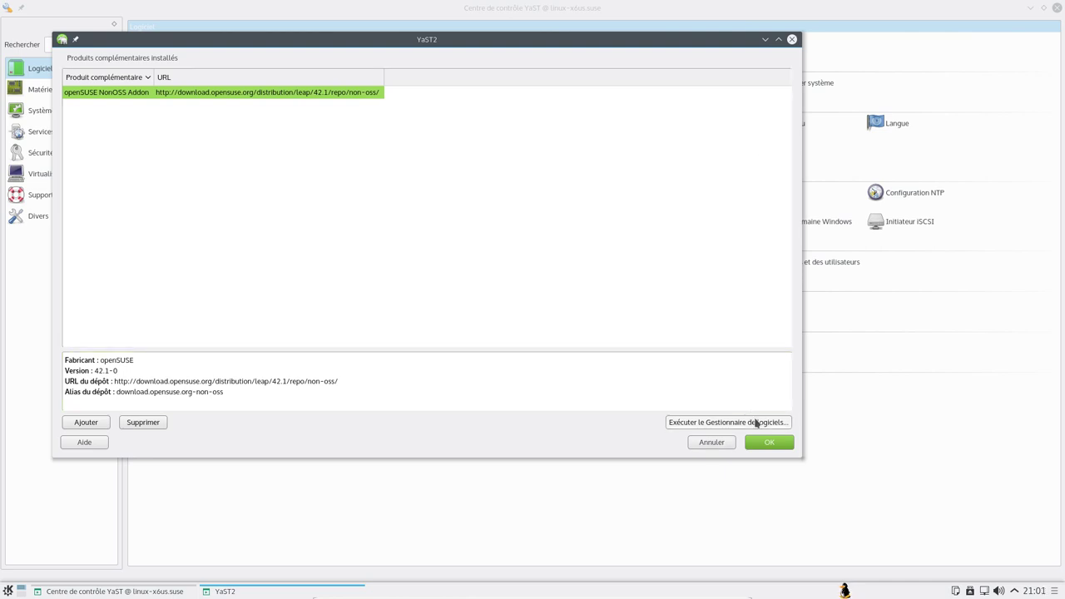
{"action": "left_click", "coordinate": [771, 442]}
{"action": "left_click", "coordinate": [653, 43]}
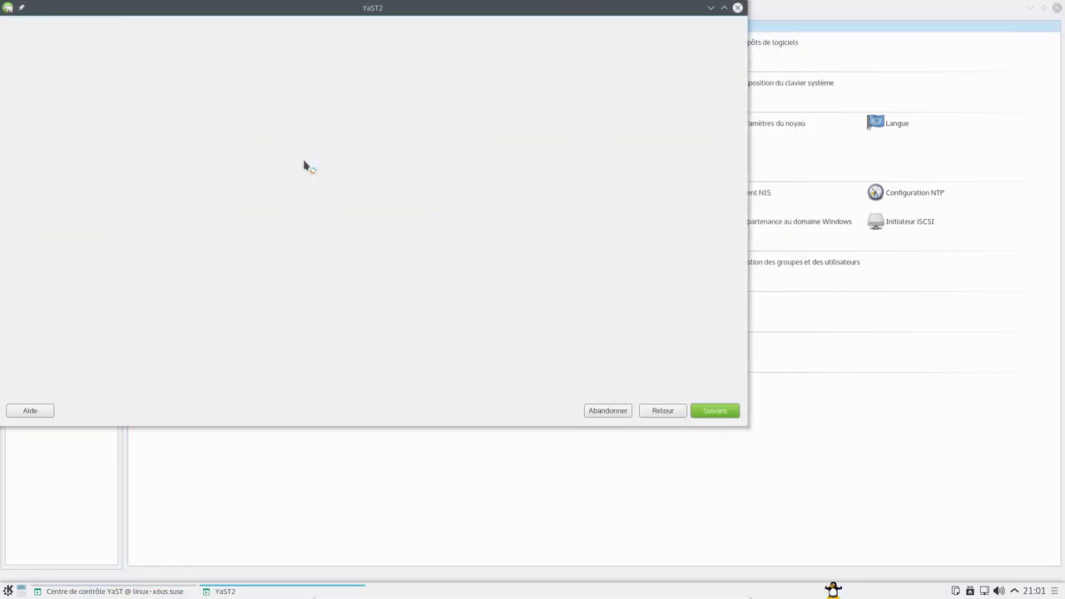
{"action": "left_click_drag", "start_coordinate": [348, 12], "coordinate": [511, 45]}
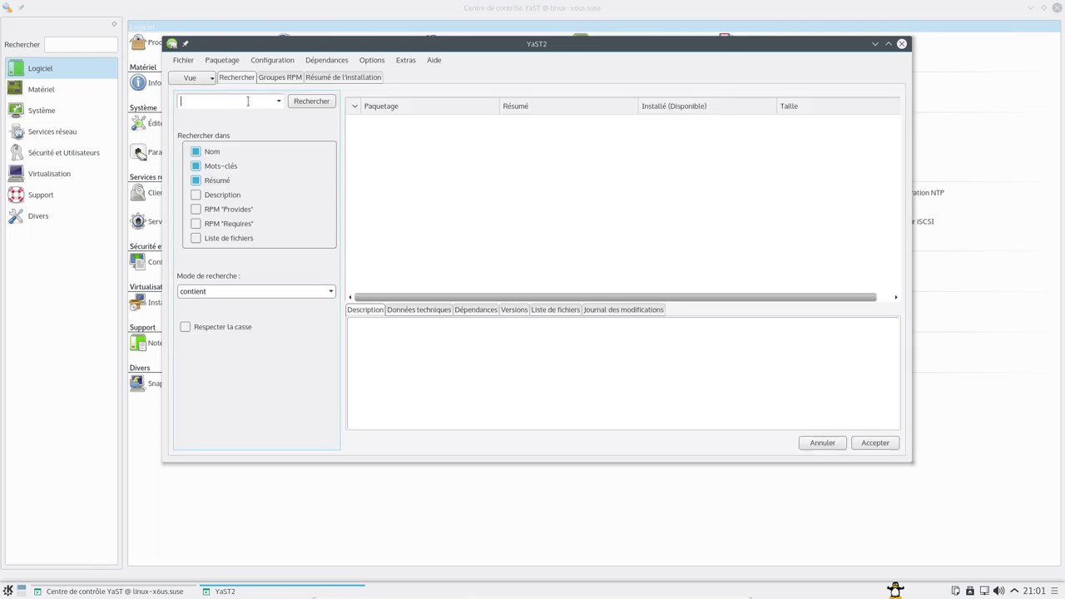
- Search packages, mark MozillaThunderbird for installation and accept the dependency changes to install it
{"action": "type", "text": "underbird"}
{"action": "key", "text": "Return"}
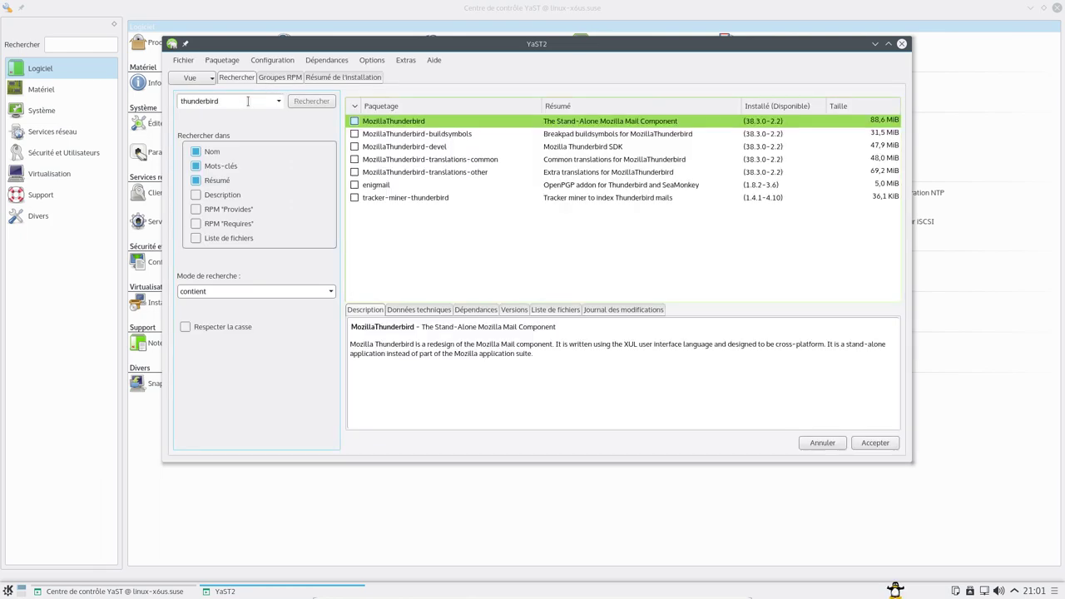
{"action": "right_click", "coordinate": [356, 123]}
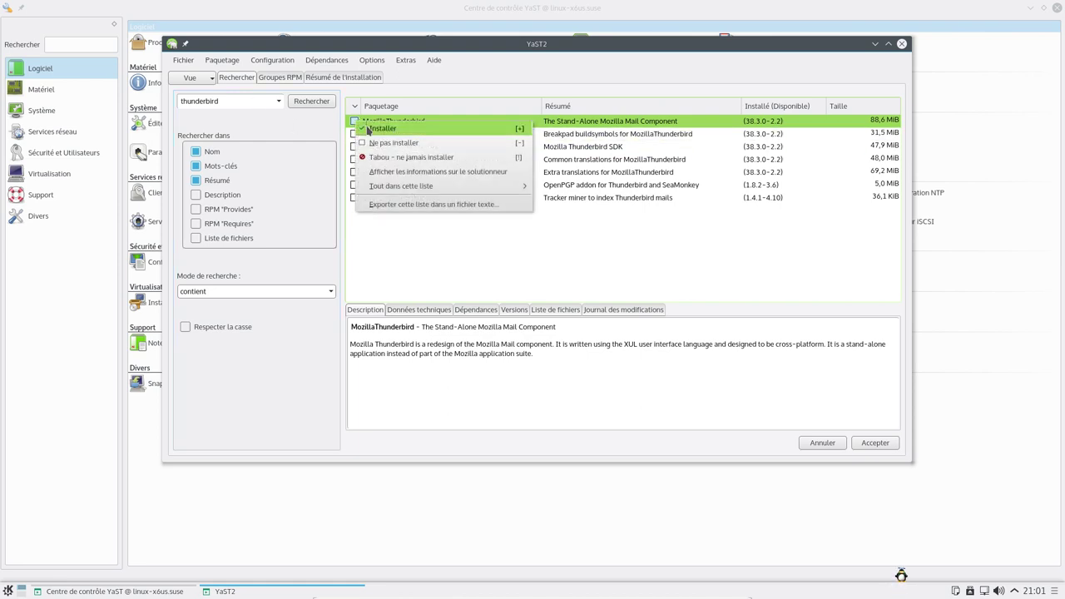
{"action": "left_click", "coordinate": [379, 125]}
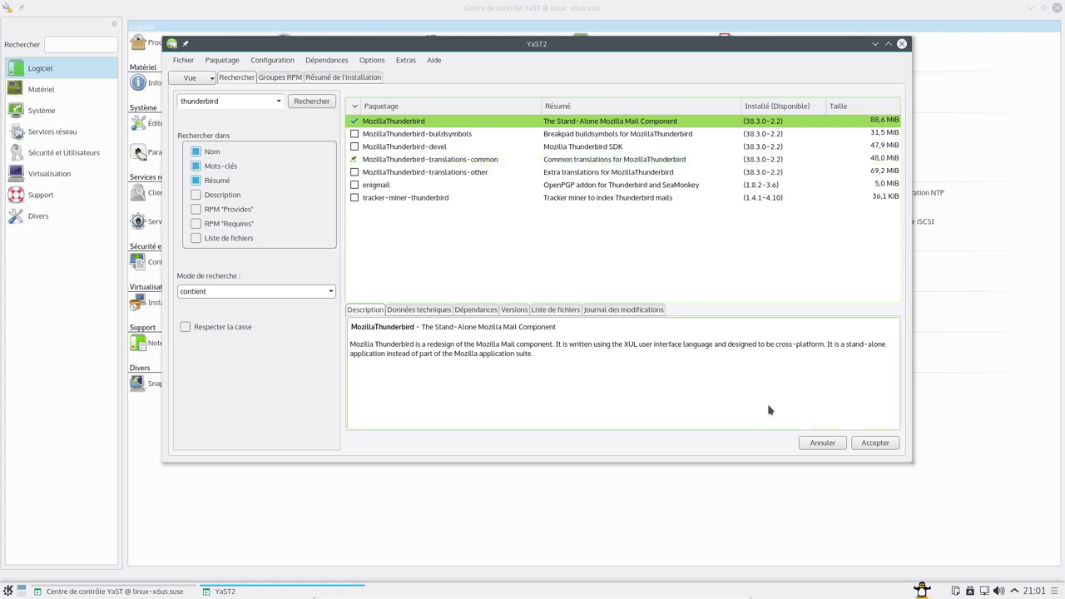
{"action": "left_click", "coordinate": [887, 449]}
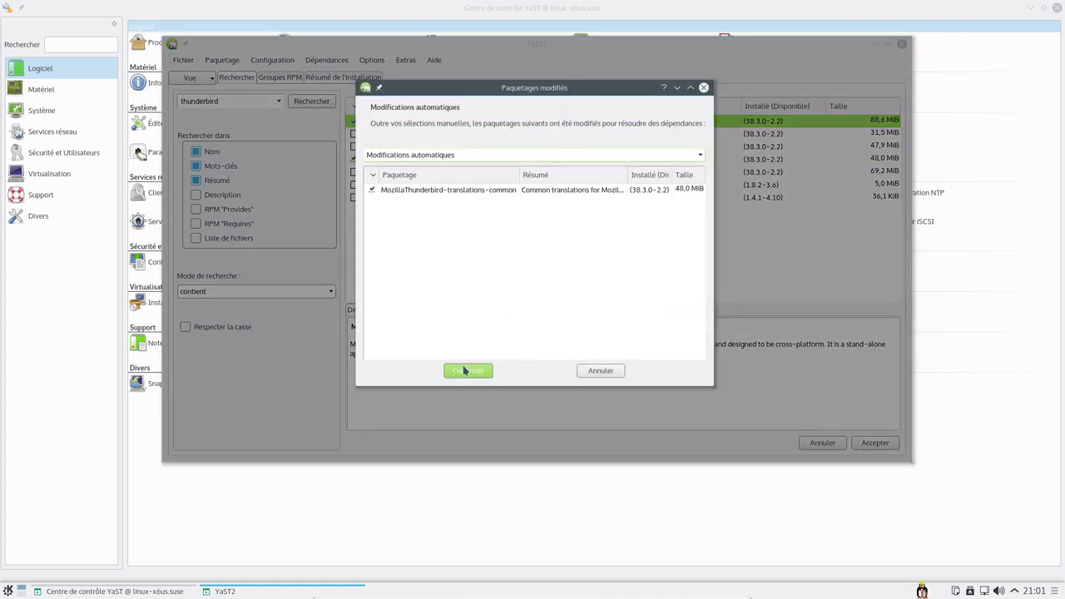
{"action": "left_click", "coordinate": [466, 371]}
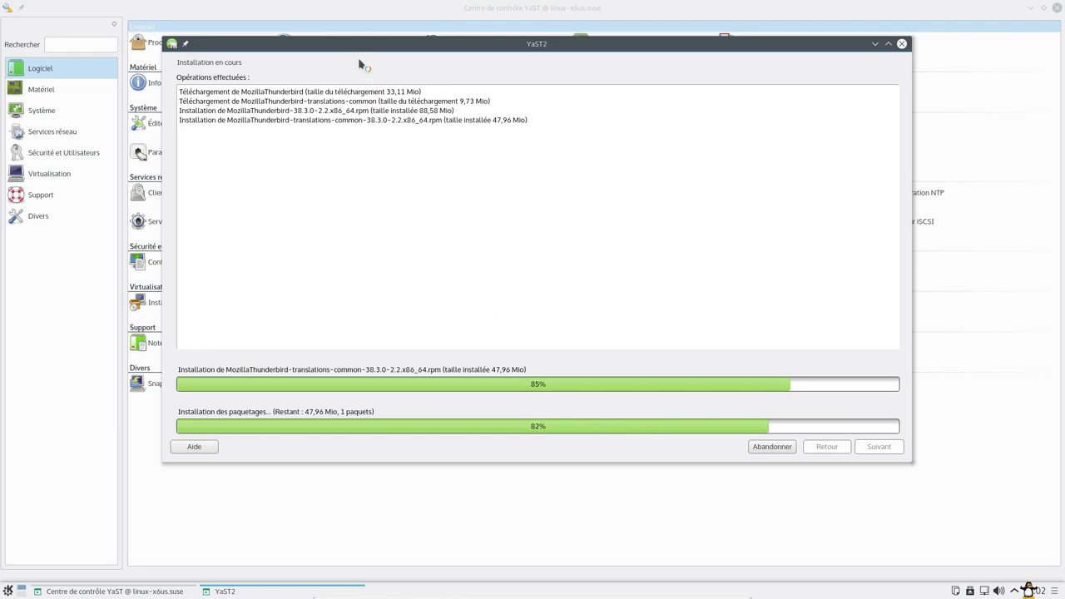
{"action": "mouse_move", "coordinate": [360, 46]}
{"action": "left_mouse_down"}
{"action": "mouse_move", "coordinate": [358, 134]}
{"action": "mouse_move", "coordinate": [358, 54]}
{"action": "left_mouse_up"}
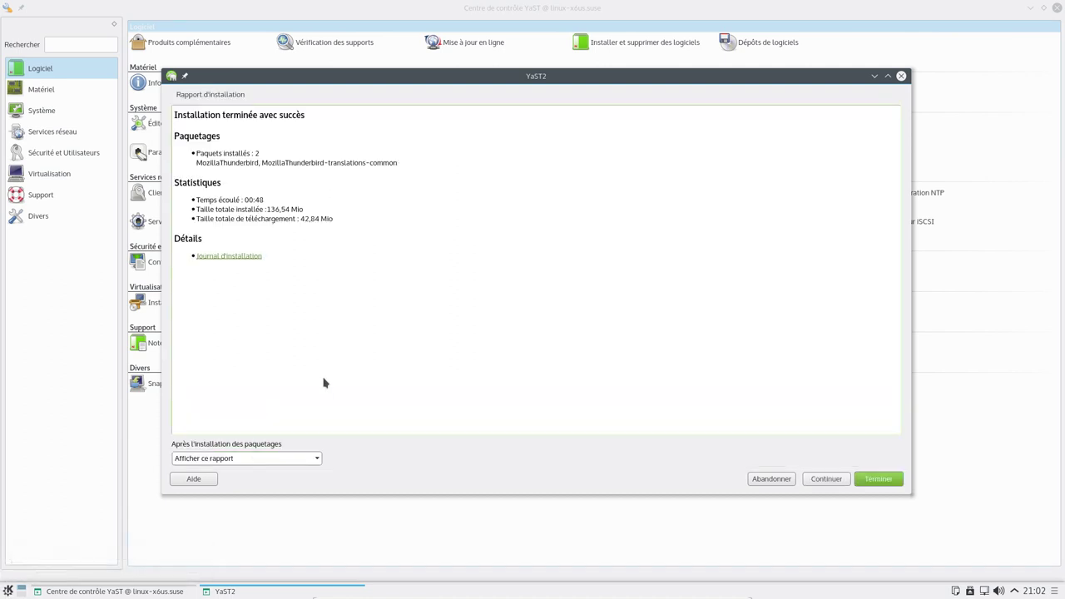
- Close the installation report and launch Thunderbird from the applications menu
{"action": "left_click", "coordinate": [886, 478]}
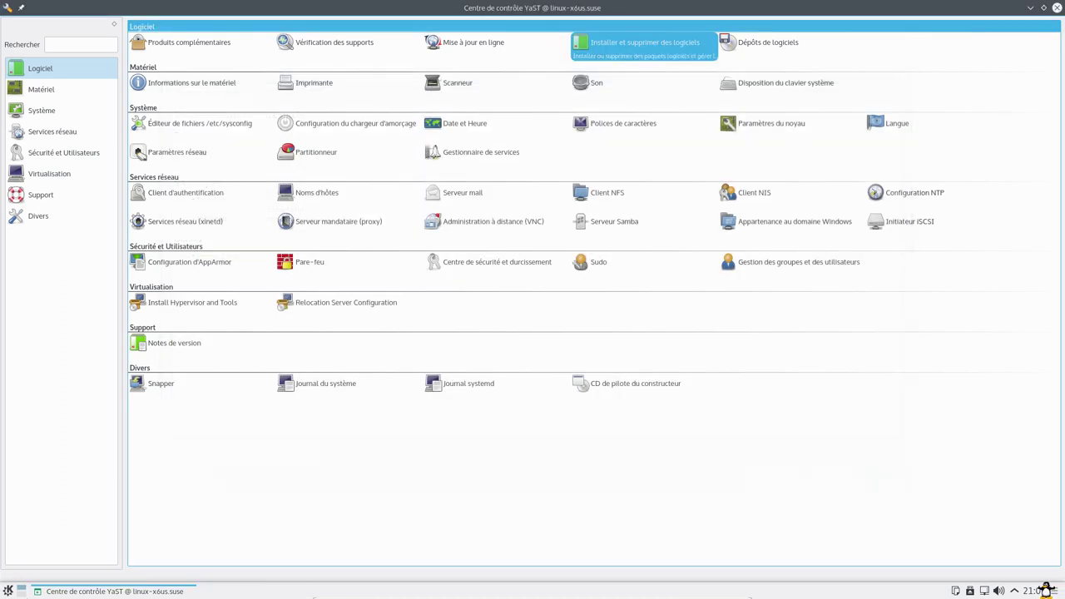
{"action": "left_click", "coordinate": [8, 590]}
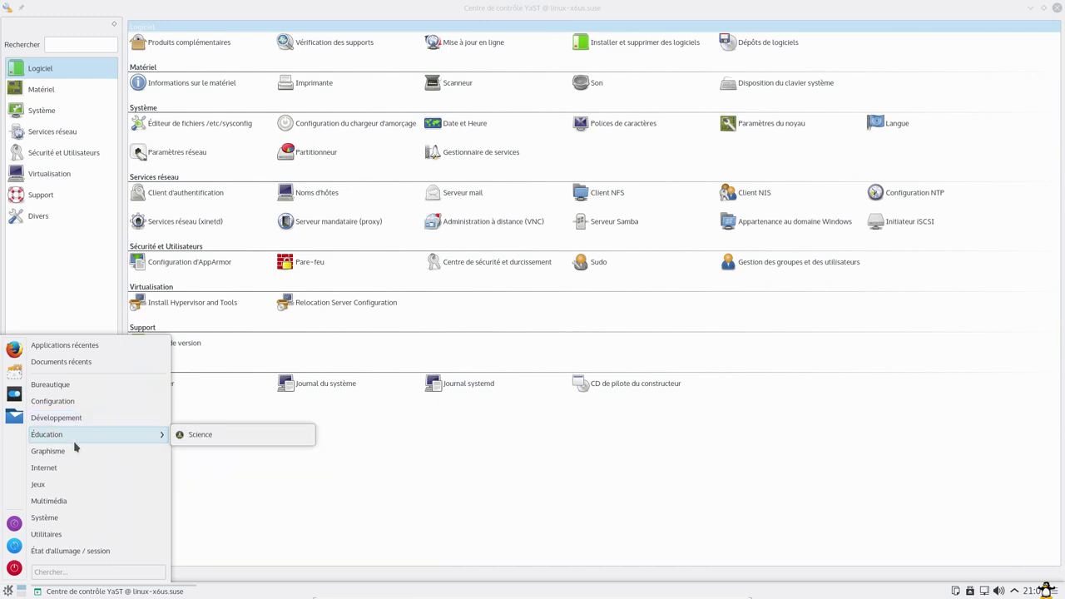
{"action": "mouse_move", "coordinate": [72, 469]}
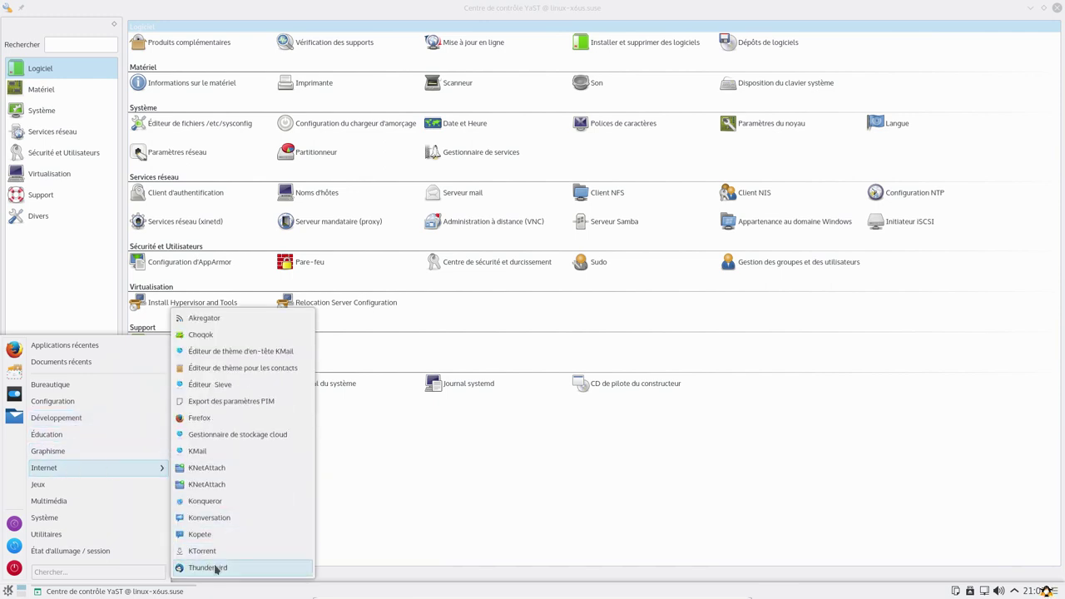
{"action": "left_click", "coordinate": [218, 568]}
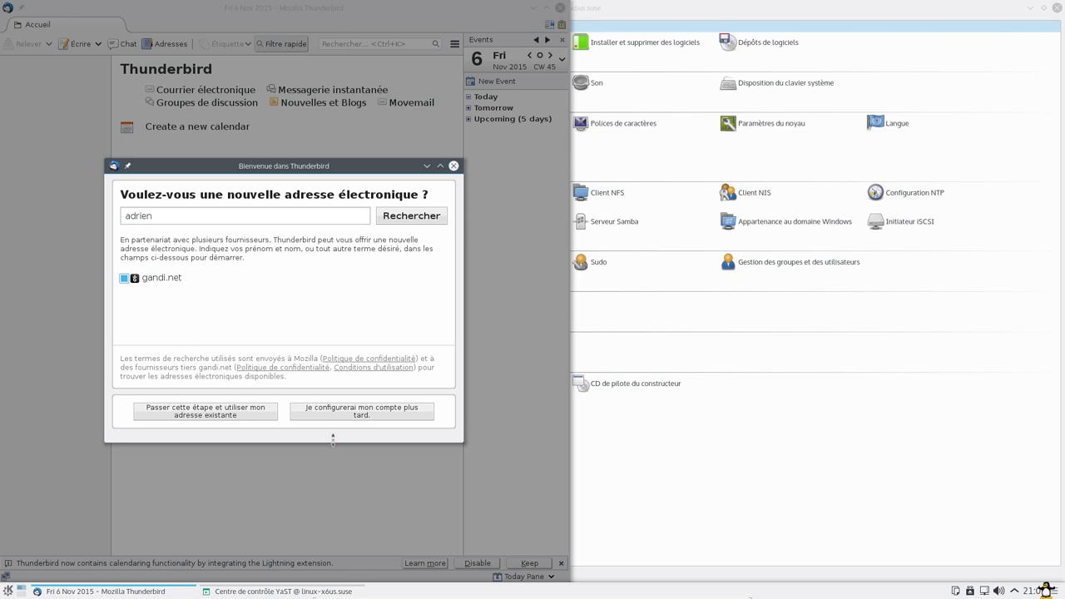
- Postpone email account setup, maximize Thunderbird and widen the Today Pane
{"action": "left_click", "coordinate": [356, 415]}
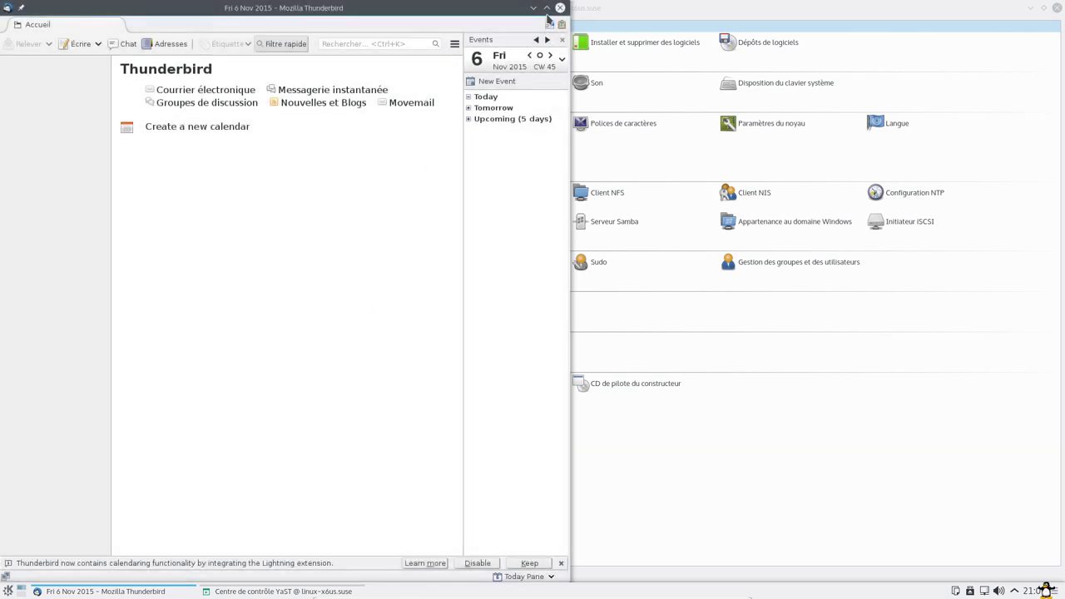
{"action": "left_click", "coordinate": [546, 7]}
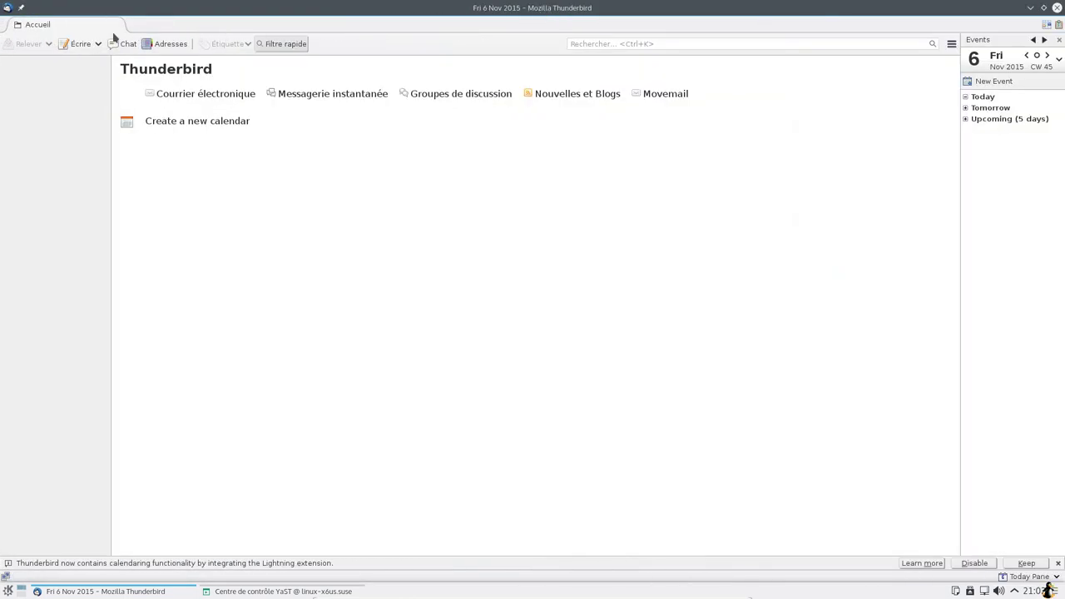
{"action": "left_click", "coordinate": [951, 43]}
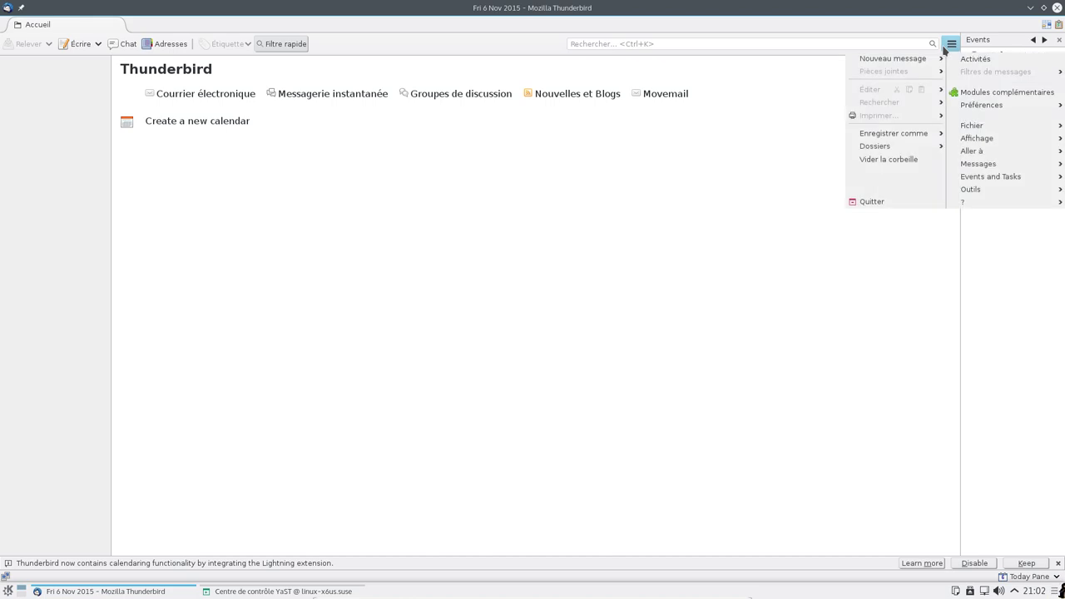
{"action": "left_click", "coordinate": [915, 308]}
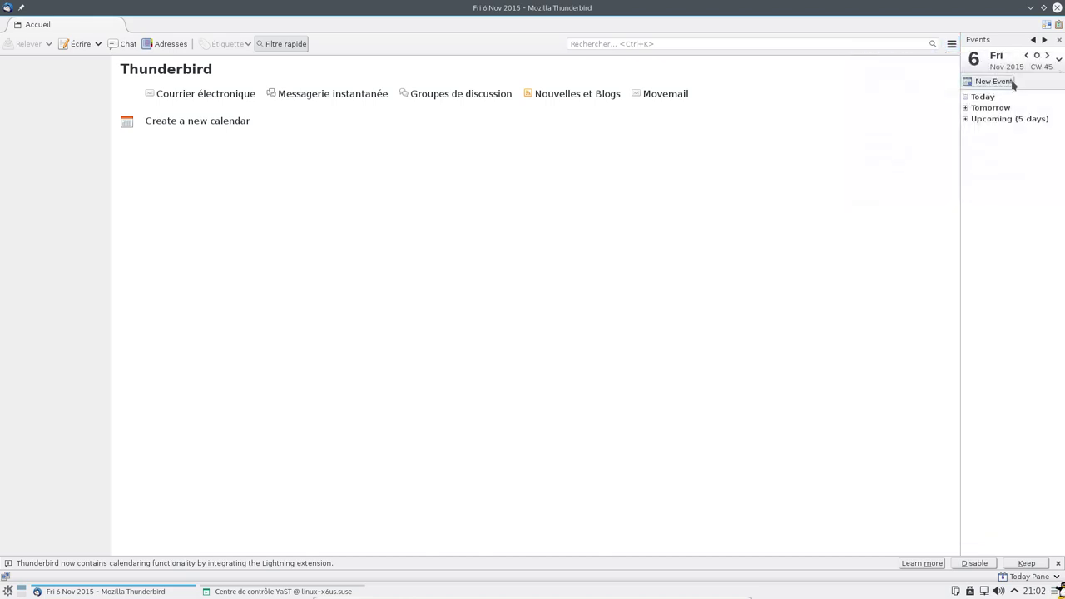
{"action": "left_click_drag", "start_coordinate": [888, 83], "coordinate": [878, 84]}
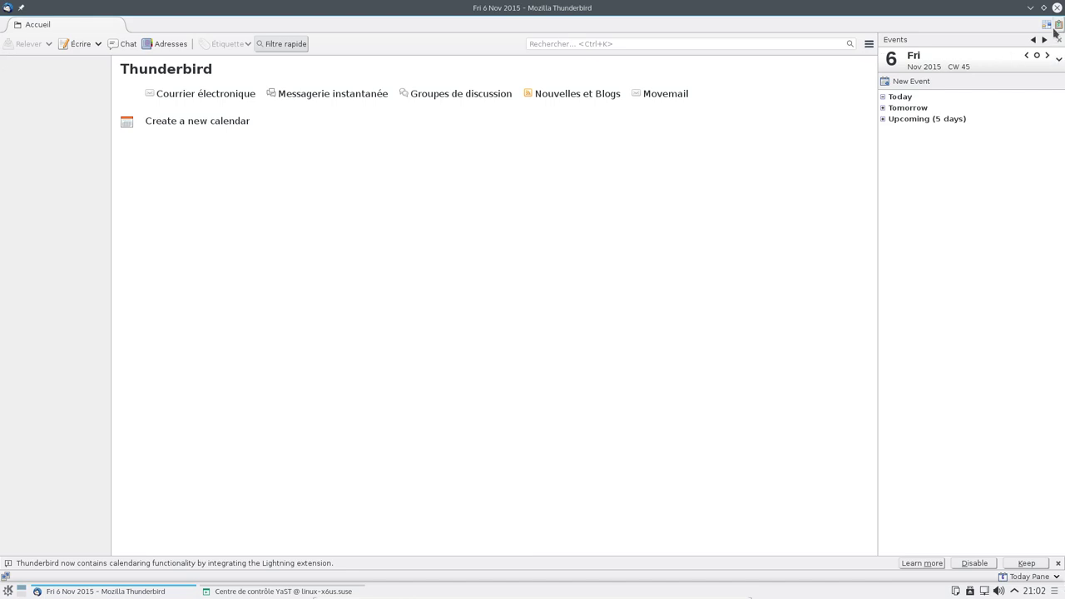
{"action": "left_click", "coordinate": [868, 43]}
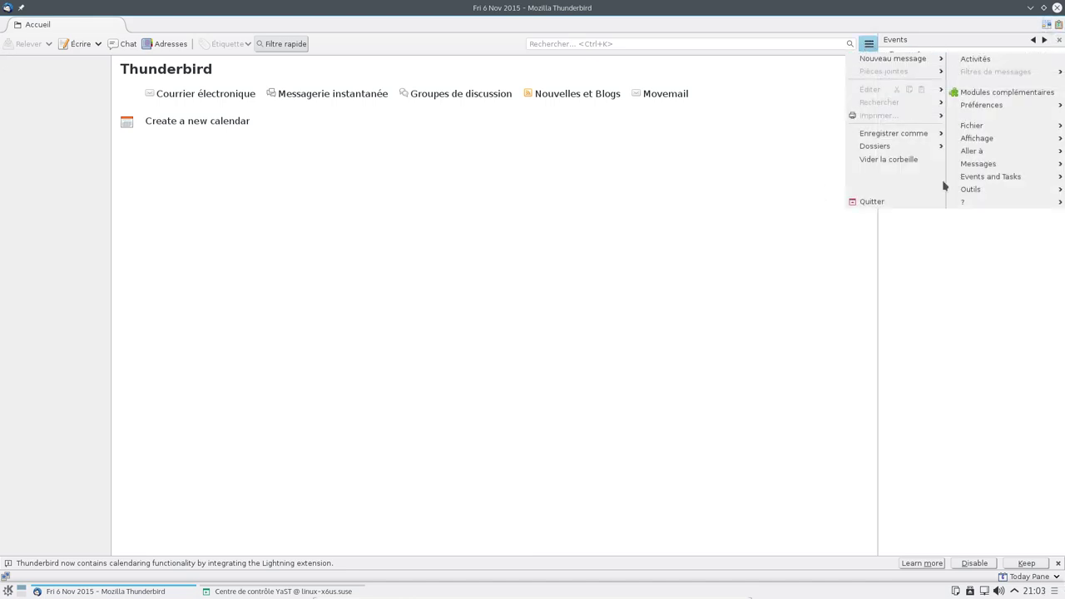
{"action": "mouse_move", "coordinate": [970, 193]}
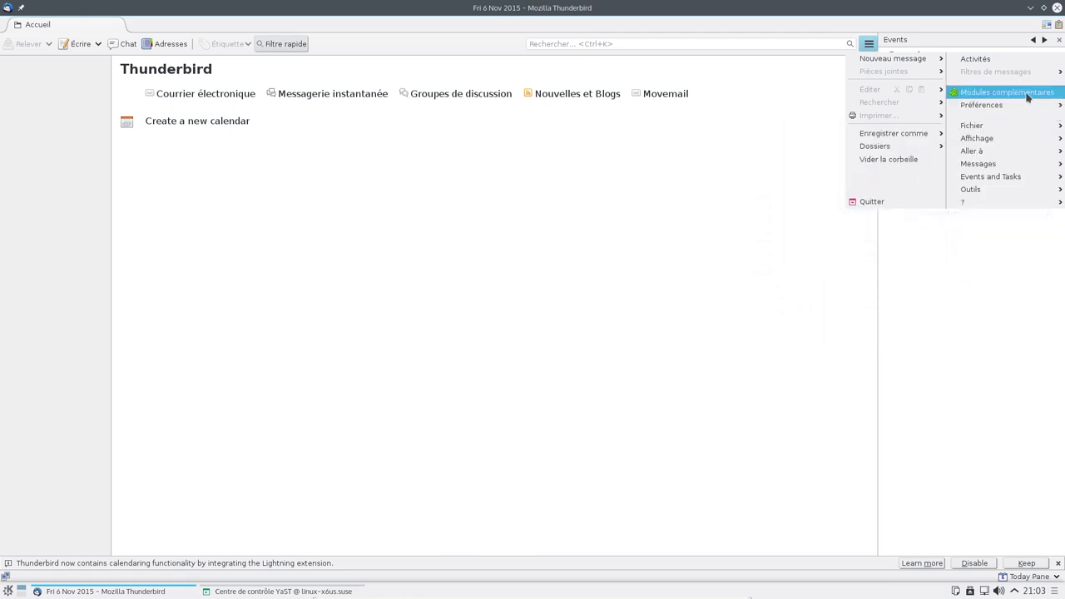
{"action": "left_click", "coordinate": [985, 95]}
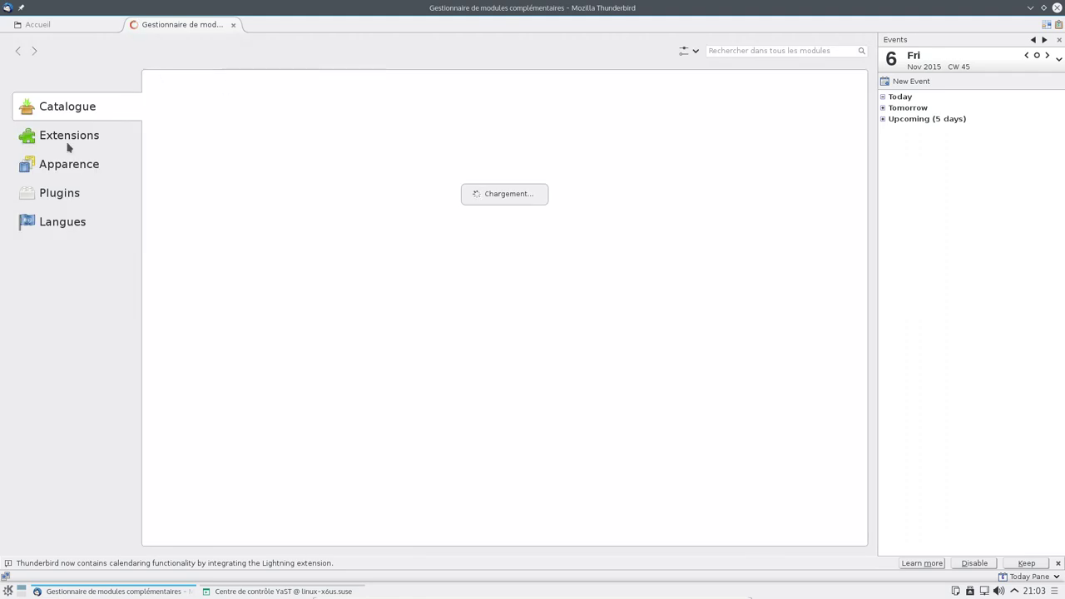
{"action": "left_click", "coordinate": [73, 142]}
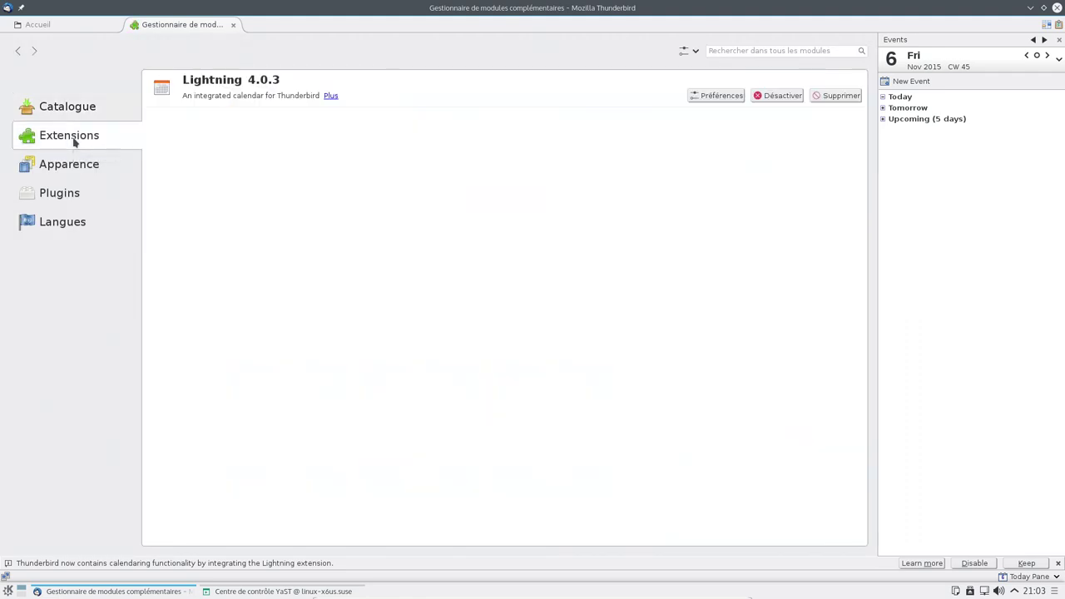
{"action": "left_click", "coordinate": [715, 96]}
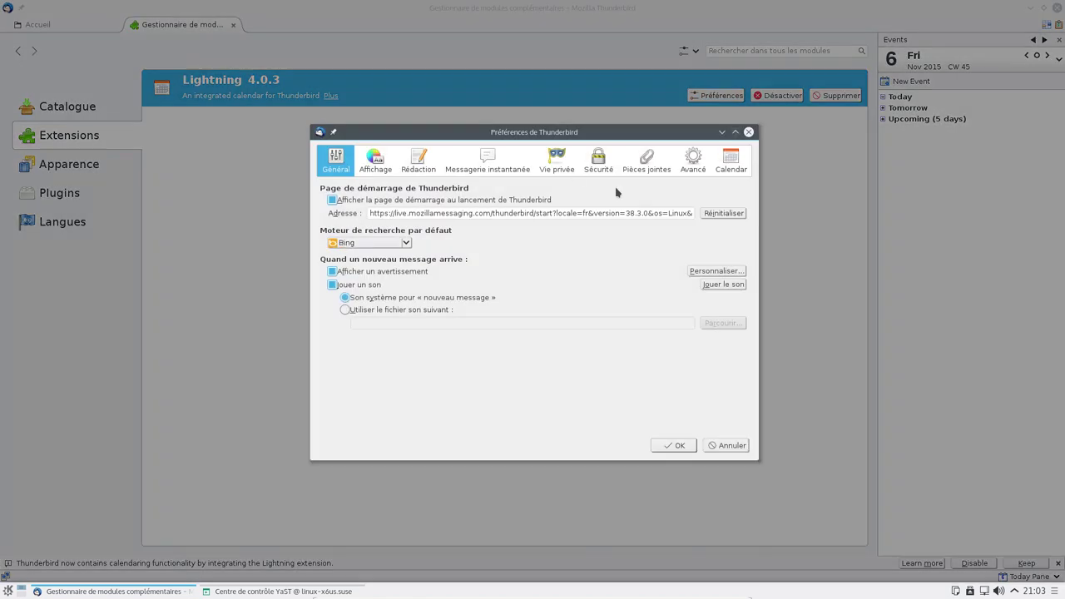
{"action": "left_click", "coordinate": [728, 165]}
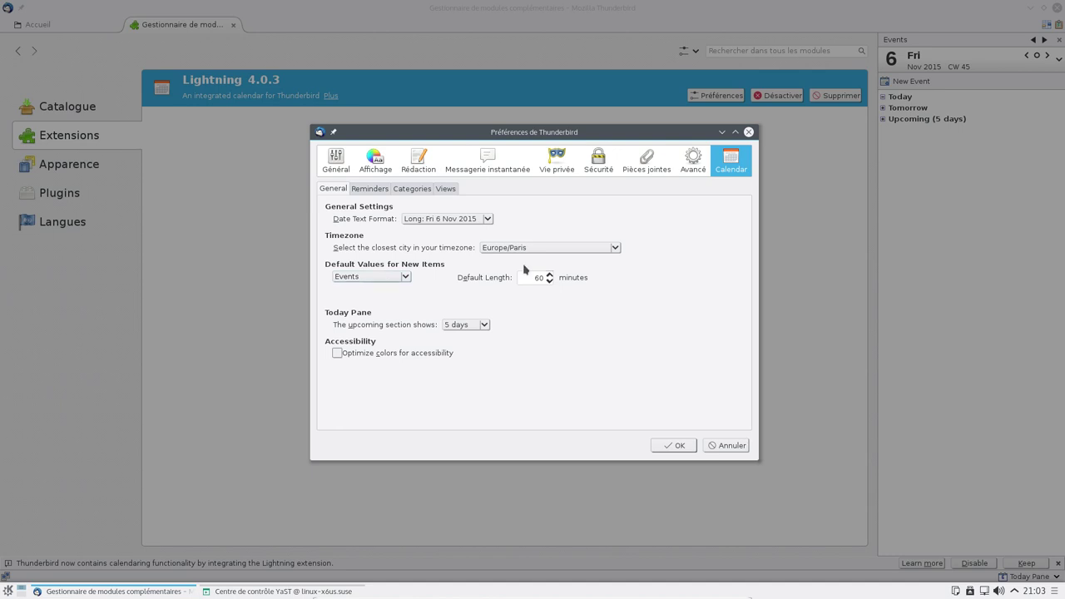
{"action": "left_click", "coordinate": [371, 188]}
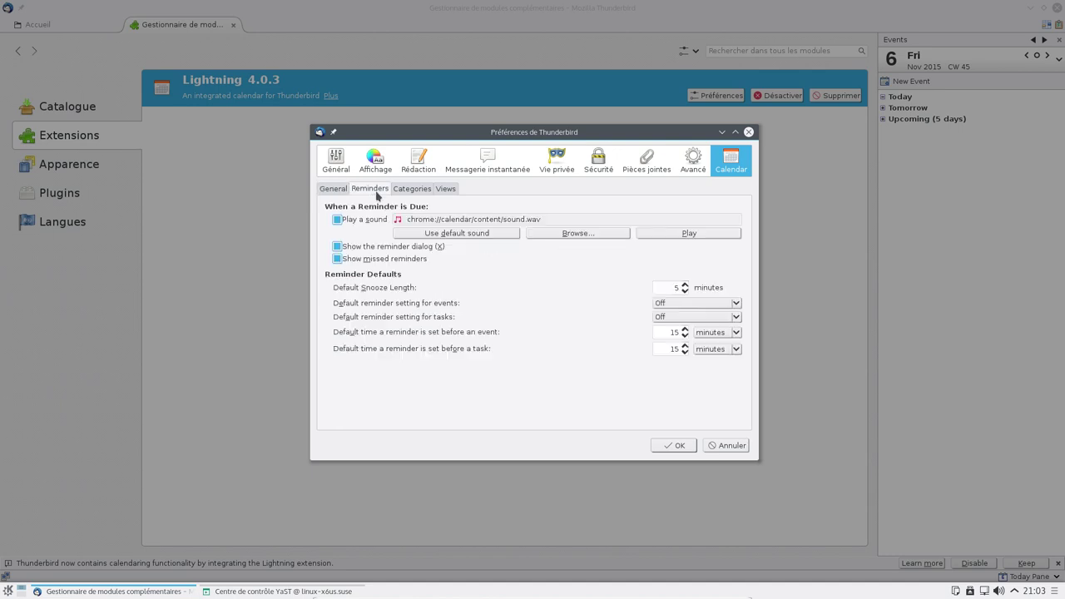
{"action": "left_click", "coordinate": [403, 190]}
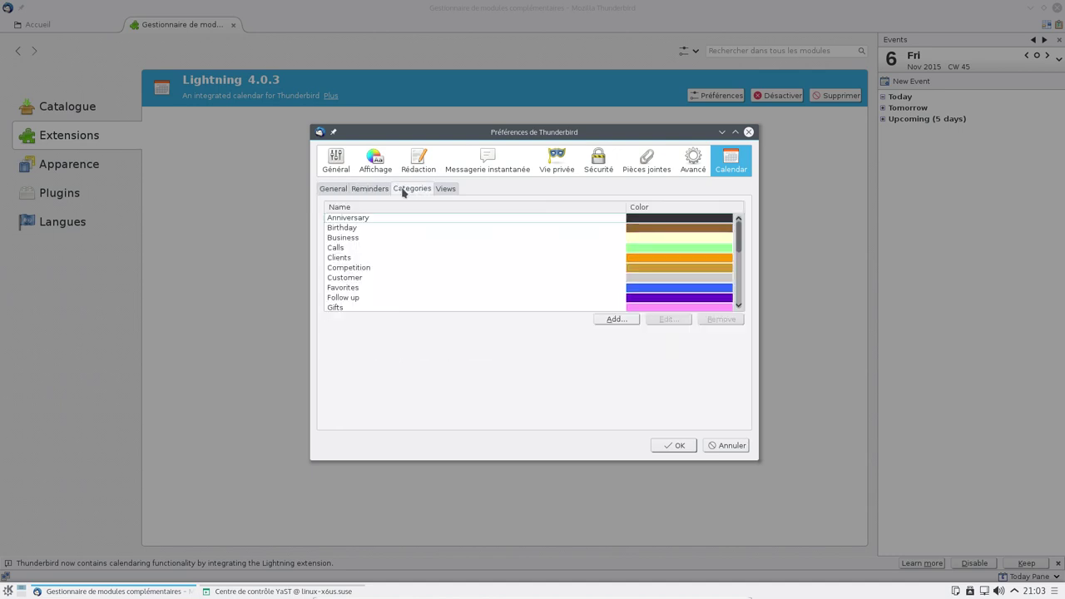
{"action": "left_click", "coordinate": [447, 190]}
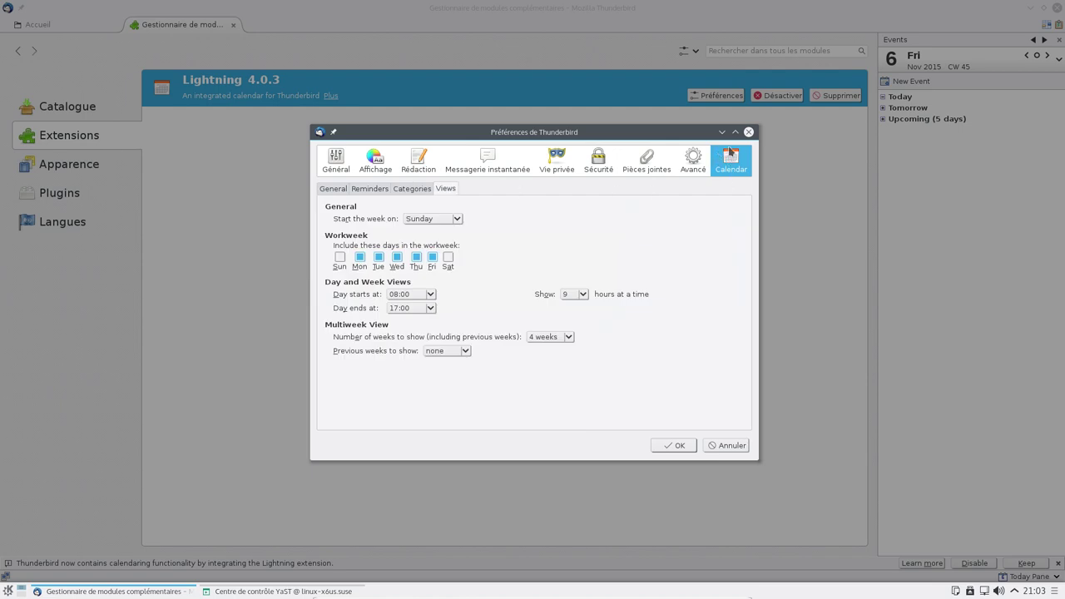
{"action": "left_click", "coordinate": [748, 133]}
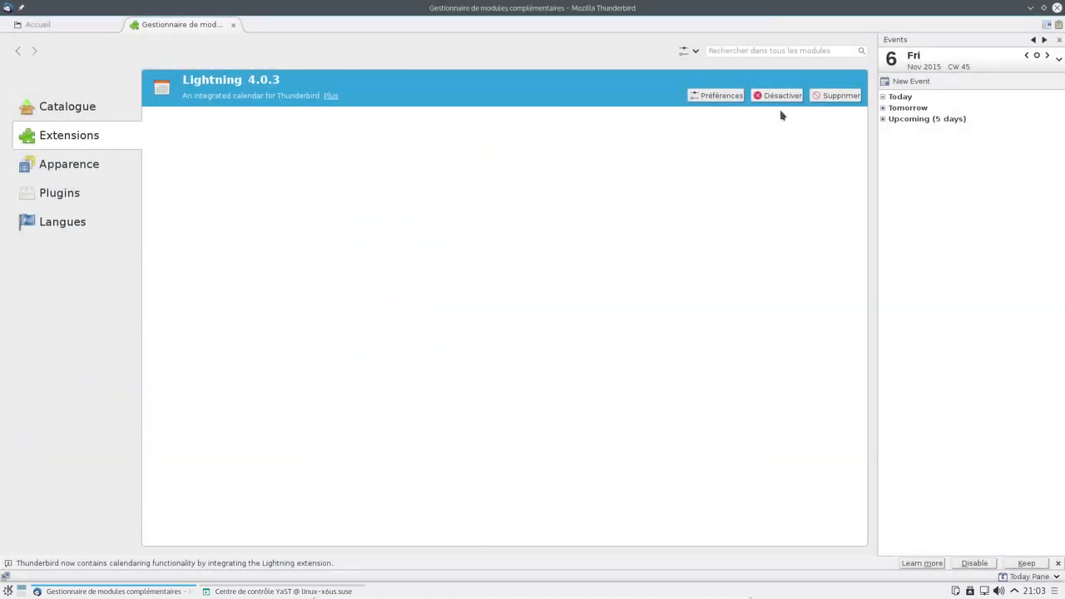
- Uninstall Lightning, re-add it from the catalogue, and restart Thunderbird, postponing account setup
{"action": "left_click", "coordinate": [856, 98]}
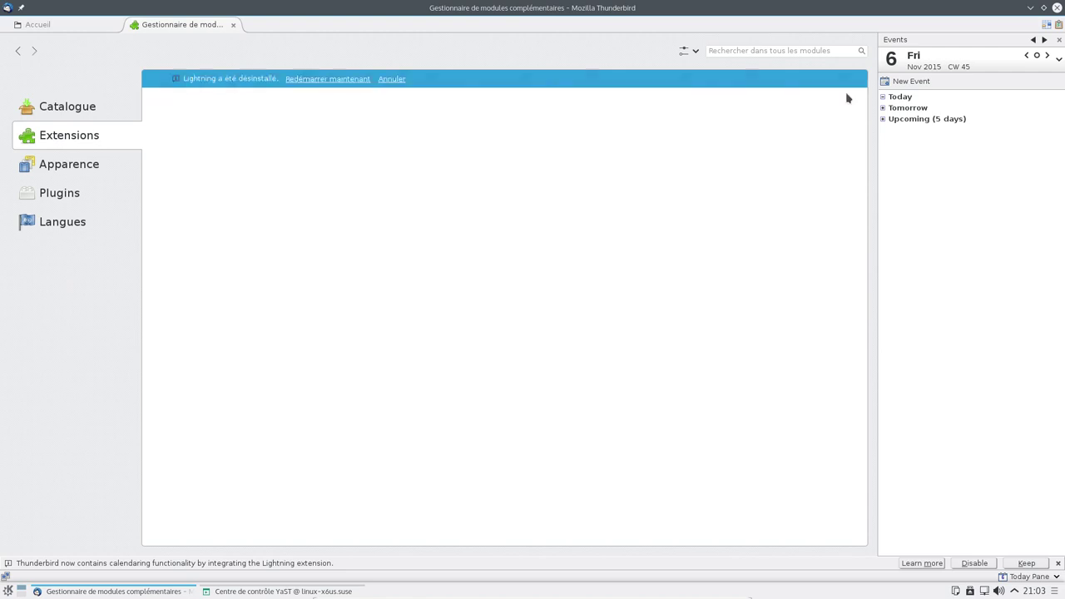
{"action": "left_click", "coordinate": [77, 103]}
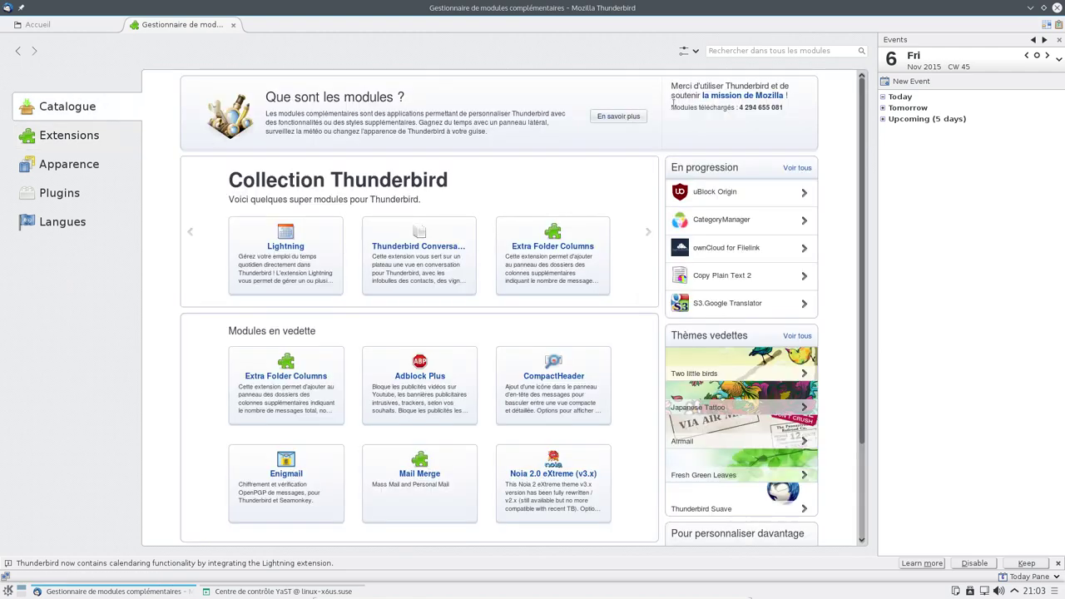
{"action": "left_click", "coordinate": [331, 257]}
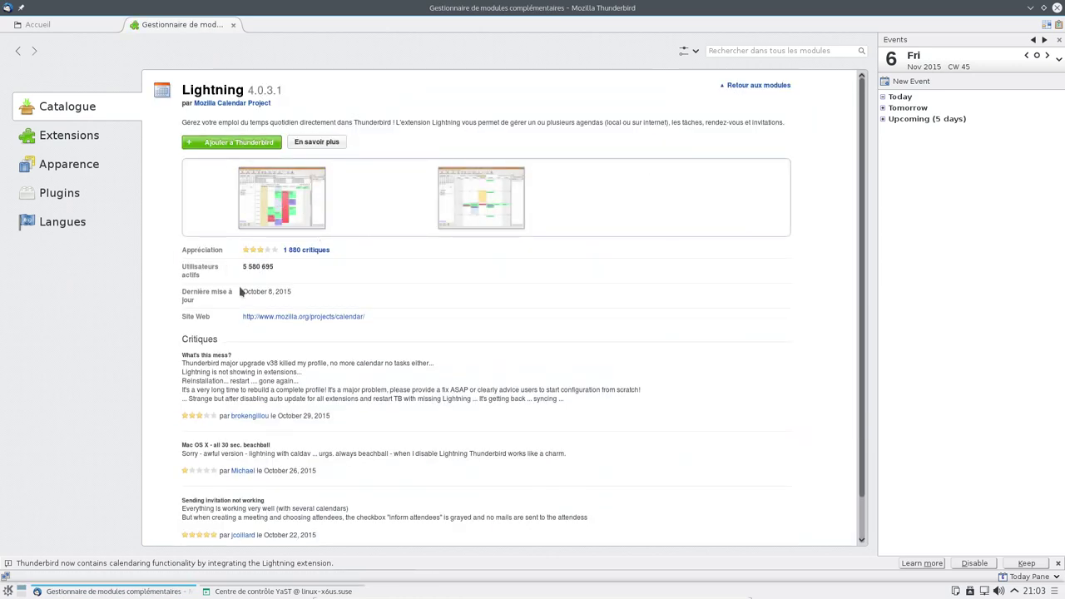
{"action": "left_click", "coordinate": [212, 144]}
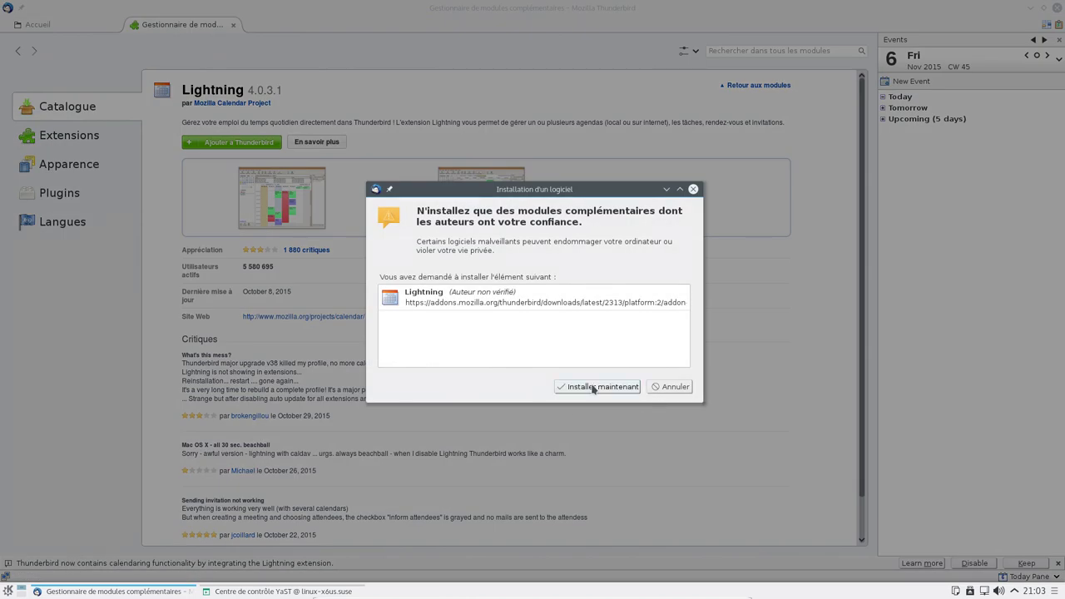
{"action": "left_click", "coordinate": [599, 386]}
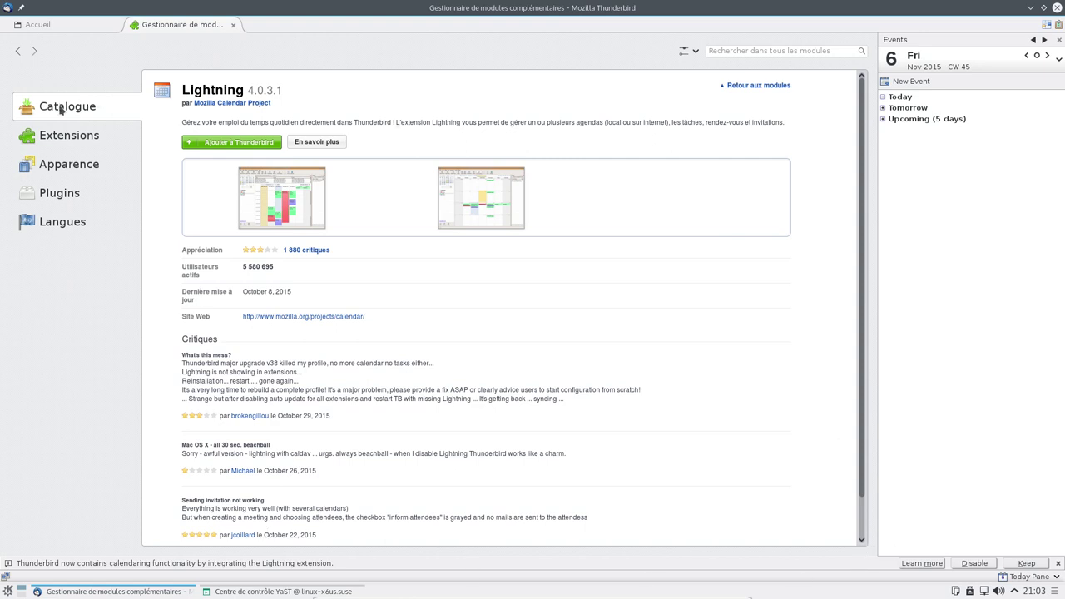
{"action": "left_click", "coordinate": [60, 138]}
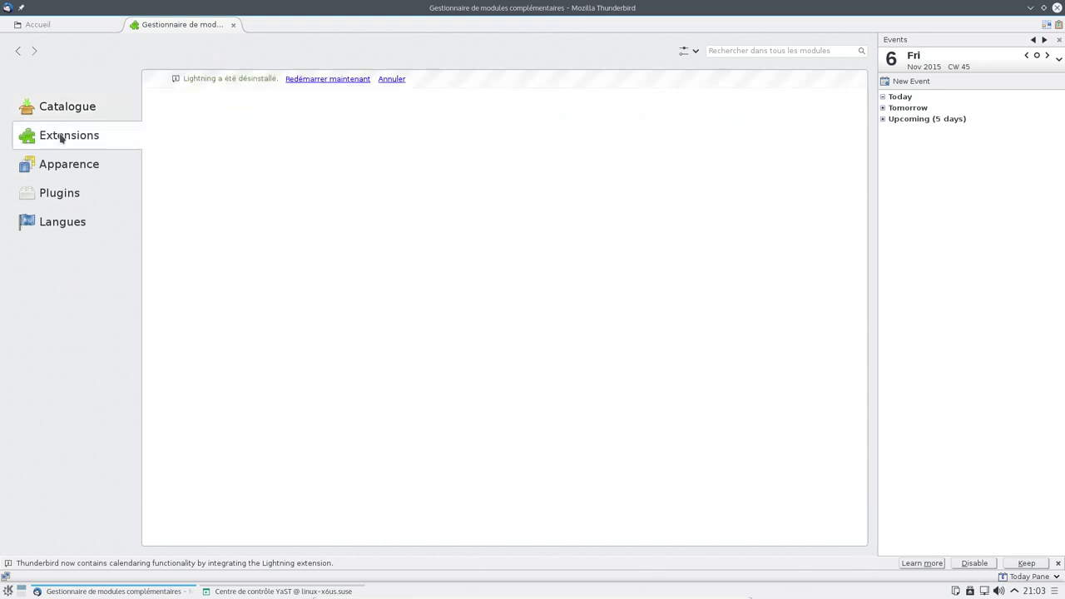
{"action": "left_click", "coordinate": [333, 79]}
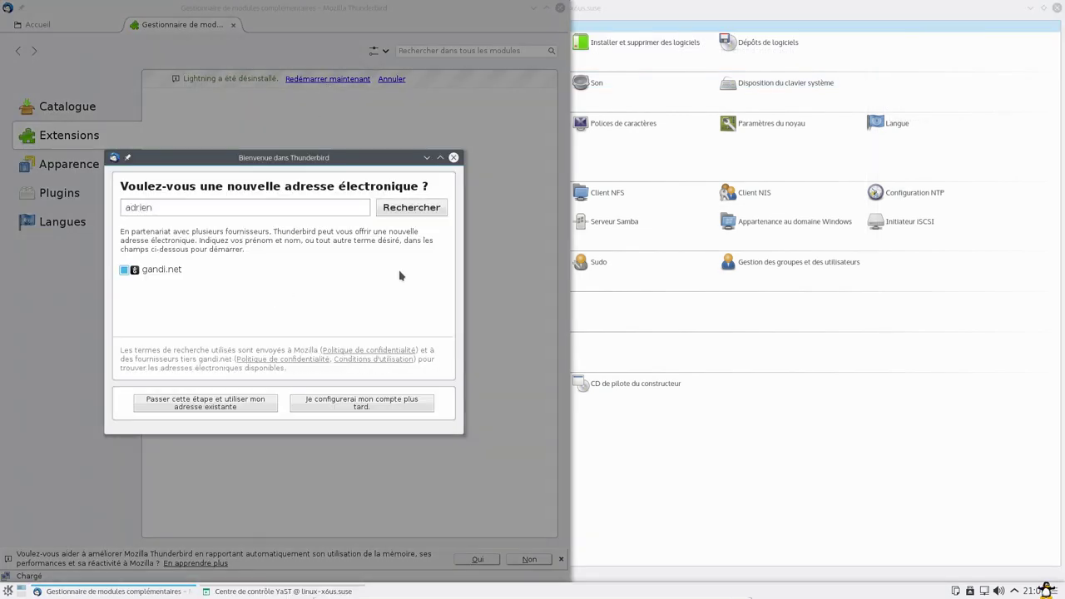
{"action": "left_click", "coordinate": [403, 407]}
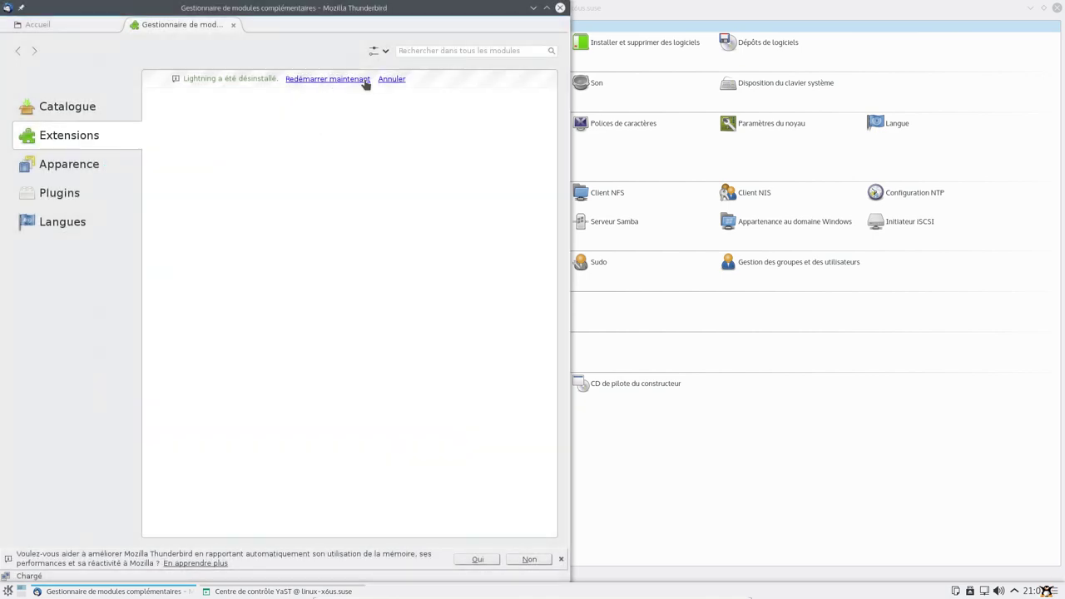
- Maximize Thunderbird and enable the Barre de menus from the toolbar context menu
{"action": "left_click", "coordinate": [82, 121]}
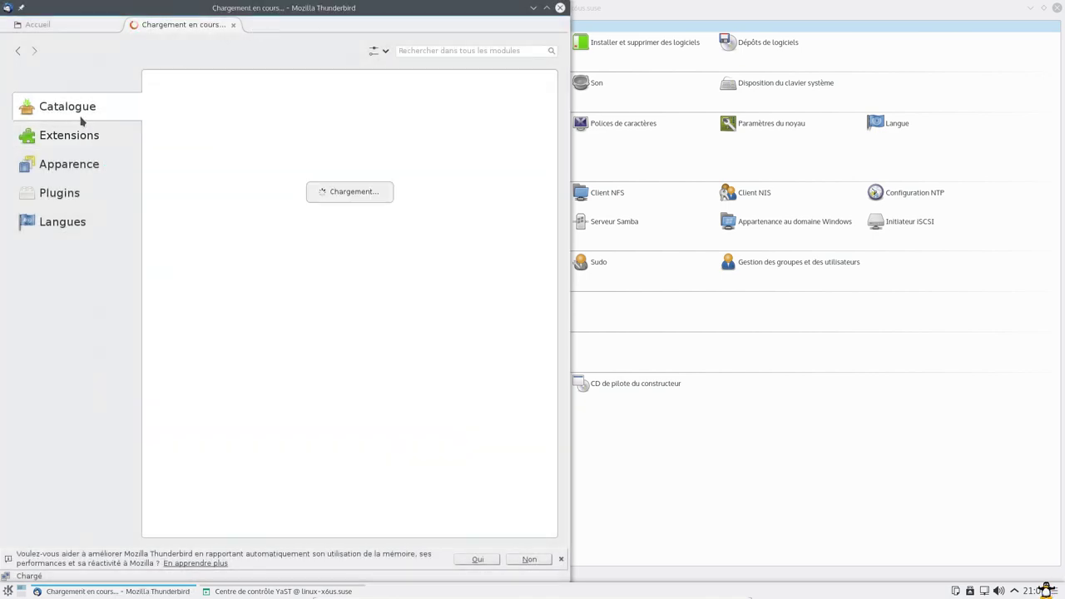
{"action": "double_click", "coordinate": [408, 7]}
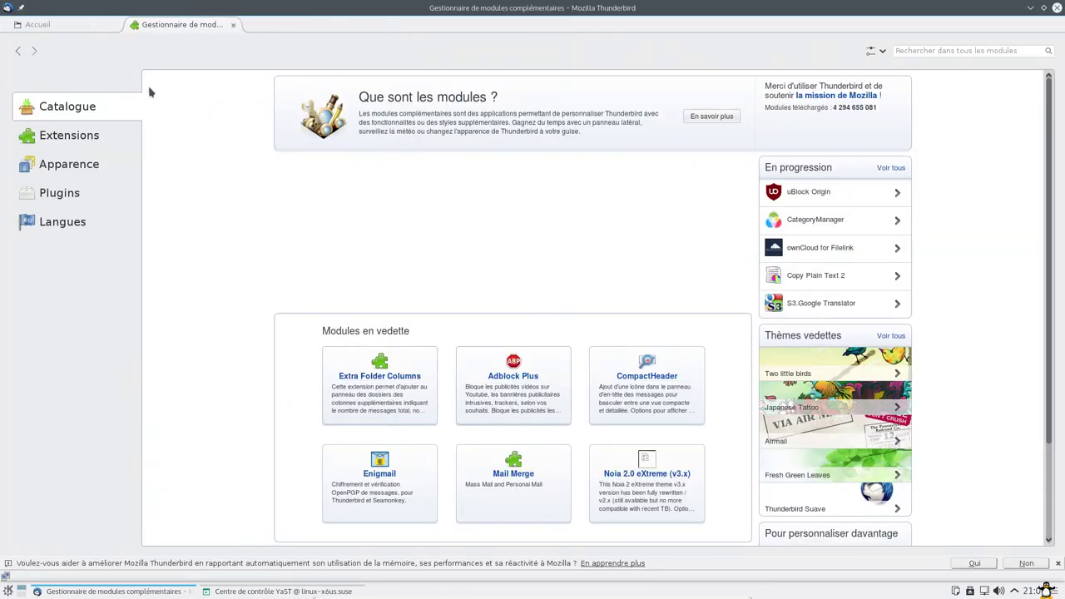
{"action": "left_click", "coordinate": [42, 140]}
{"action": "left_click", "coordinate": [65, 27]}
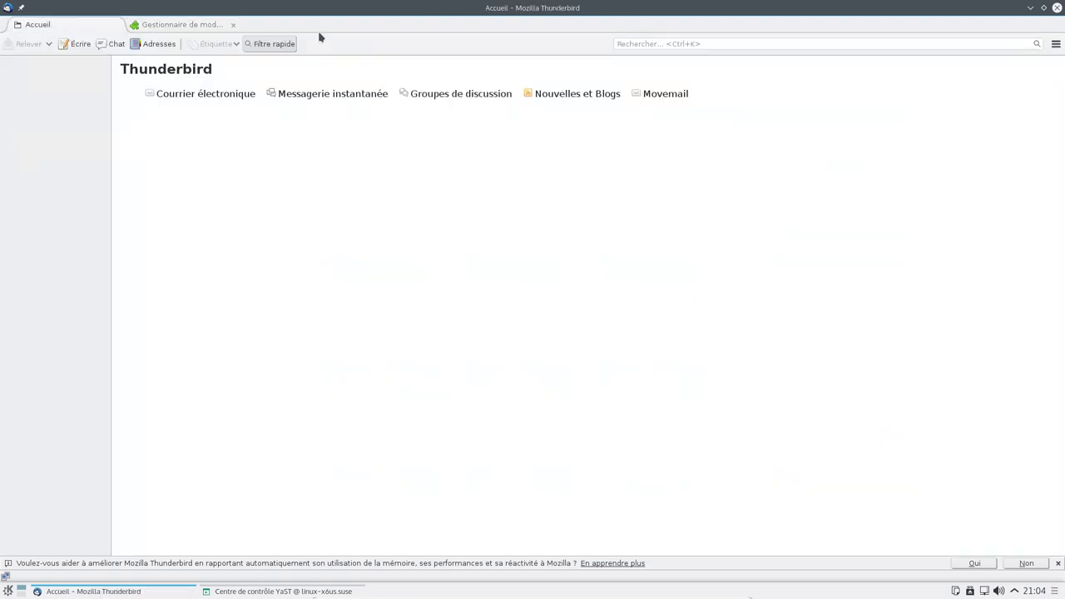
{"action": "right_click", "coordinate": [409, 33]}
{"action": "left_click", "coordinate": [436, 36]}
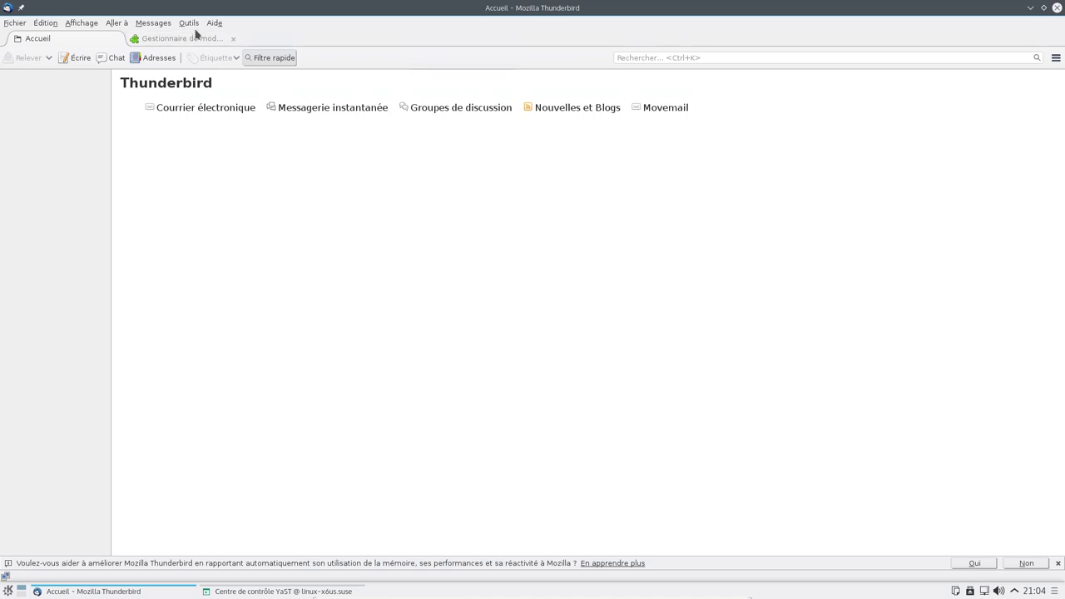
- Open the Lightning catalogue page, cancel its installation, check extensions, and close the add-ons manager
{"action": "left_click", "coordinate": [184, 38]}
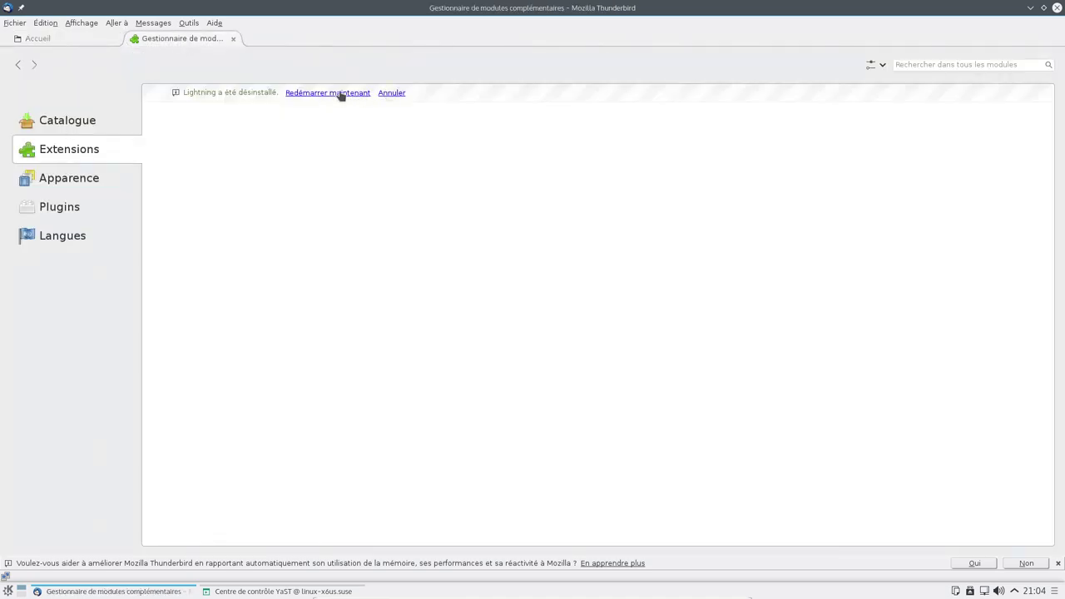
{"action": "left_click", "coordinate": [68, 125]}
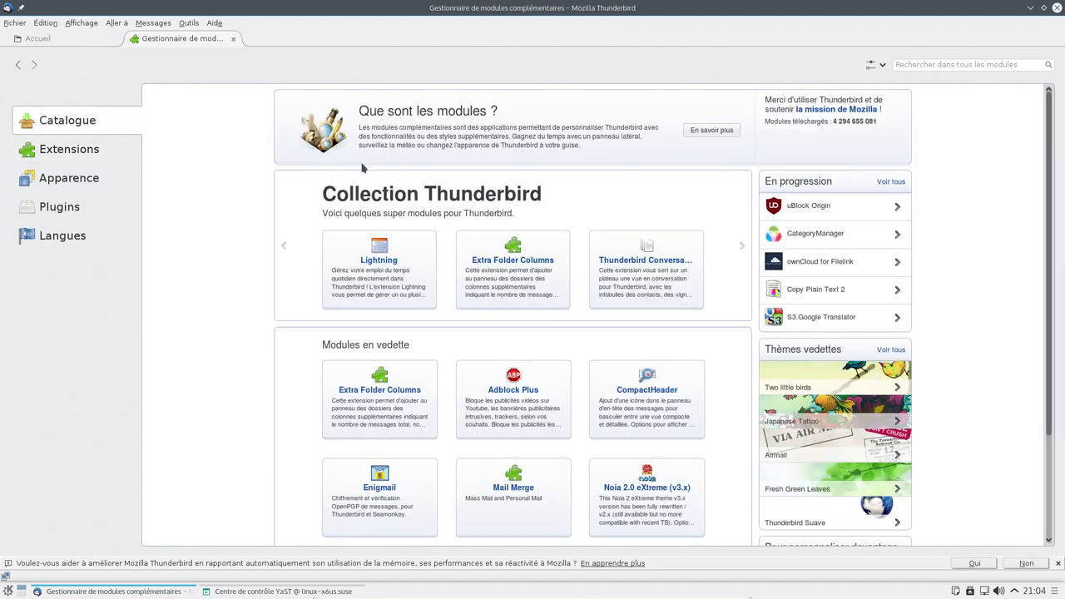
{"action": "left_click", "coordinate": [366, 269]}
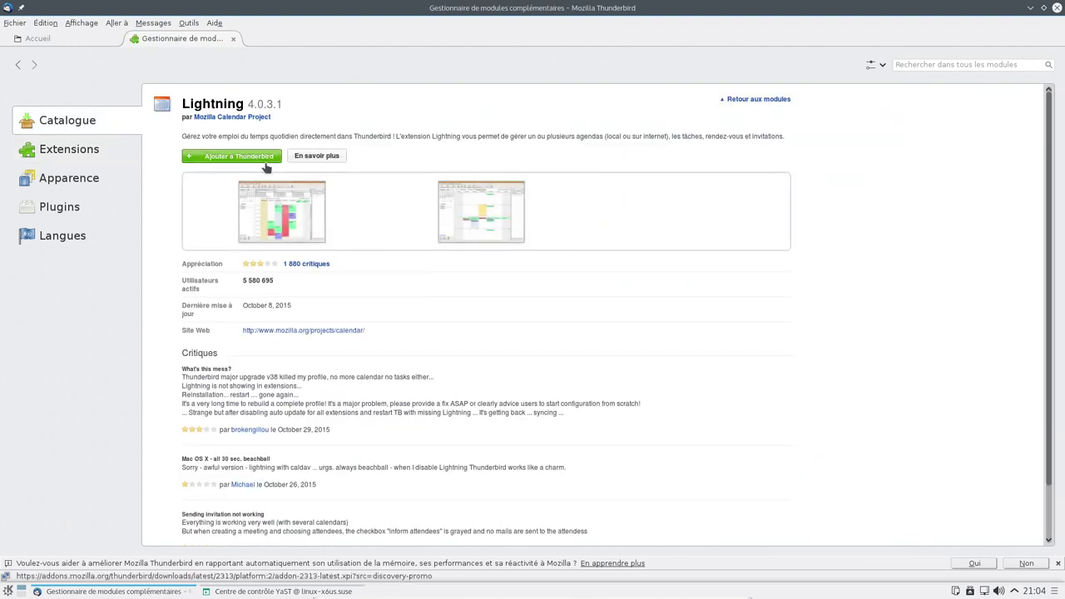
{"action": "left_click", "coordinate": [265, 165]}
{"action": "key", "text": "Escape"}
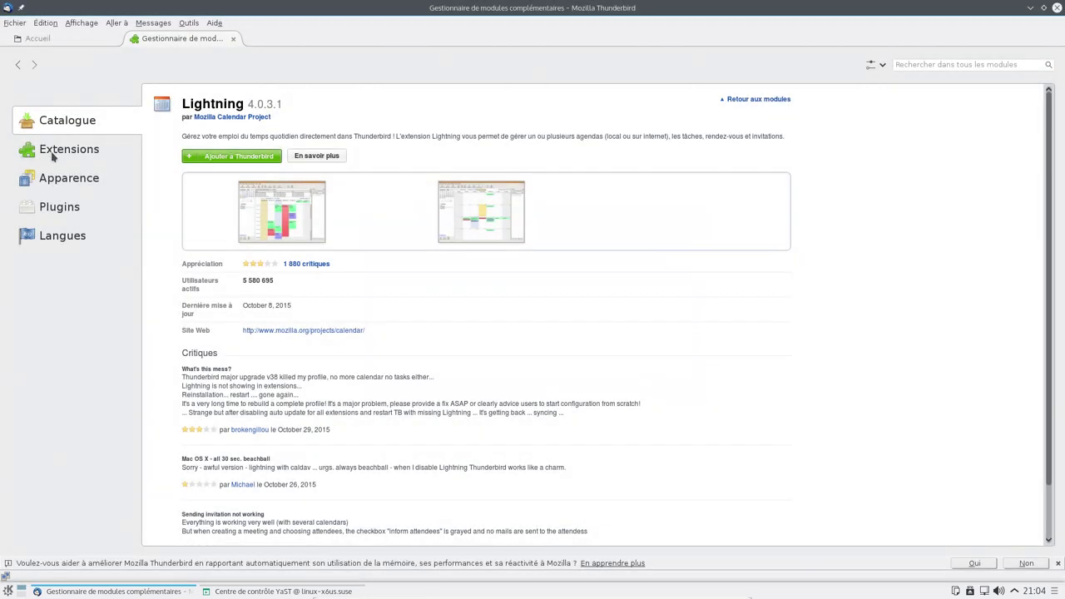
{"action": "left_click", "coordinate": [53, 155]}
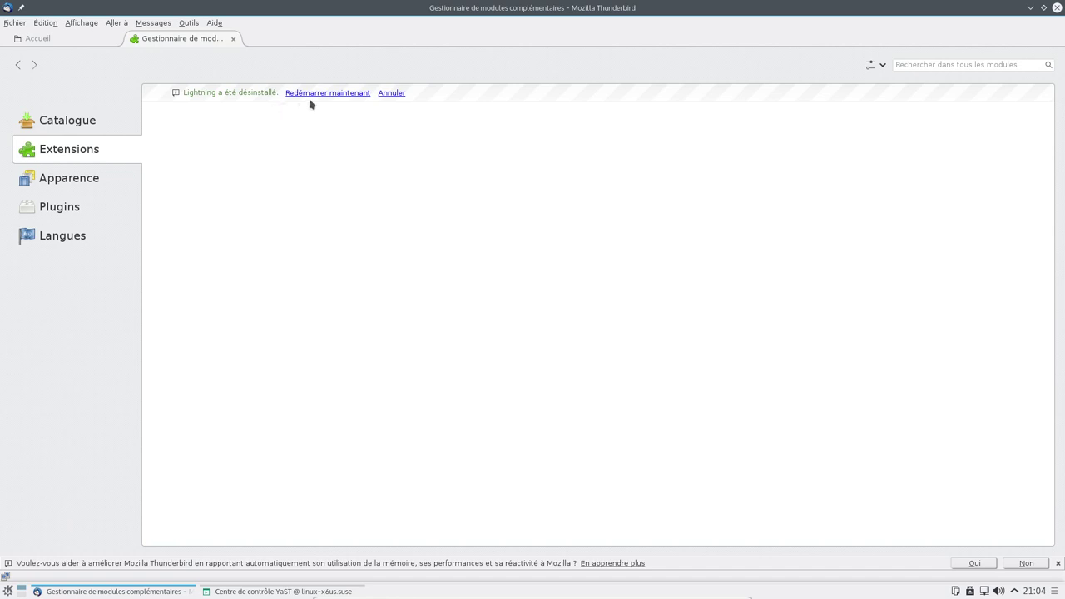
{"action": "left_click", "coordinate": [233, 39]}
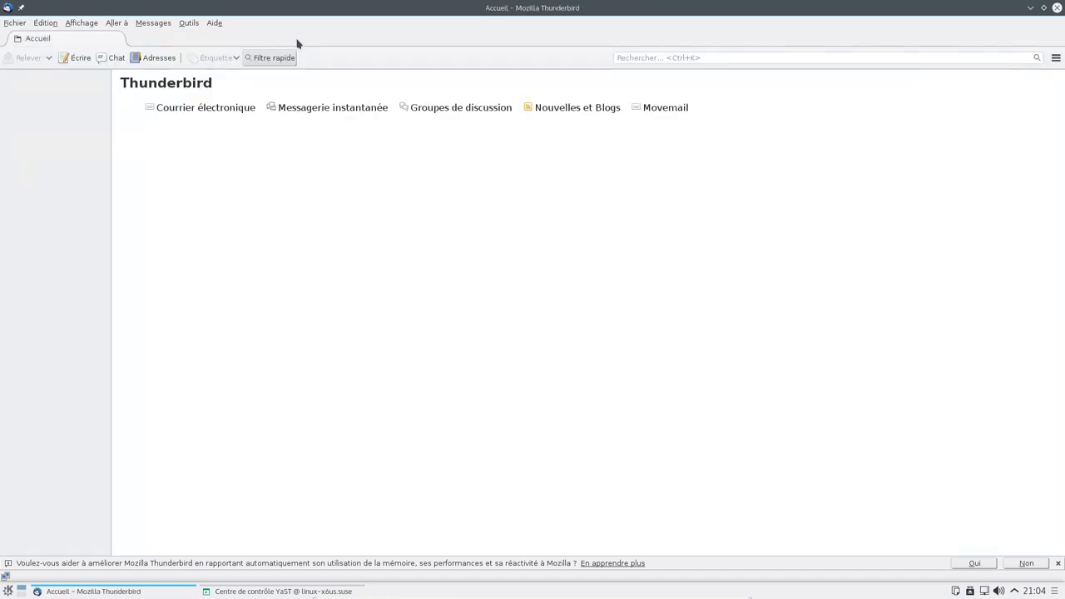
- Restart Thunderbird, skip the e-mail account setup, and open the add-ons manager from Outils
{"action": "left_click", "coordinate": [1057, 7]}
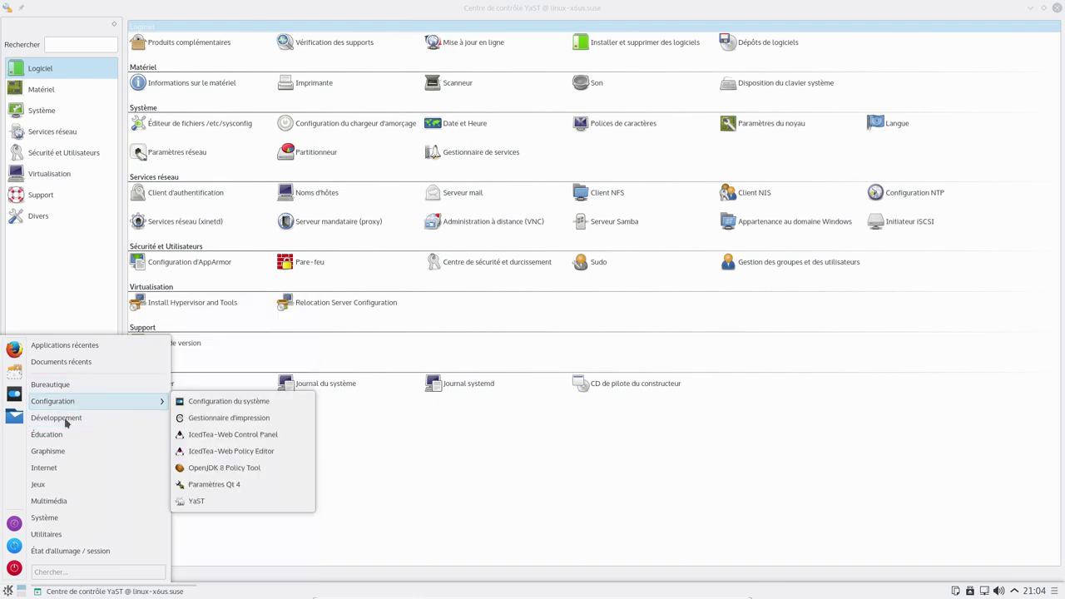
{"action": "mouse_move", "coordinate": [70, 475]}
{"action": "left_click", "coordinate": [214, 569]}
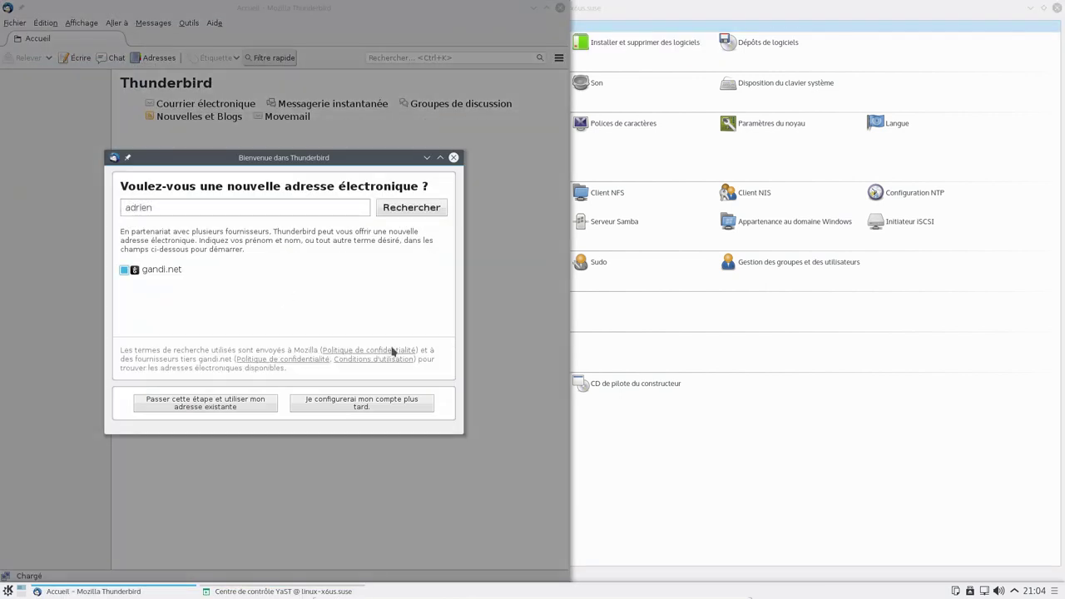
{"action": "left_click", "coordinate": [383, 407]}
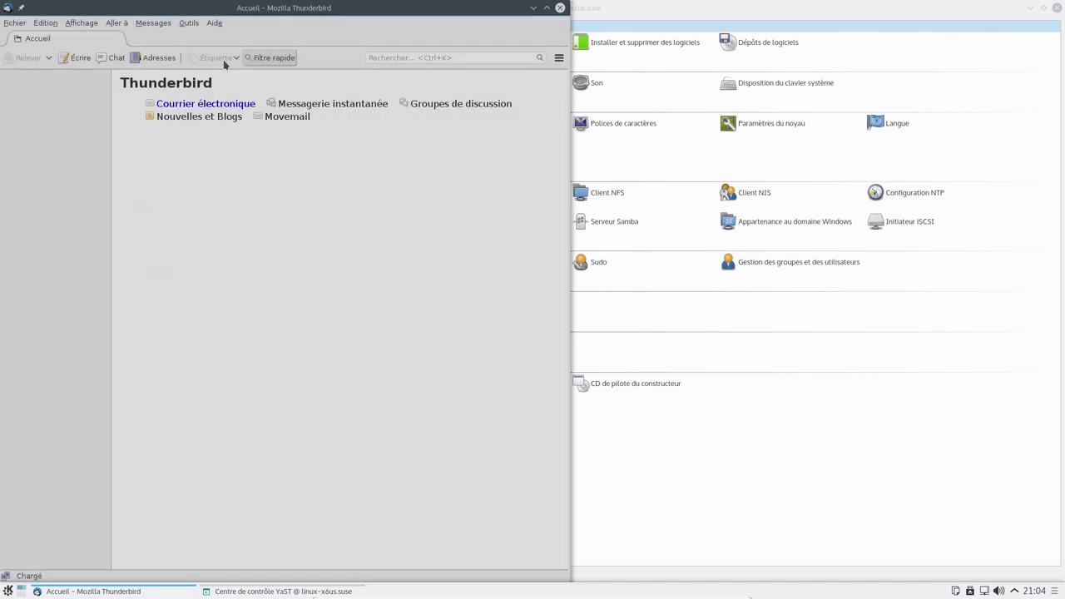
{"action": "left_click", "coordinate": [193, 25]}
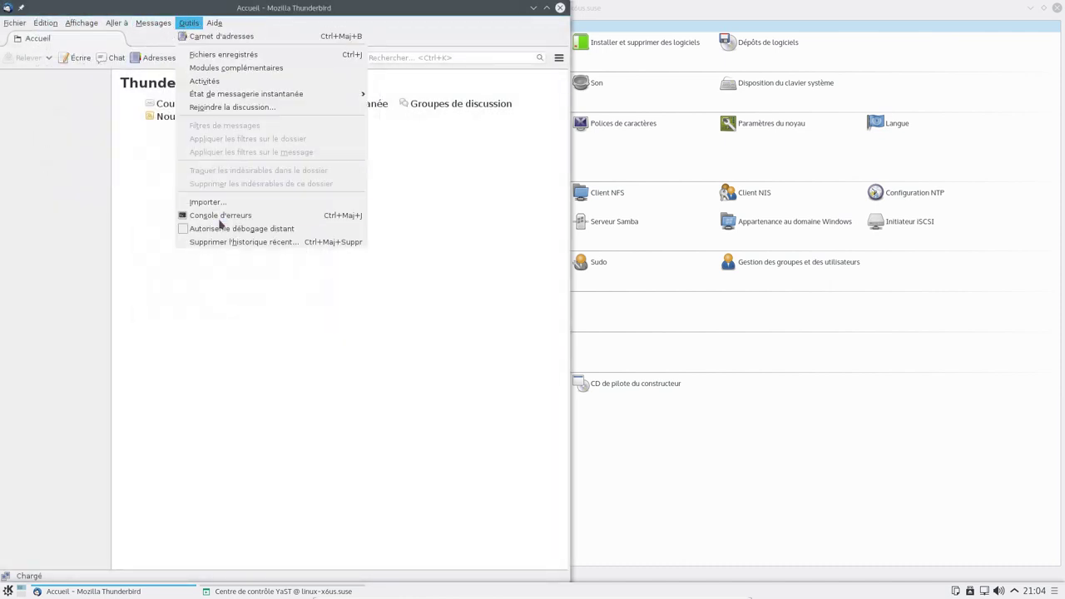
{"action": "left_click", "coordinate": [237, 70]}
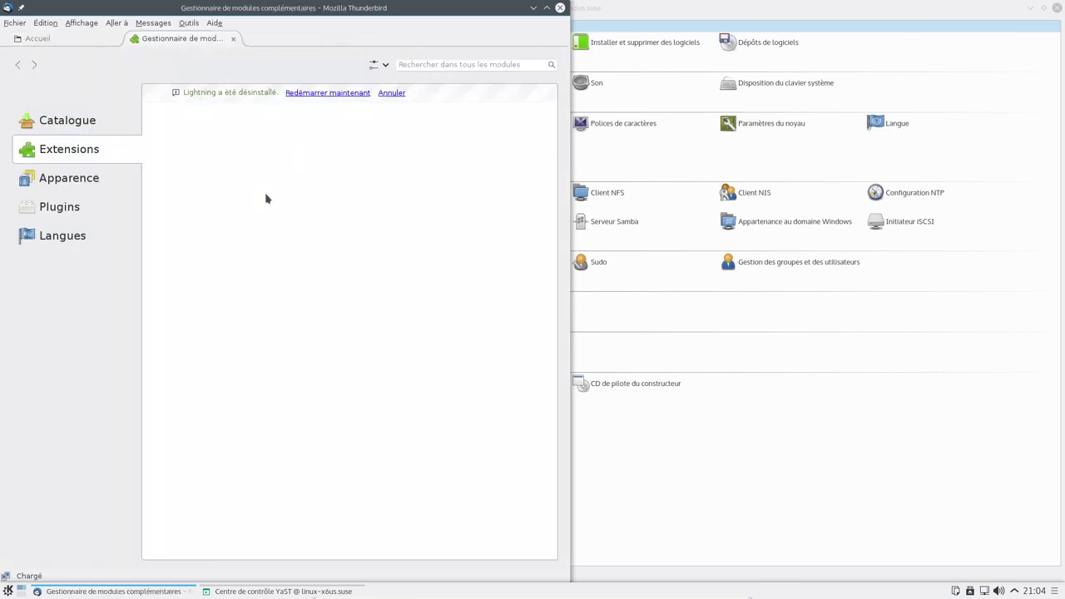
- Install the Lightning calendar add-on from the add-on catalogue with Installer maintenant
{"action": "left_click", "coordinate": [310, 93]}
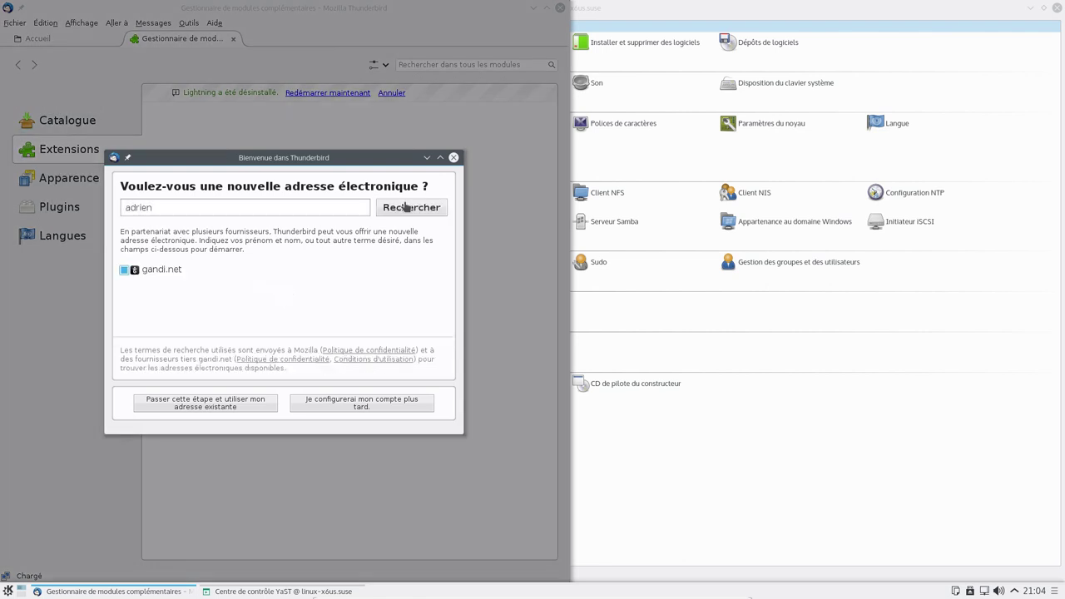
{"action": "left_click", "coordinate": [452, 157]}
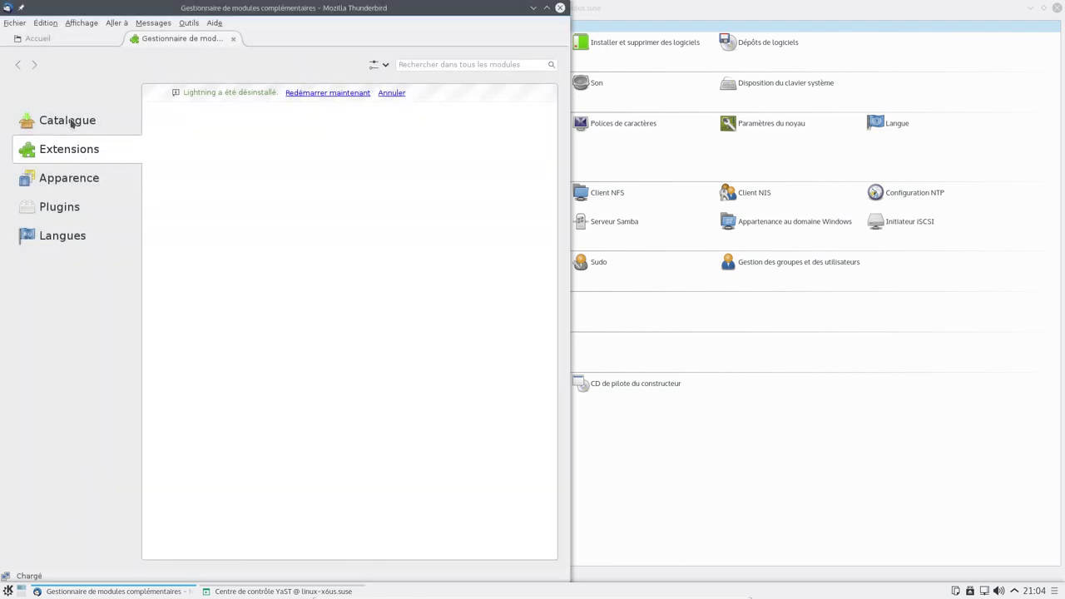
{"action": "left_click", "coordinate": [394, 95]}
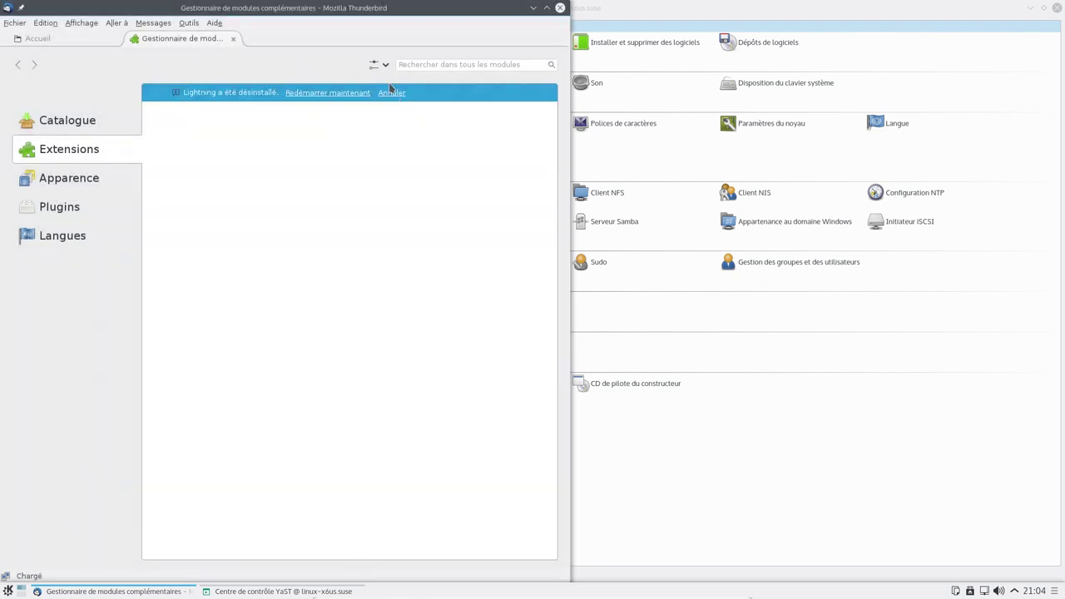
{"action": "left_click", "coordinate": [81, 121]}
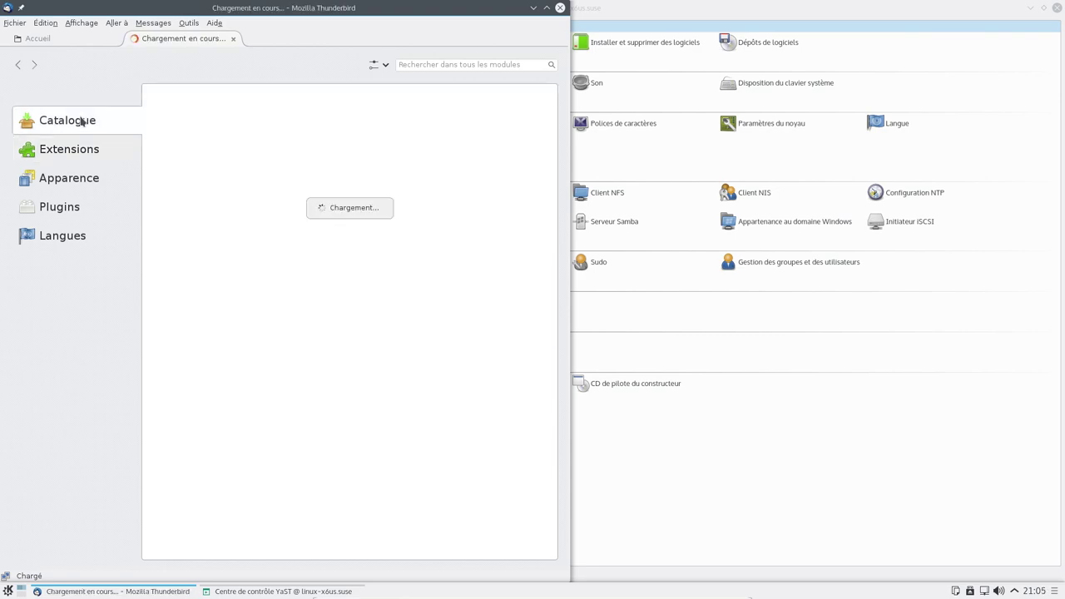
{"action": "left_click", "coordinate": [547, 8]}
{"action": "left_click", "coordinate": [385, 258]}
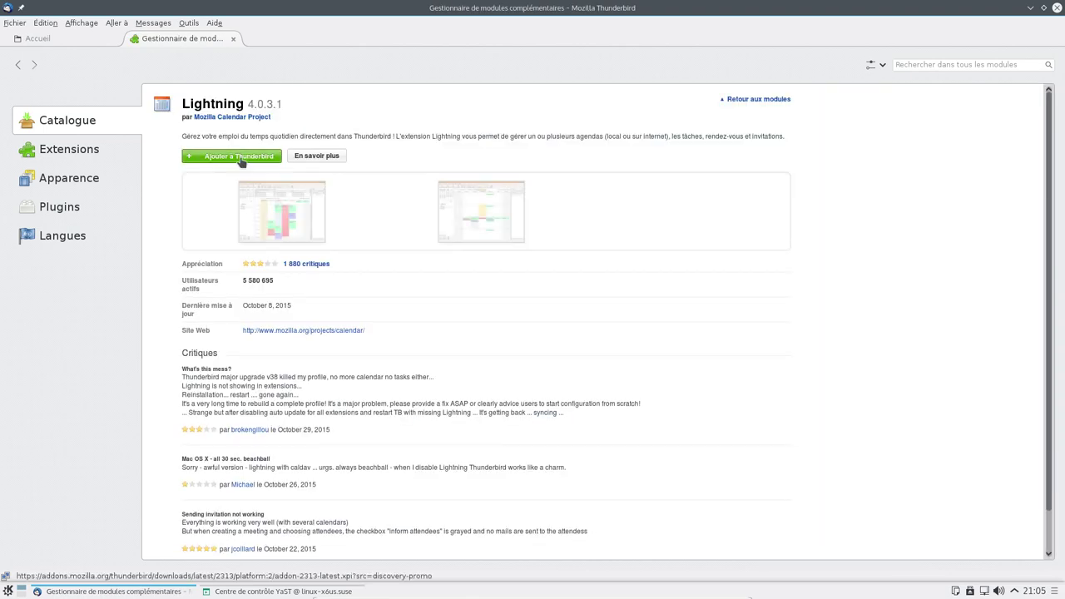
{"action": "left_click", "coordinate": [231, 156]}
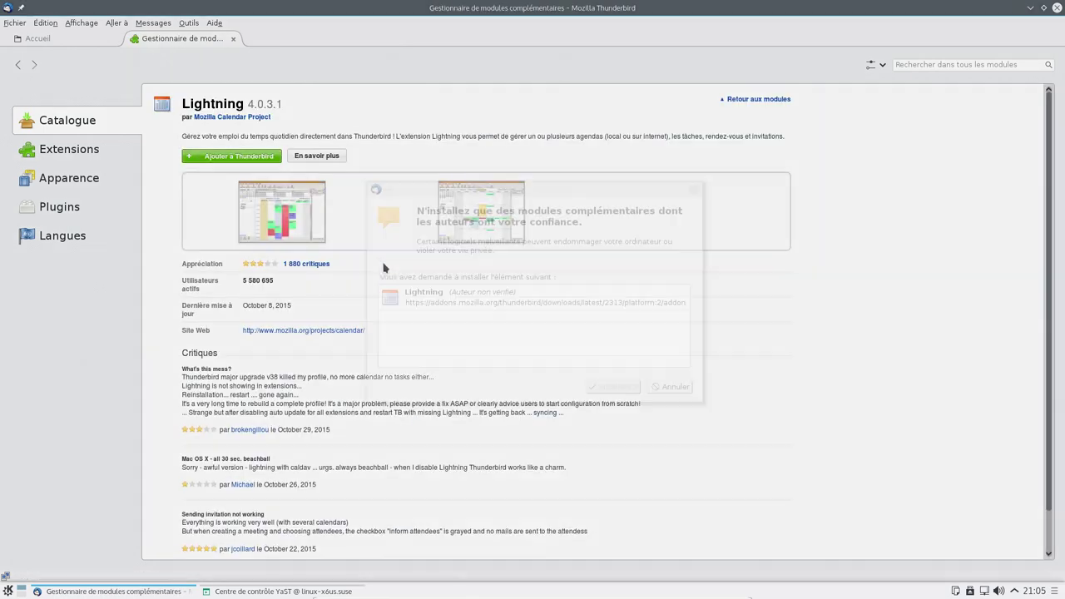
{"action": "left_click", "coordinate": [597, 386]}
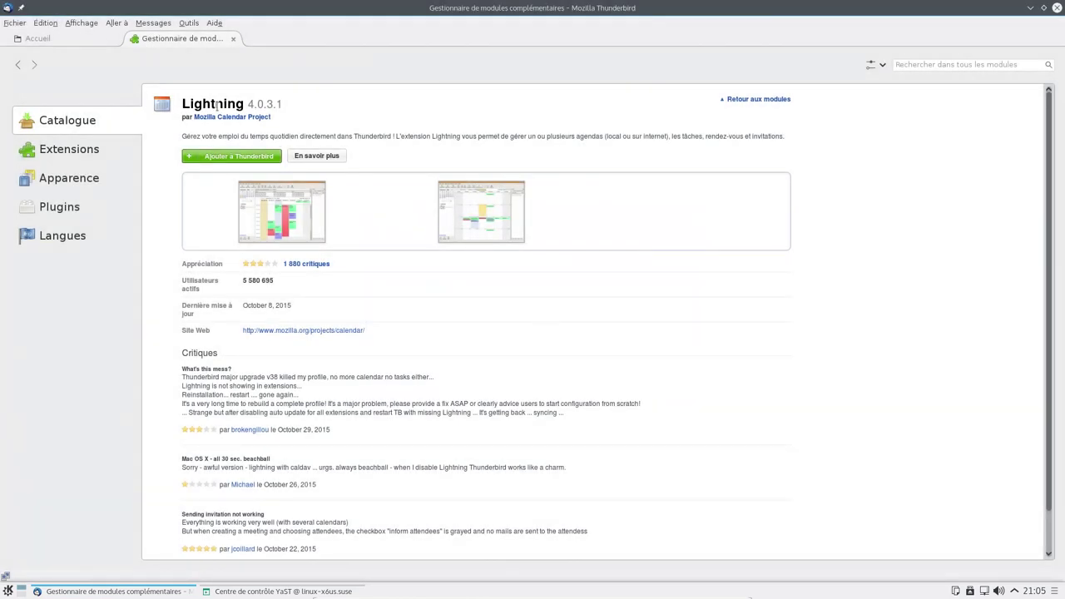
- Review the installed extensions and language packs, then close the add-ons manager and quit Thunderbird
{"action": "left_click", "coordinate": [71, 44]}
{"action": "left_click", "coordinate": [179, 39]}
{"action": "left_click", "coordinate": [45, 149]}
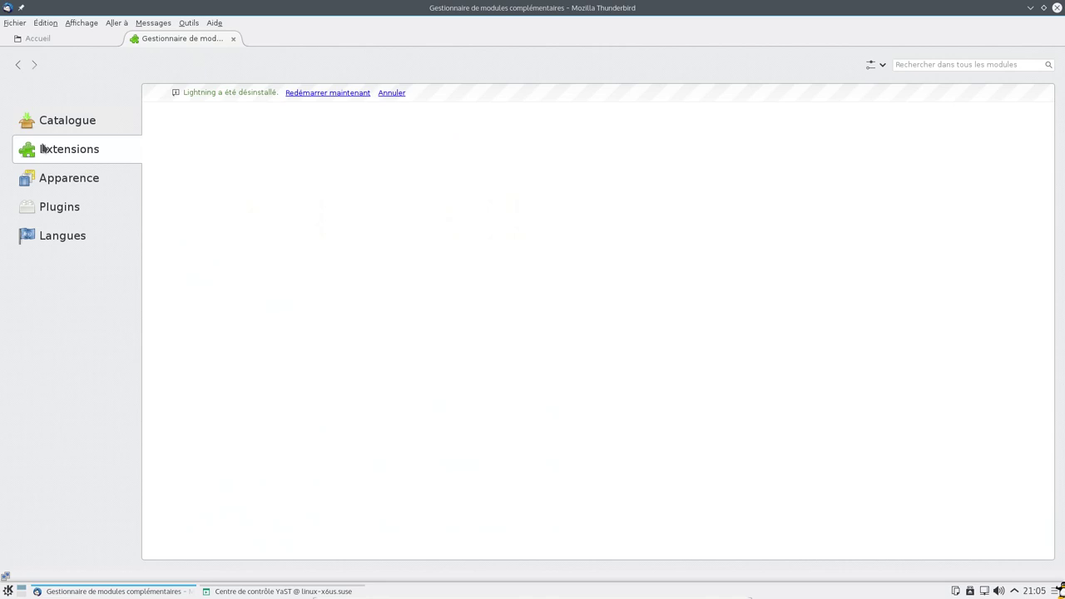
{"action": "left_click", "coordinate": [62, 233]}
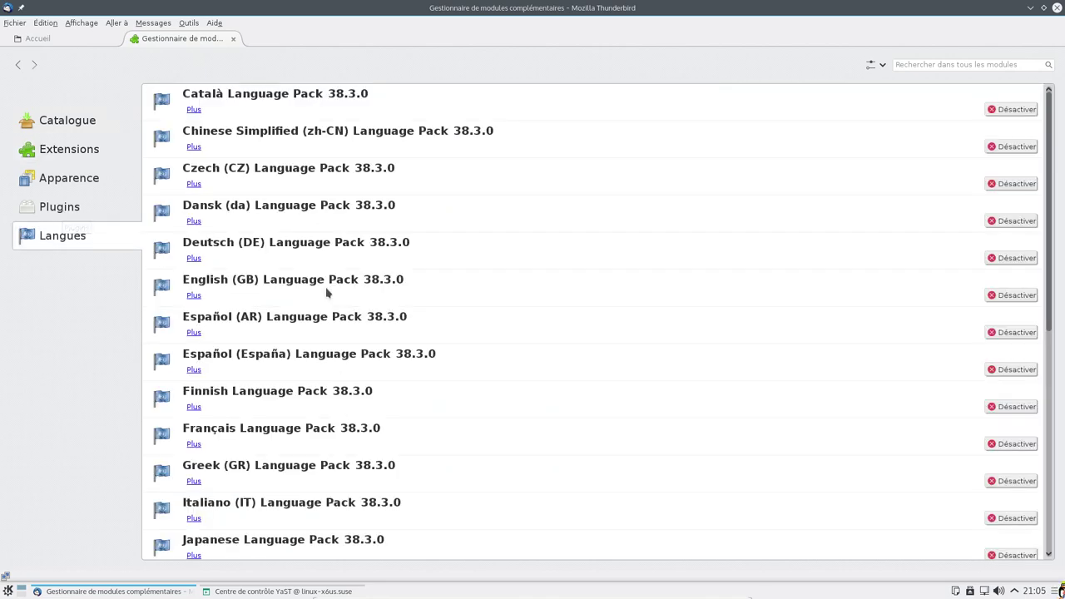
{"action": "left_click", "coordinate": [96, 120]}
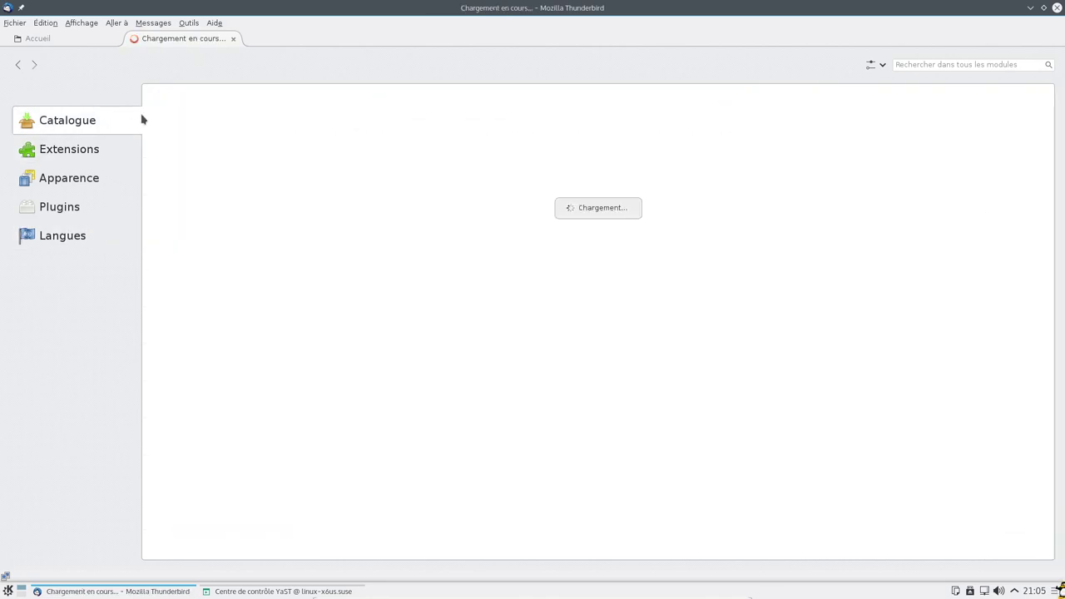
{"action": "left_click", "coordinate": [64, 150]}
{"action": "left_click", "coordinate": [234, 38]}
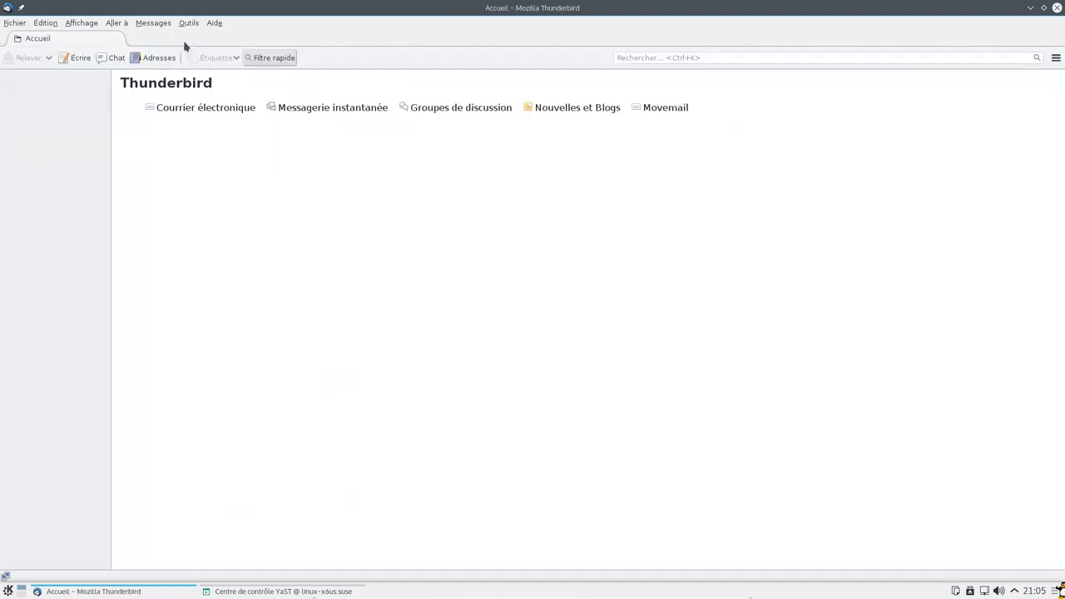
{"action": "left_click", "coordinate": [1056, 8]}
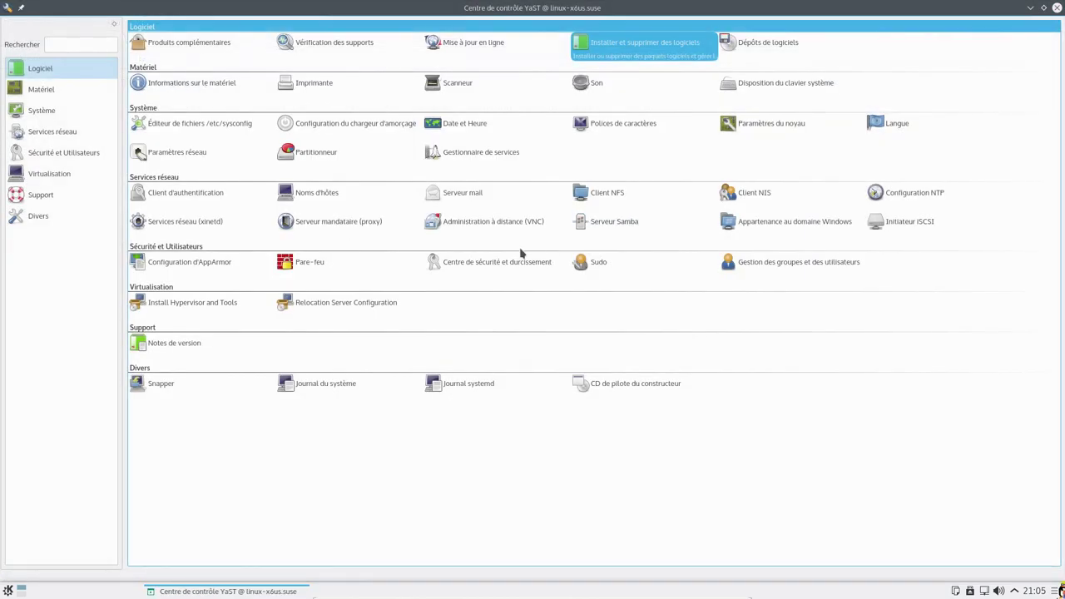
- Launch Online Update and check the software updates status in the notifications panel
{"action": "left_click", "coordinate": [523, 44]}
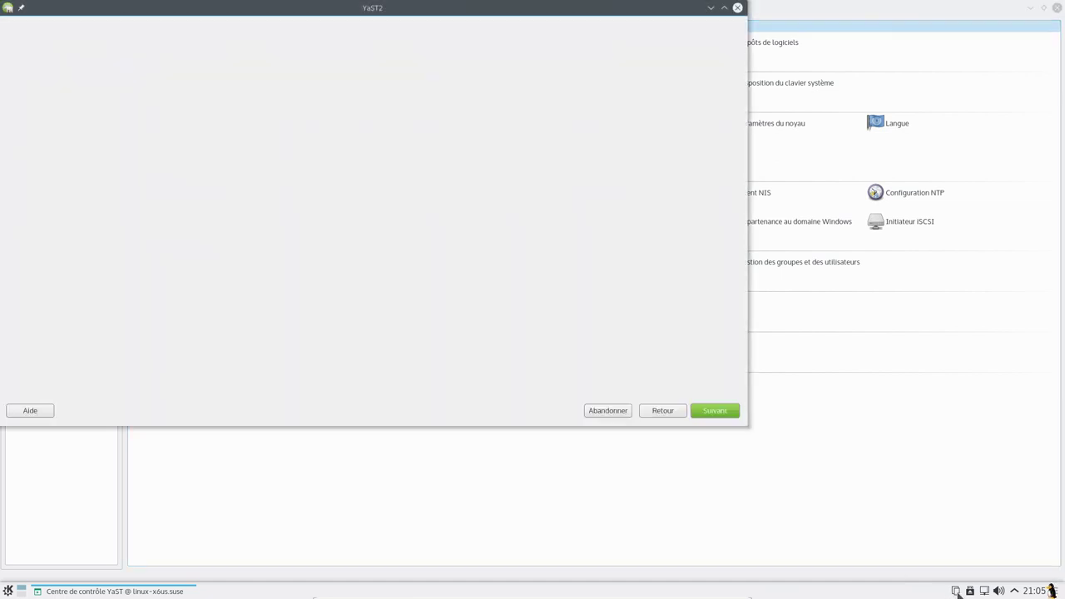
{"action": "left_click", "coordinate": [1015, 591]}
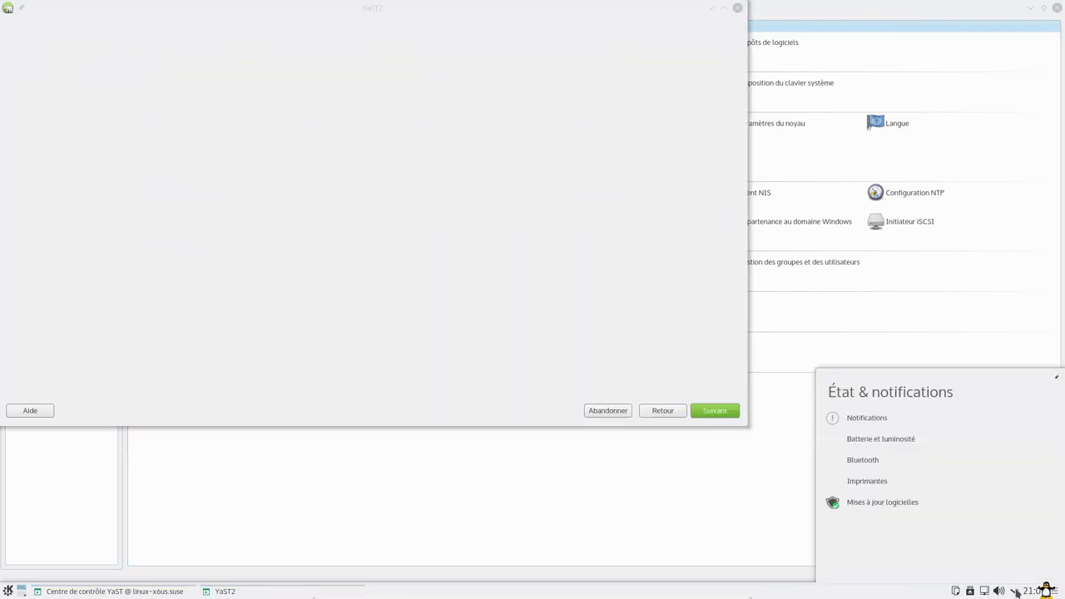
{"action": "left_click", "coordinate": [883, 503]}
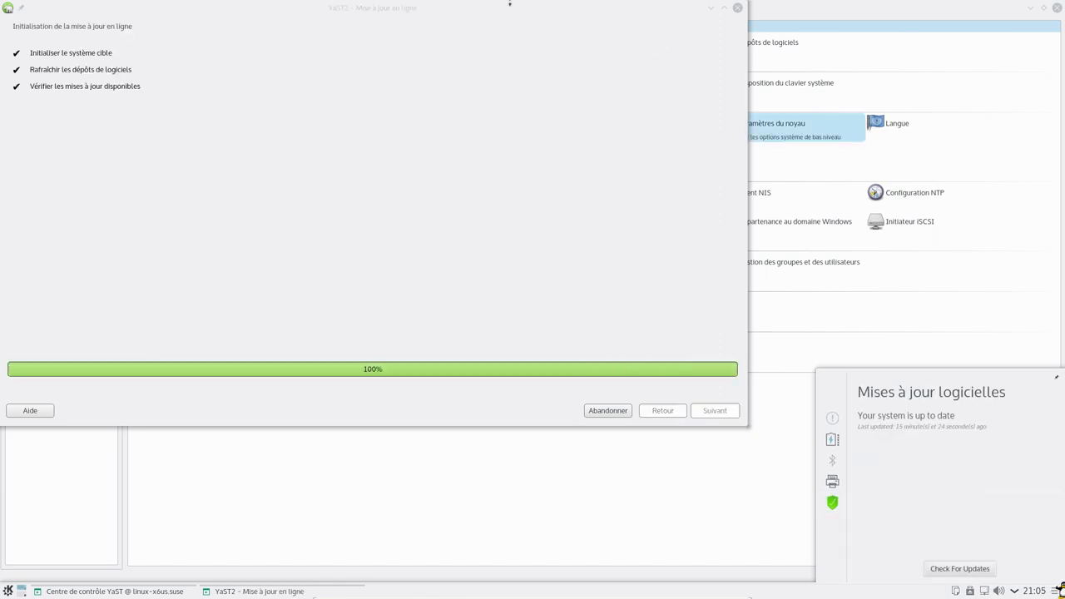
{"action": "left_click_drag", "start_coordinate": [159, 21], "coordinate": [249, 279]}
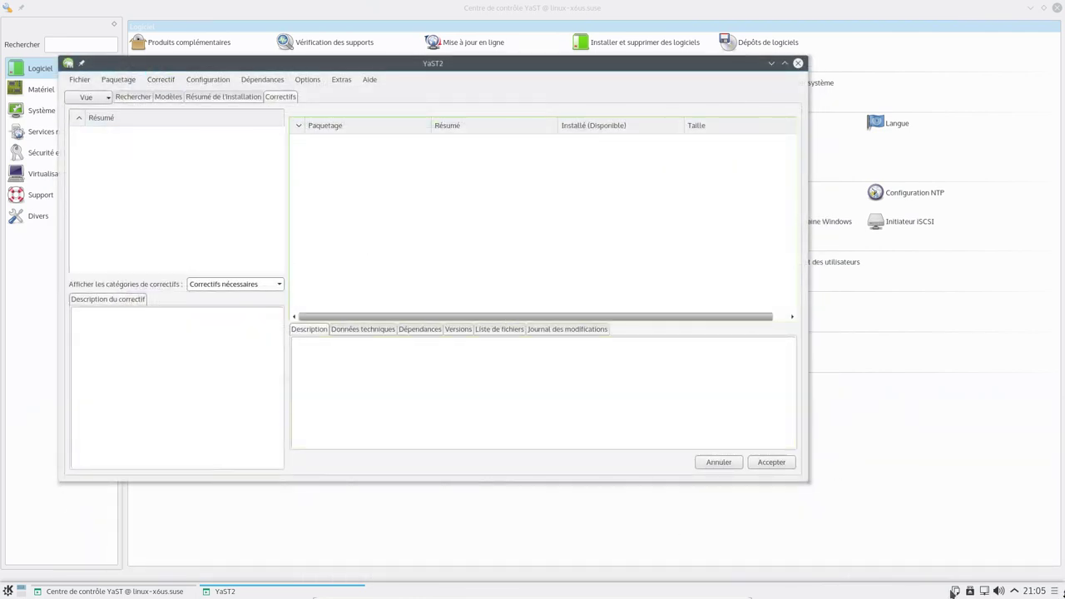
{"action": "left_click", "coordinate": [1014, 591]}
{"action": "left_click", "coordinate": [907, 504]}
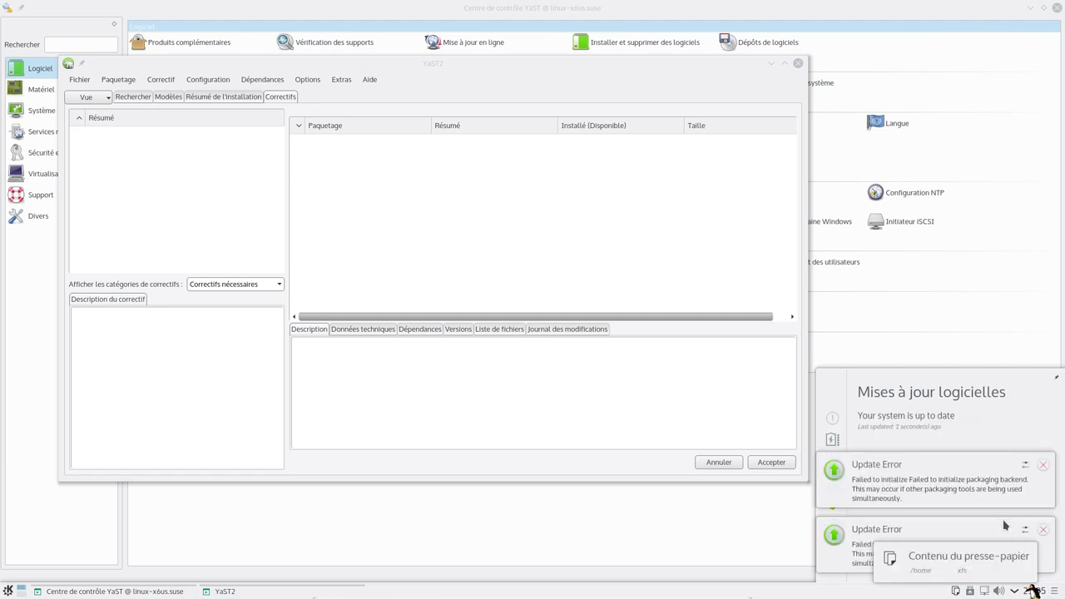
- Dismiss both Update Error notices, close the patch manager, re-check for updates, and start Online Update
{"action": "left_click", "coordinate": [1044, 466]}
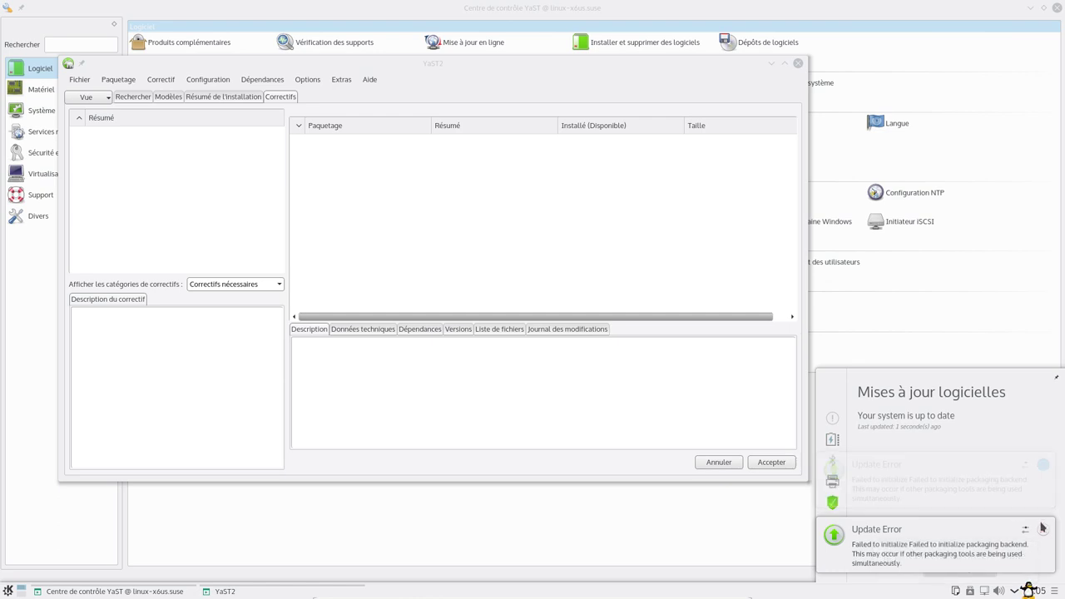
{"action": "left_click", "coordinate": [1042, 530]}
{"action": "left_click", "coordinate": [797, 63]}
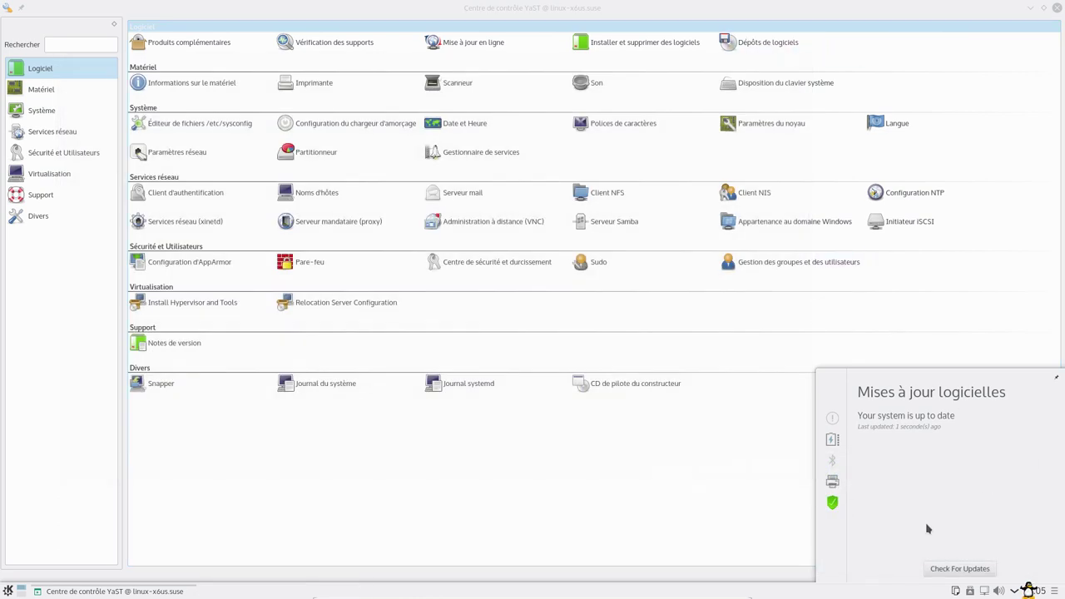
{"action": "left_click", "coordinate": [949, 569]}
{"action": "left_click", "coordinate": [1016, 592]}
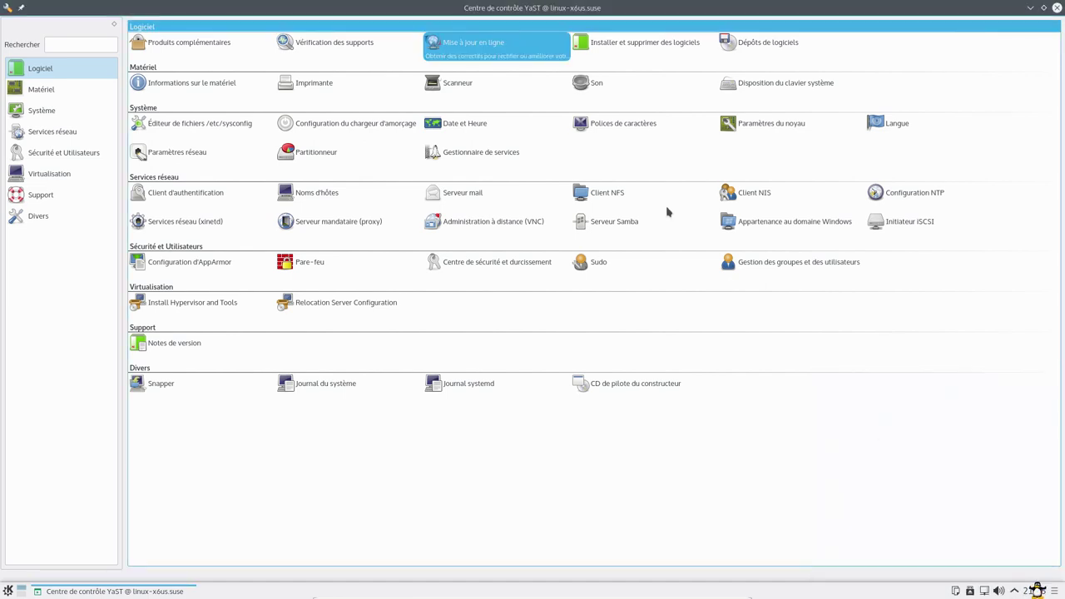
- Review the Online Update patch list and Vue options, cancel, and open Dépôts de logiciels centred
{"action": "left_click", "coordinate": [503, 43]}
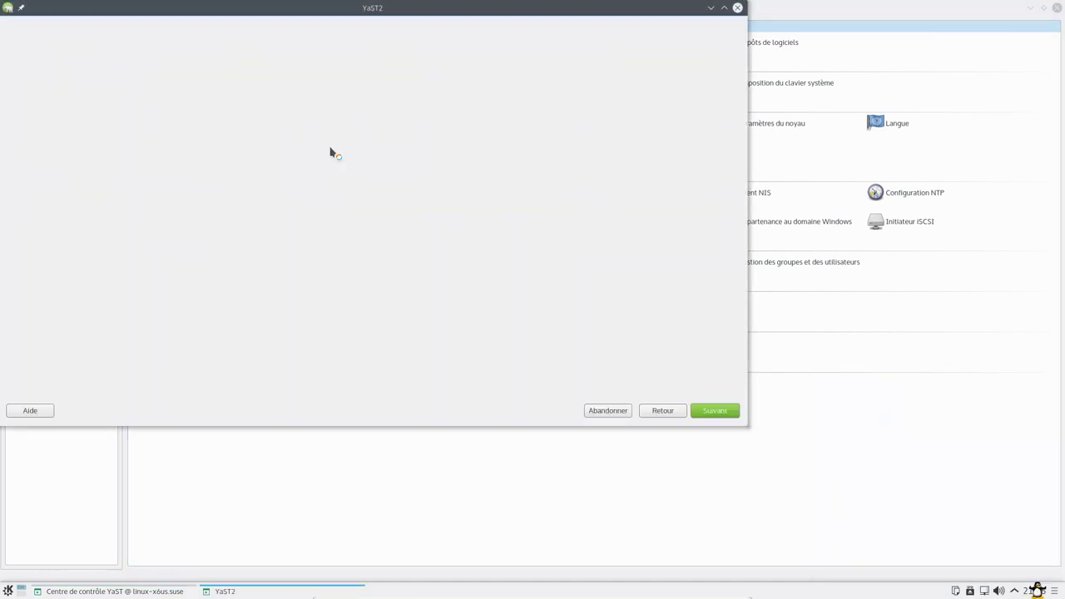
{"action": "left_click_drag", "start_coordinate": [345, 10], "coordinate": [443, 65]}
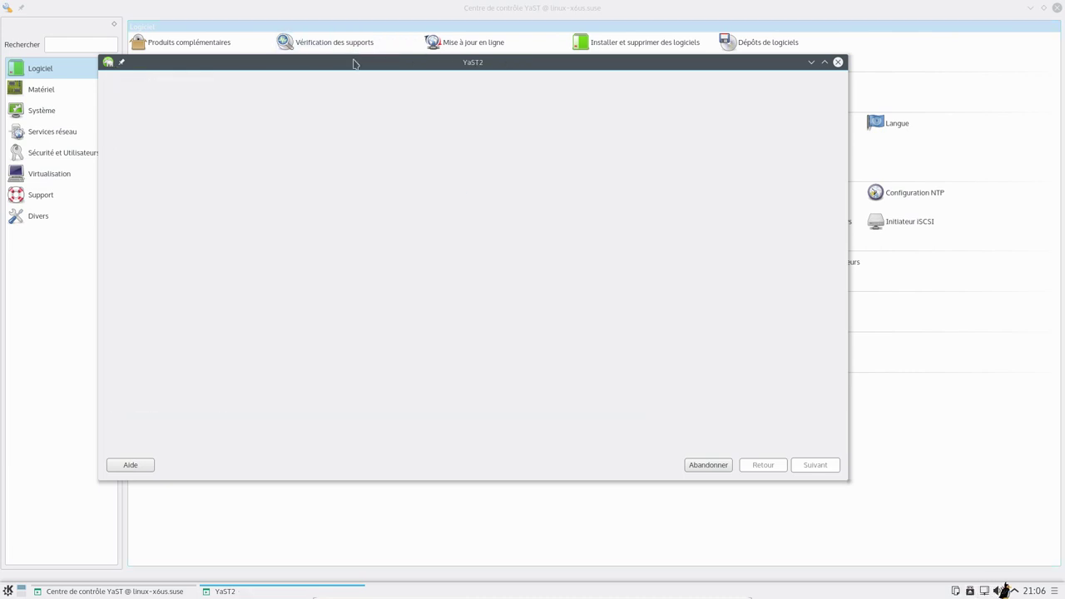
{"action": "left_click_drag", "start_coordinate": [352, 61], "coordinate": [390, 49]}
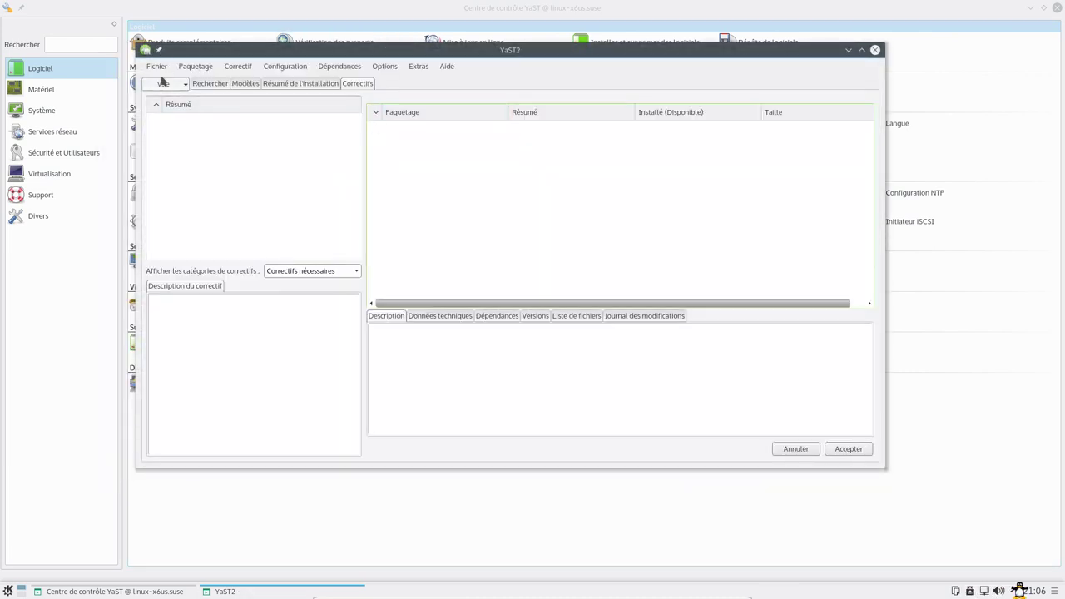
{"action": "left_click", "coordinate": [183, 86]}
{"action": "left_click", "coordinate": [182, 85]}
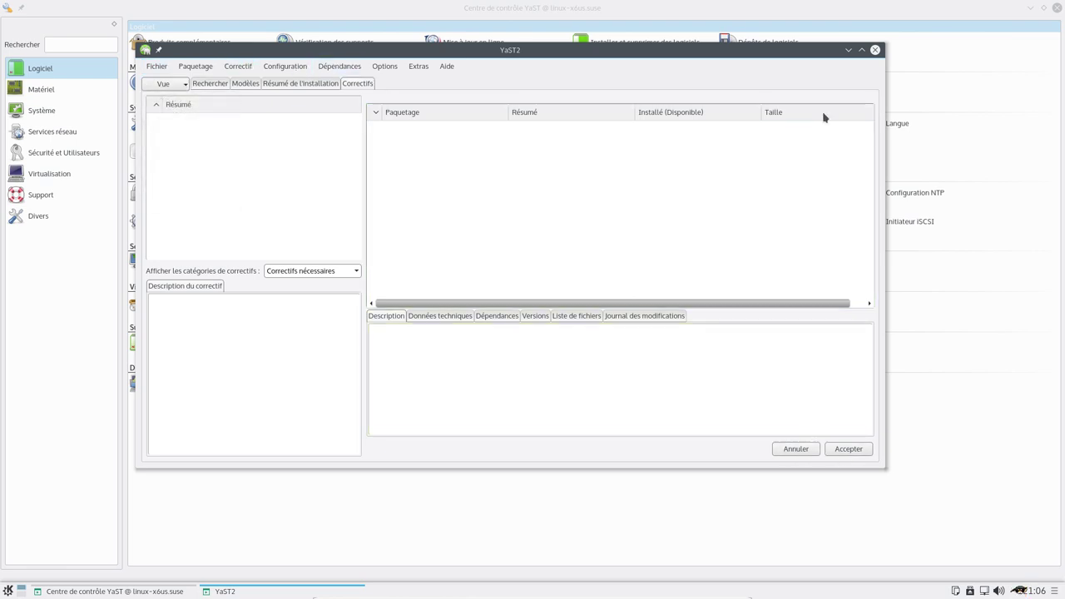
{"action": "left_click", "coordinate": [787, 52]}
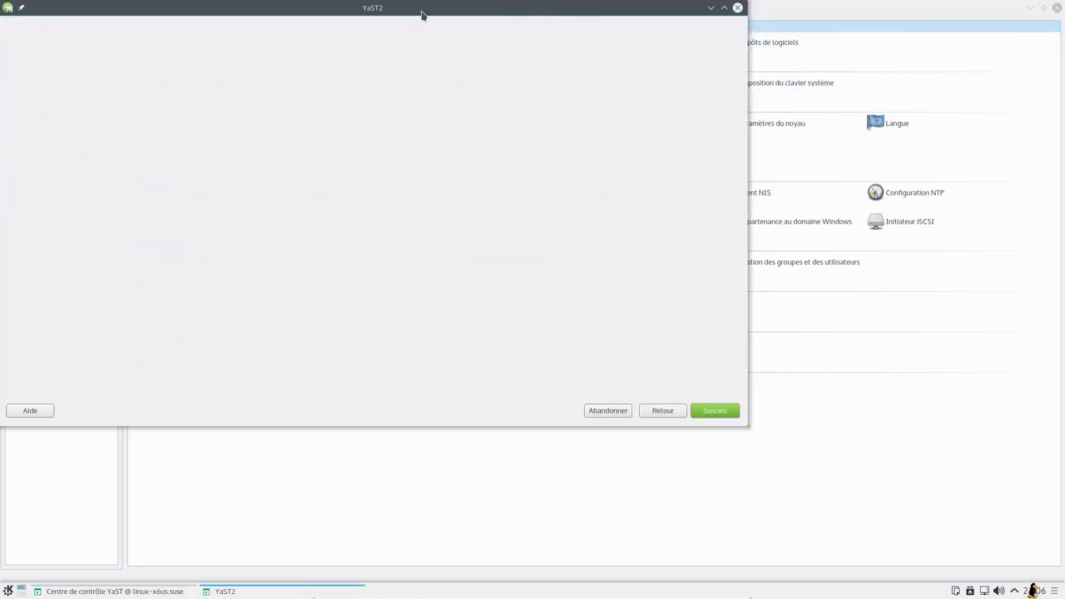
{"action": "left_click_drag", "start_coordinate": [423, 13], "coordinate": [590, 65]}
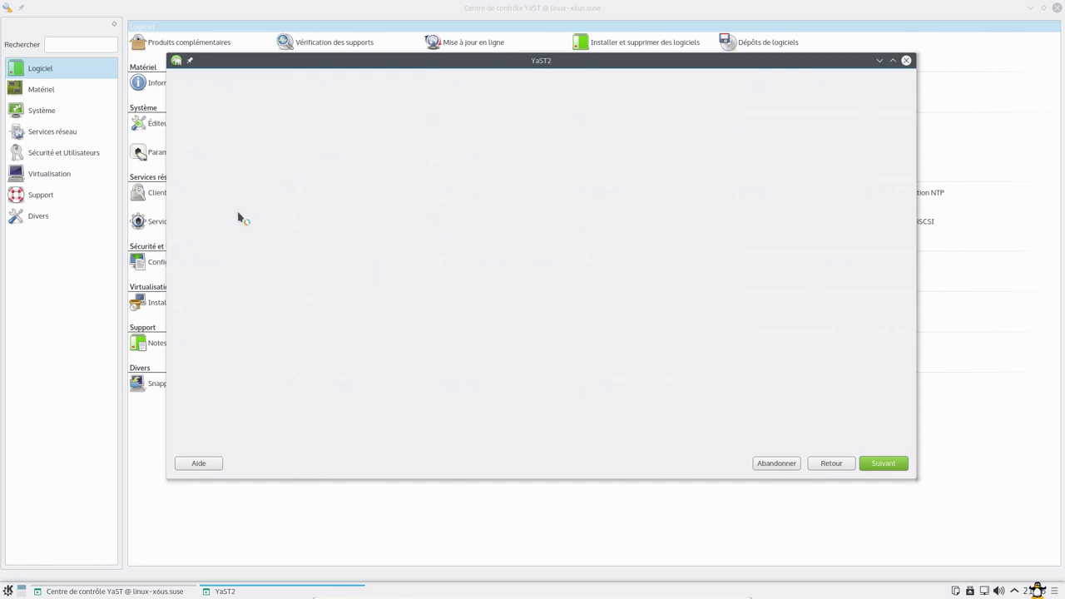
- Launch Firefox from Applications récentes and select the Dépôt principal (NON-OSS) repository for details
{"action": "left_click", "coordinate": [10, 590]}
{"action": "mouse_move", "coordinate": [20, 347]}
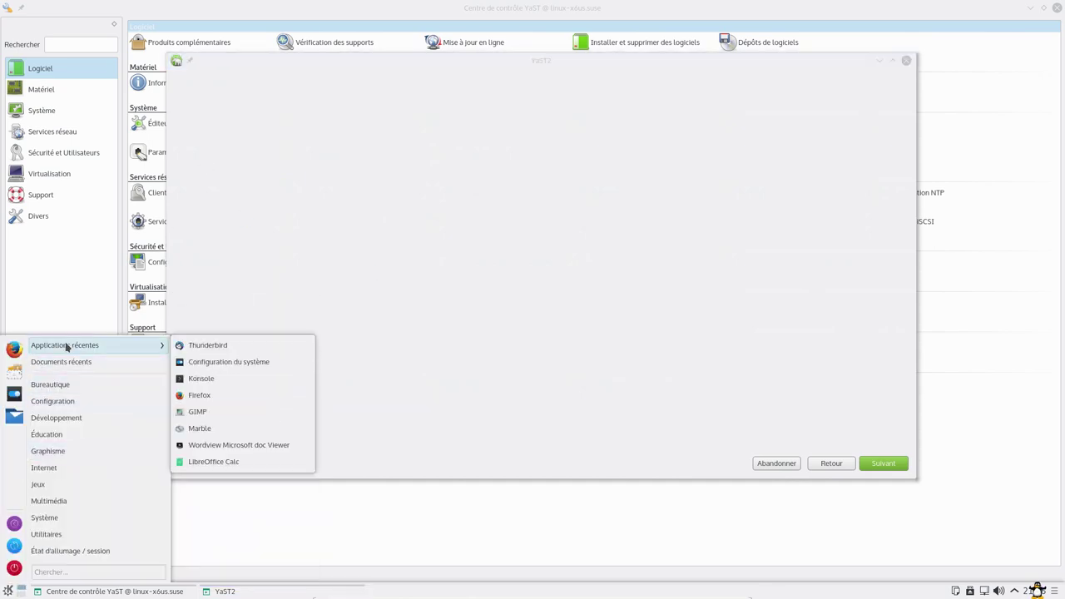
{"action": "left_click", "coordinate": [208, 345]}
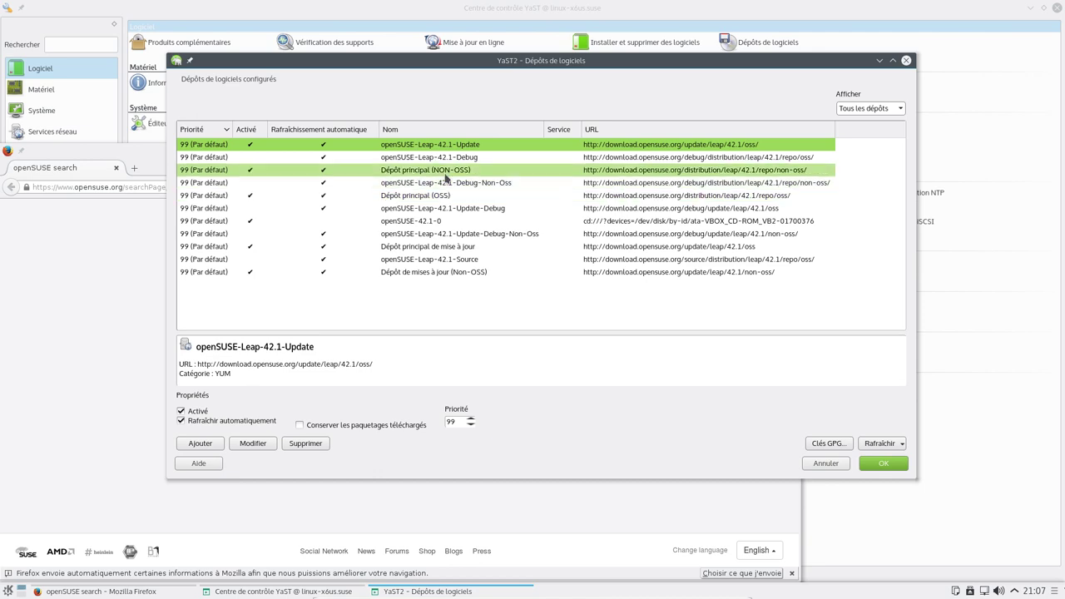
{"action": "left_click", "coordinate": [453, 173]}
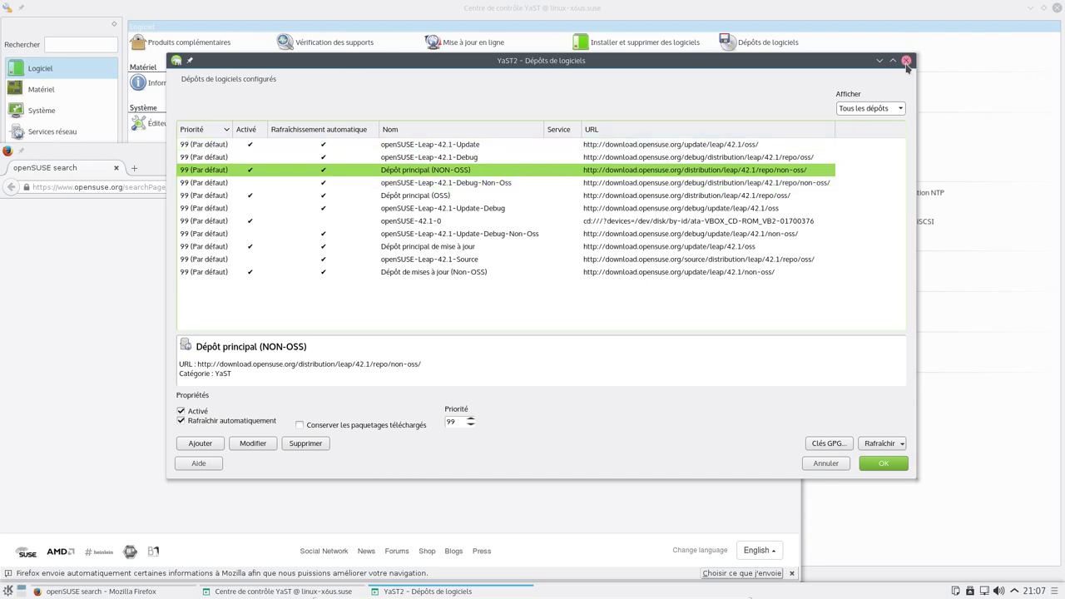
- Close the repositories dialog and load youtube in Firefox's address bar
{"action": "left_click", "coordinate": [906, 60]}
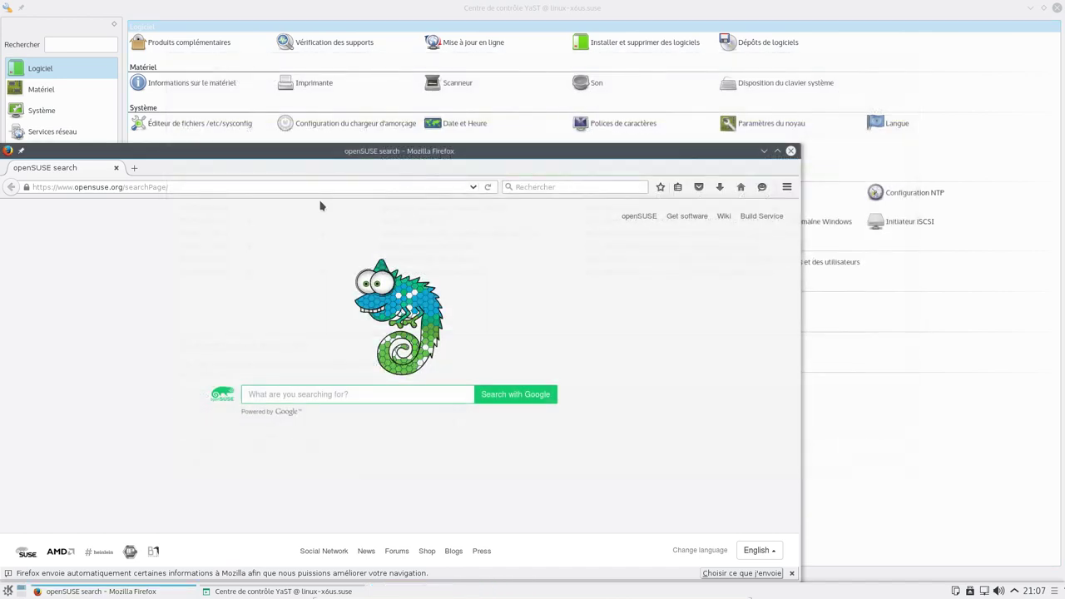
{"action": "left_click", "coordinate": [261, 187]}
{"action": "key", "text": "ctrl+a"}
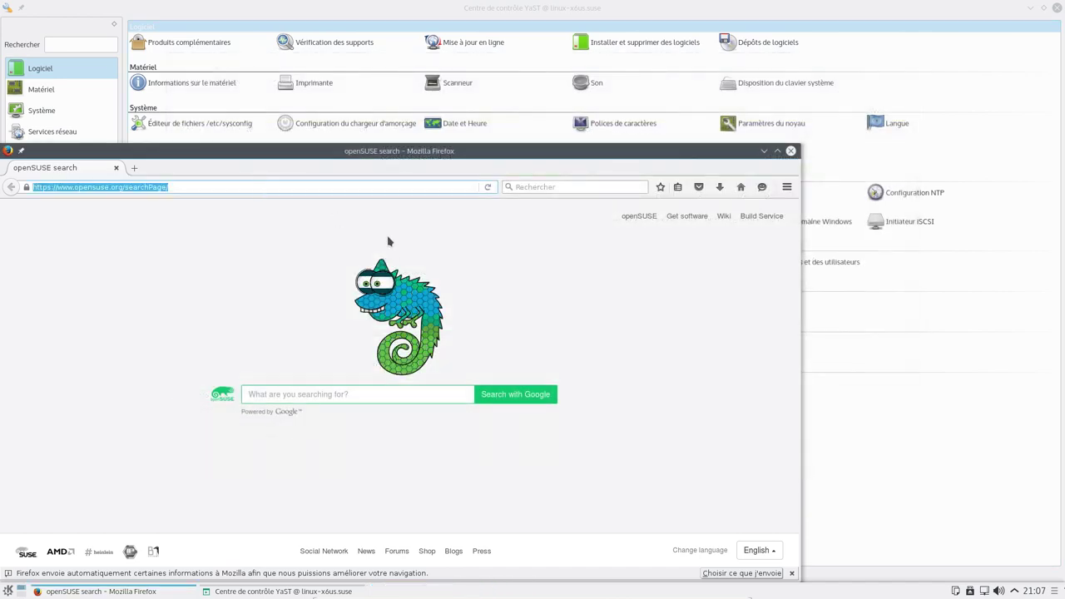
{"action": "type", "text": "youtube"}
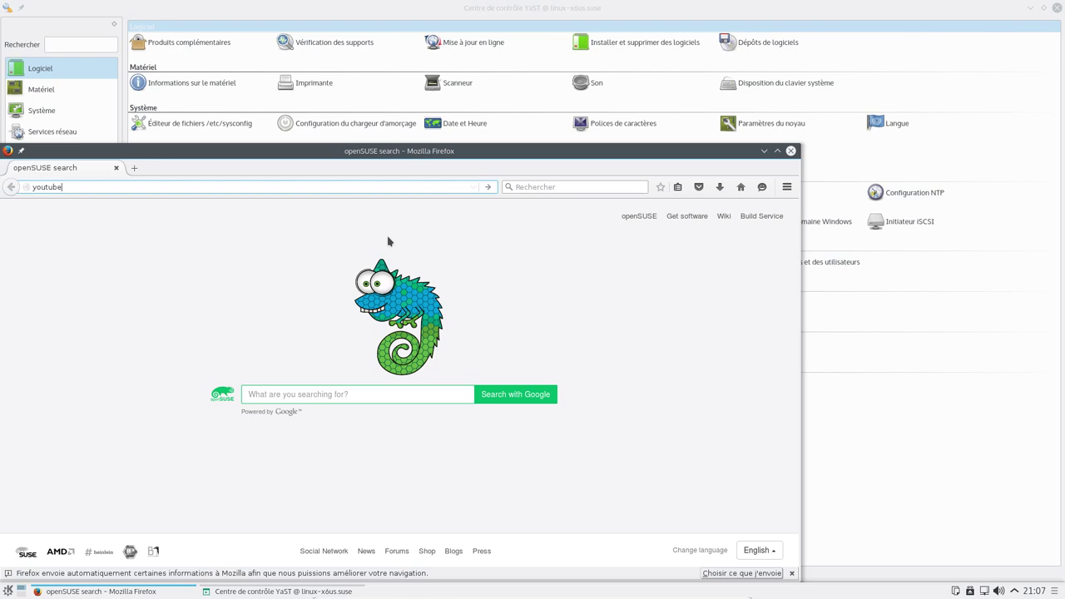
{"action": "key", "text": "Return"}
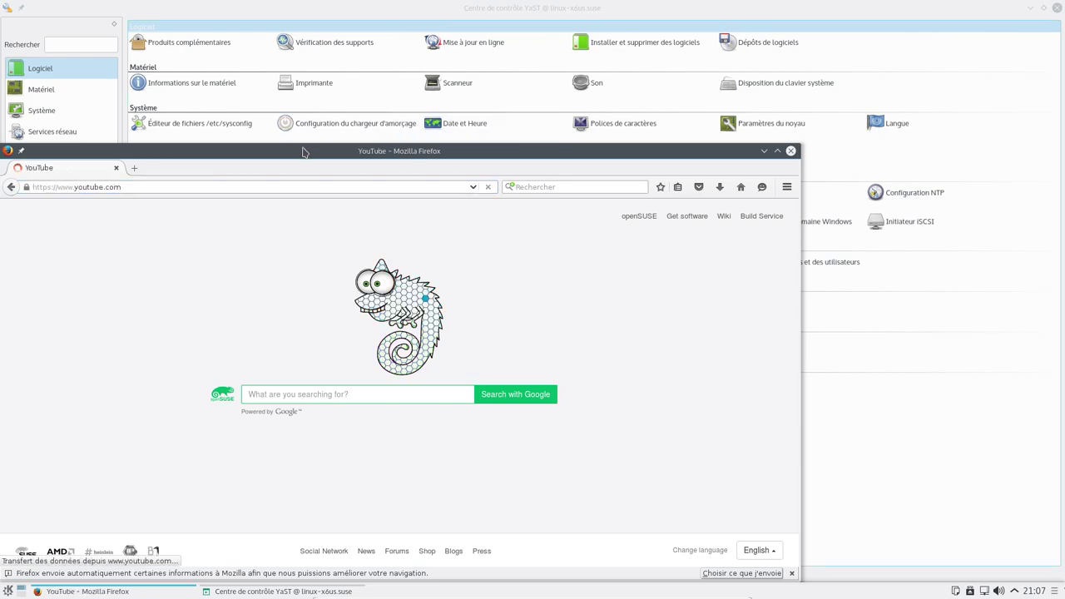
{"action": "left_click_drag", "start_coordinate": [306, 151], "coordinate": [468, 57]}
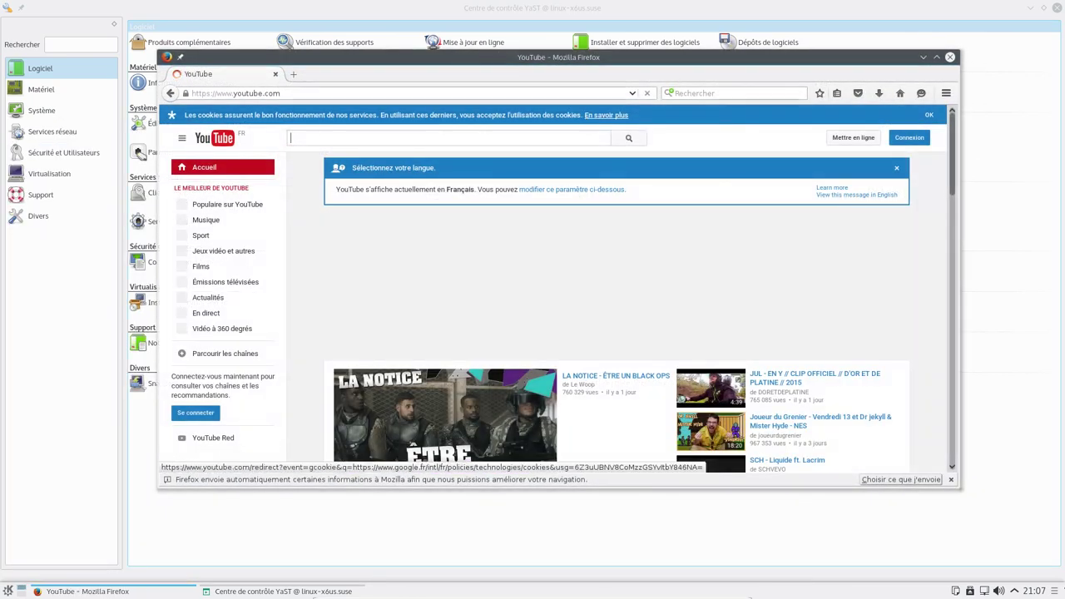
- Check the installed Firefox plugins under Modules, then close the add-ons tab back to YouTube
{"action": "left_click", "coordinate": [946, 92]}
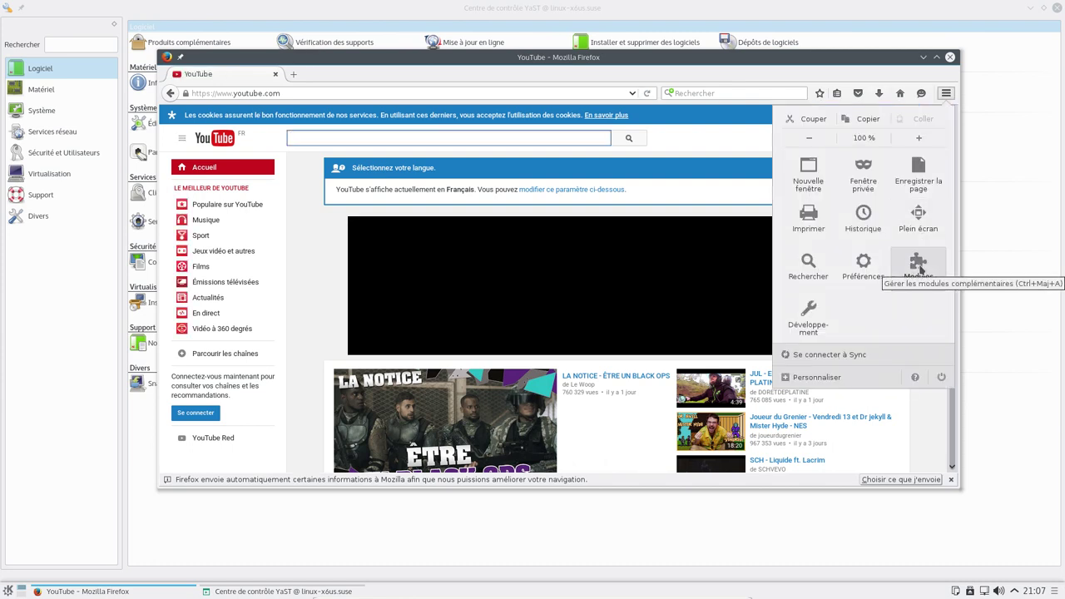
{"action": "left_click", "coordinate": [920, 264]}
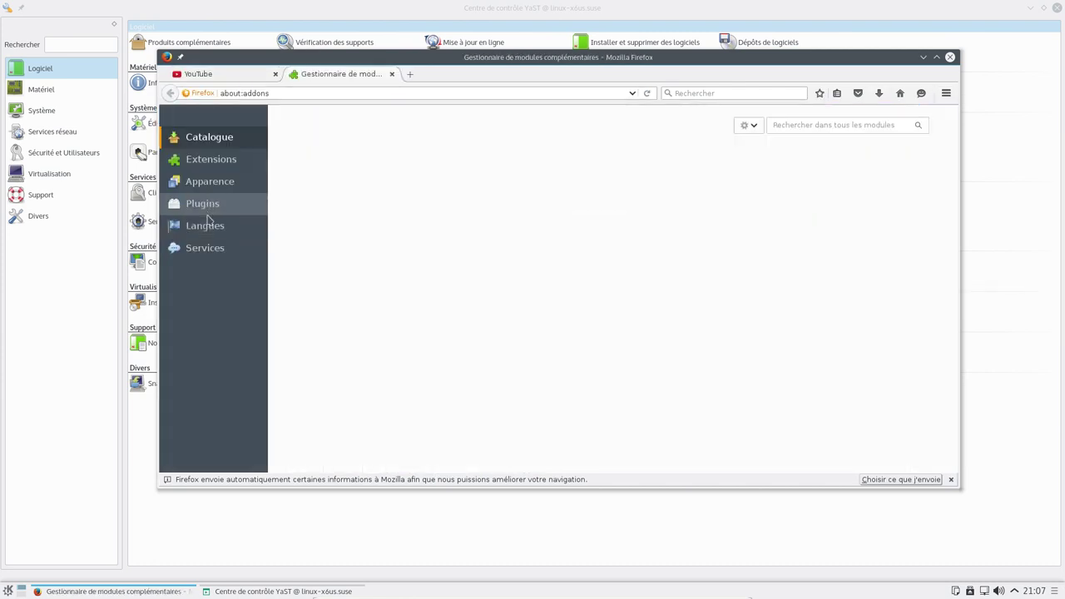
{"action": "left_click", "coordinate": [213, 206]}
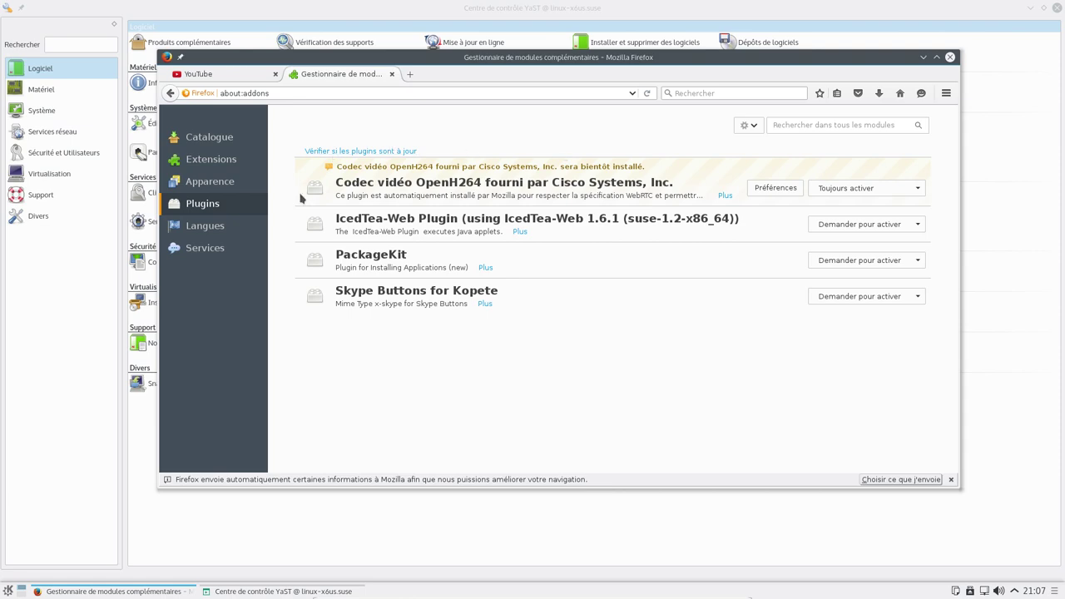
{"action": "left_click", "coordinate": [393, 73]}
{"action": "scroll", "coordinate": [497, 362], "scroll_direction": "down", "scroll_amount": 4}
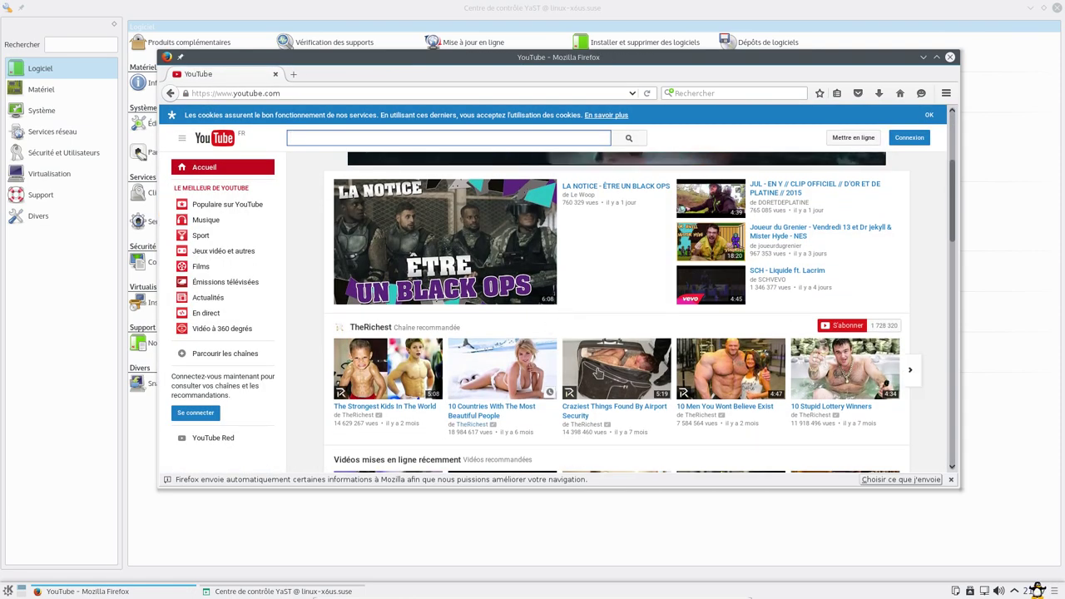
- Open the 10 Countries With The Most Beautiful People video and skip the Netflix ad
{"action": "left_click", "coordinate": [483, 405]}
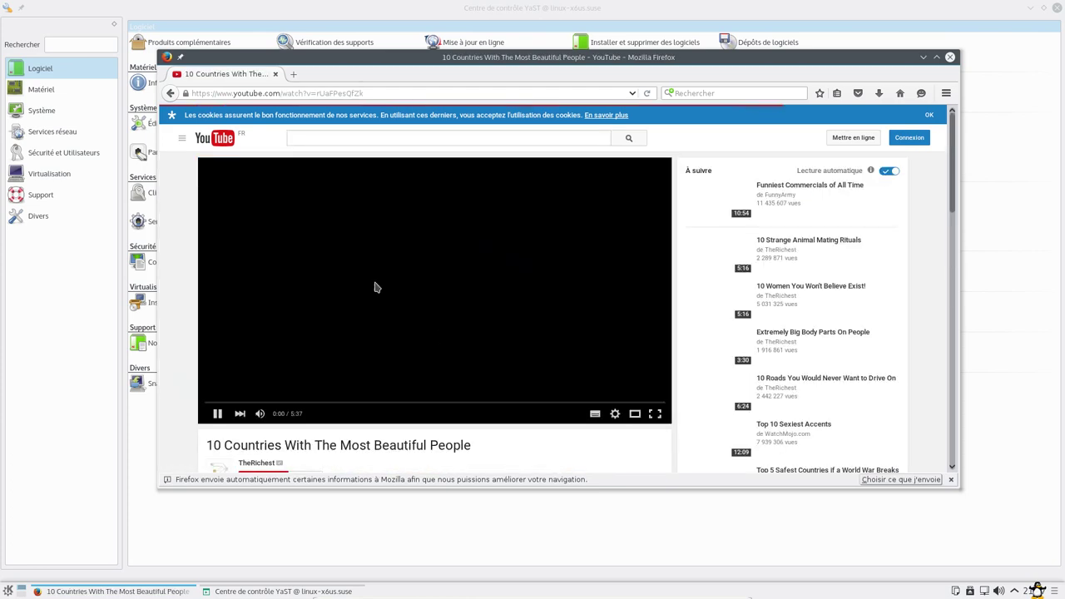
{"action": "scroll", "coordinate": [583, 308], "scroll_direction": "down", "scroll_amount": 4}
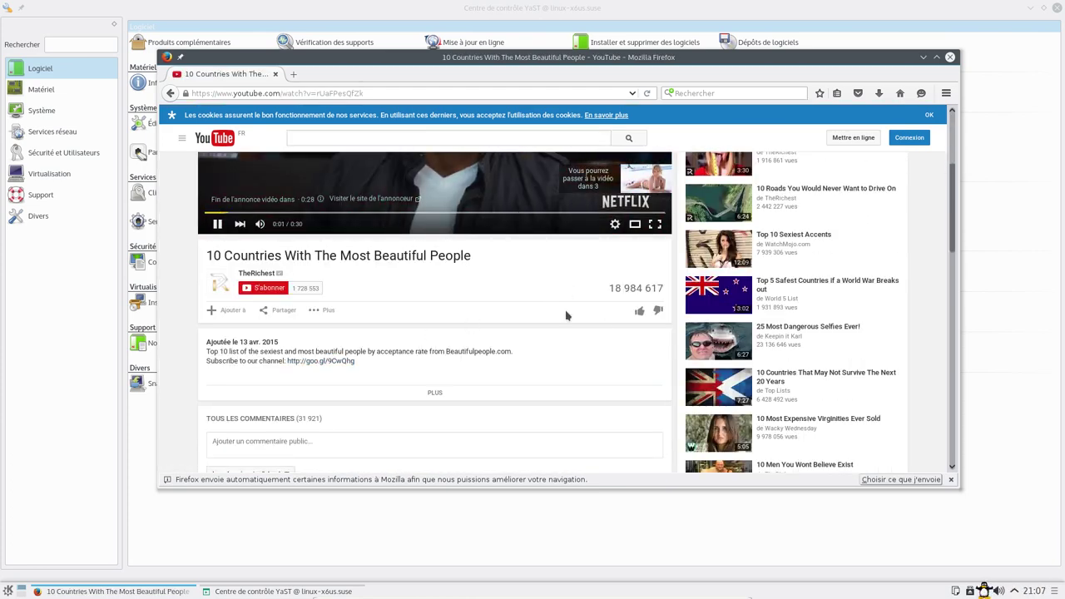
{"action": "scroll", "coordinate": [332, 316], "scroll_direction": "up", "scroll_amount": 3}
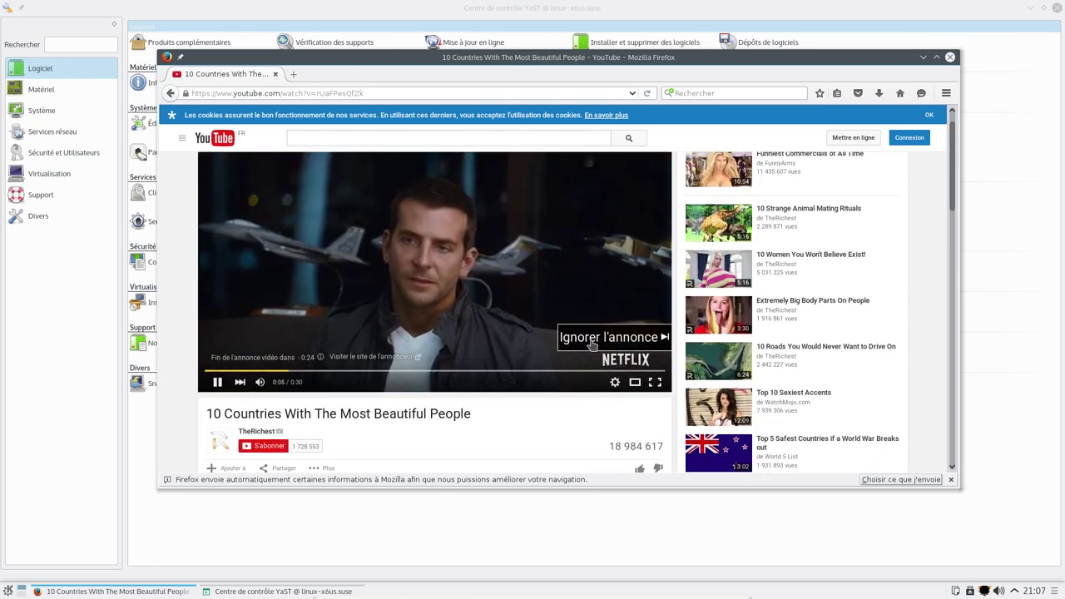
{"action": "left_click", "coordinate": [586, 347]}
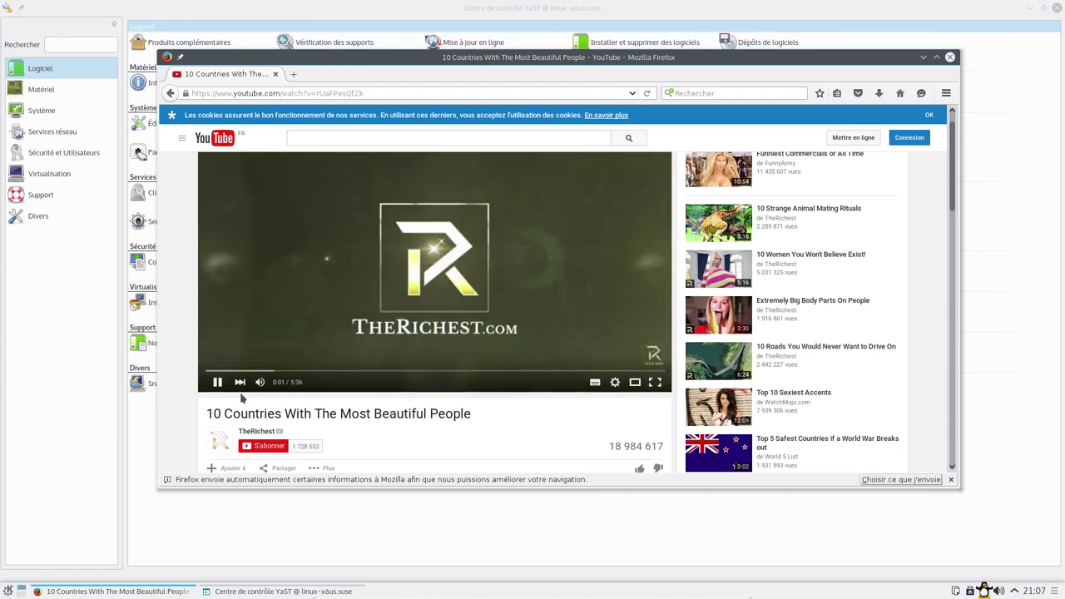
- View À propos du lecteur HTML5 info, close it, resume the video, then close Firefox
{"action": "right_click", "coordinate": [322, 222]}
{"action": "left_click", "coordinate": [379, 317]}
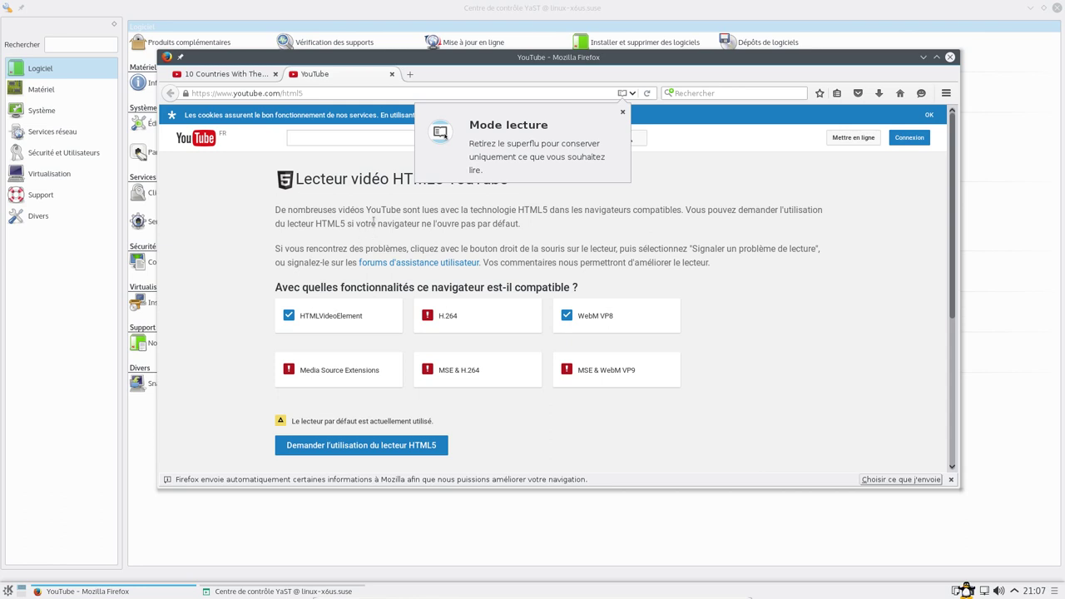
{"action": "left_click", "coordinate": [392, 74]}
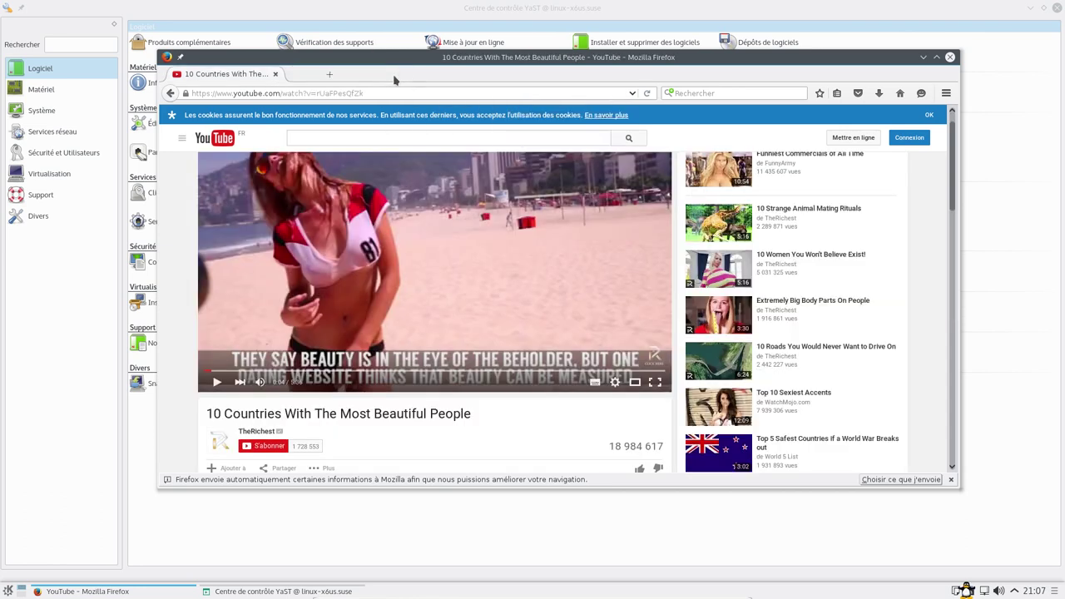
{"action": "left_click", "coordinate": [216, 382]}
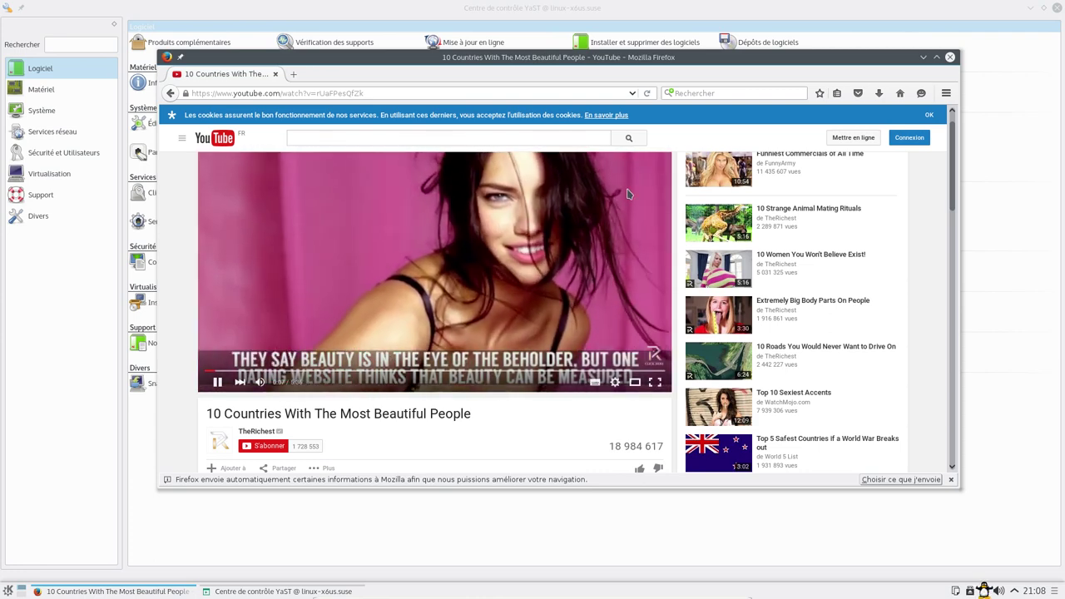
{"action": "scroll", "coordinate": [811, 230], "scroll_direction": "up", "scroll_amount": 1}
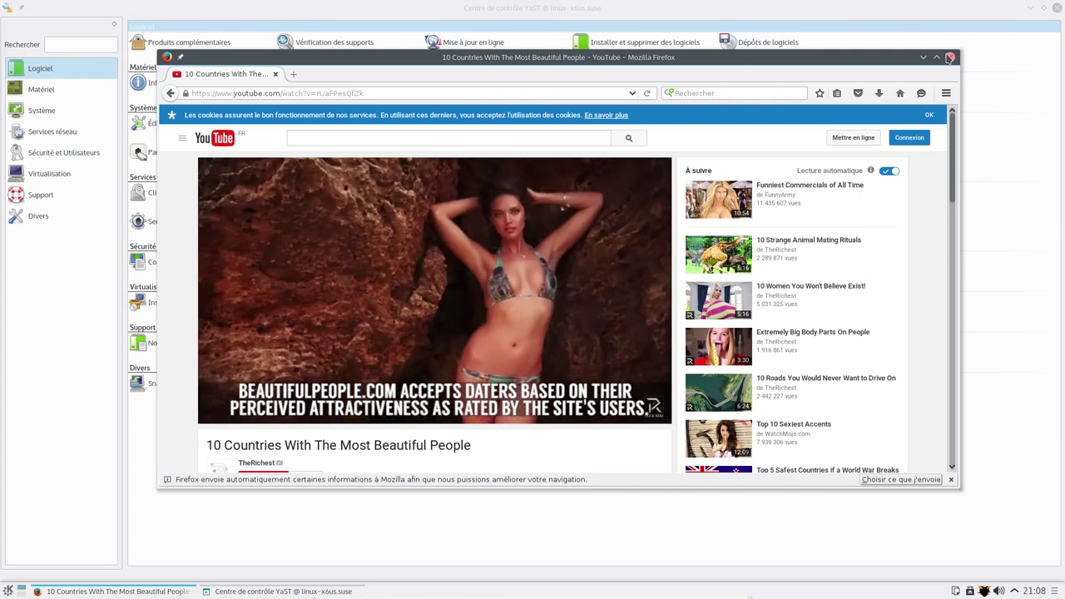
{"action": "left_click", "coordinate": [949, 56]}
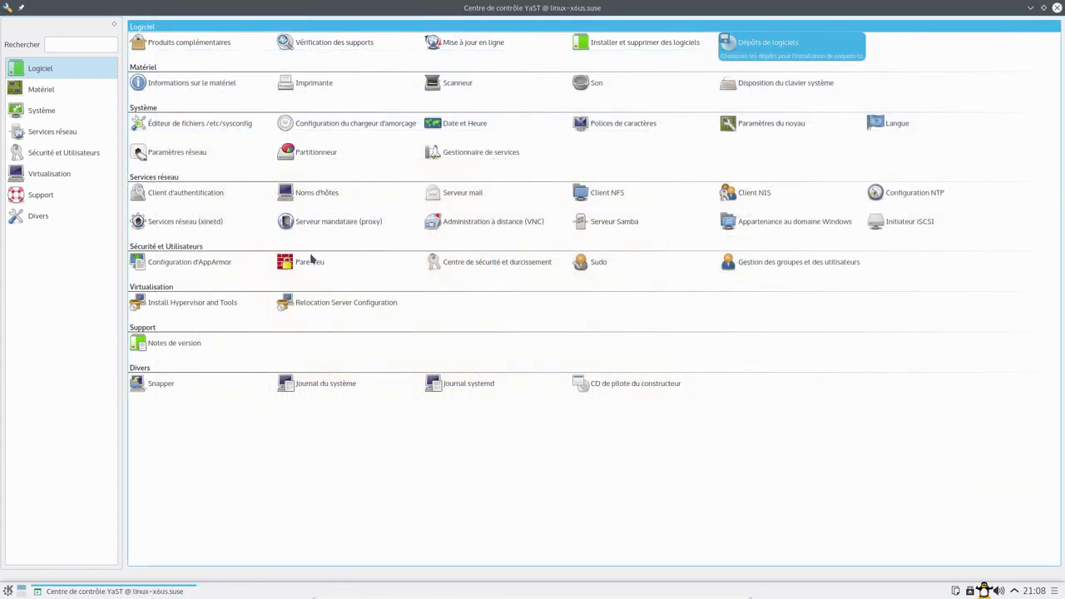
- Close graphical YaST, switch to the tty2 console with Ctrl+Alt+F2, and log in as root
{"action": "left_click", "coordinate": [1056, 9]}
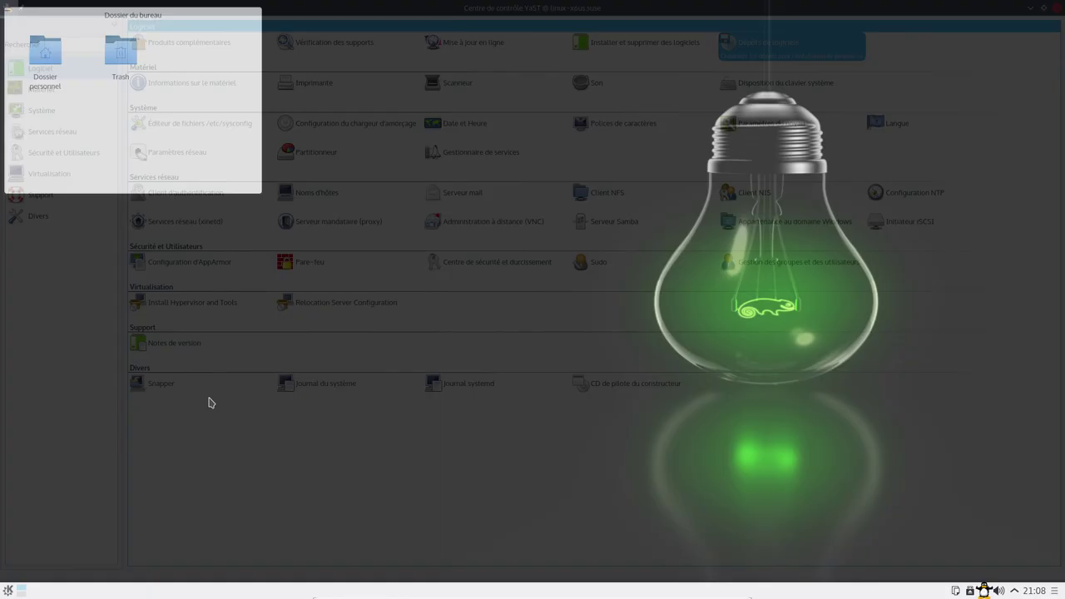
{"action": "left_click", "coordinate": [9, 590]}
{"action": "left_click", "coordinate": [445, 318]}
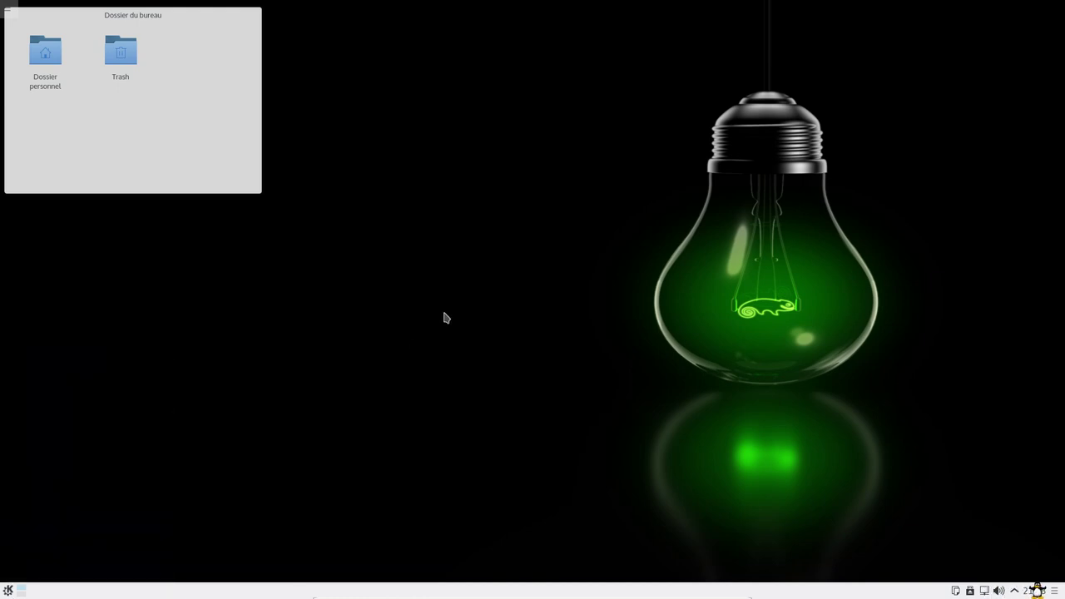
{"action": "key", "text": "ctrl+alt+F2"}
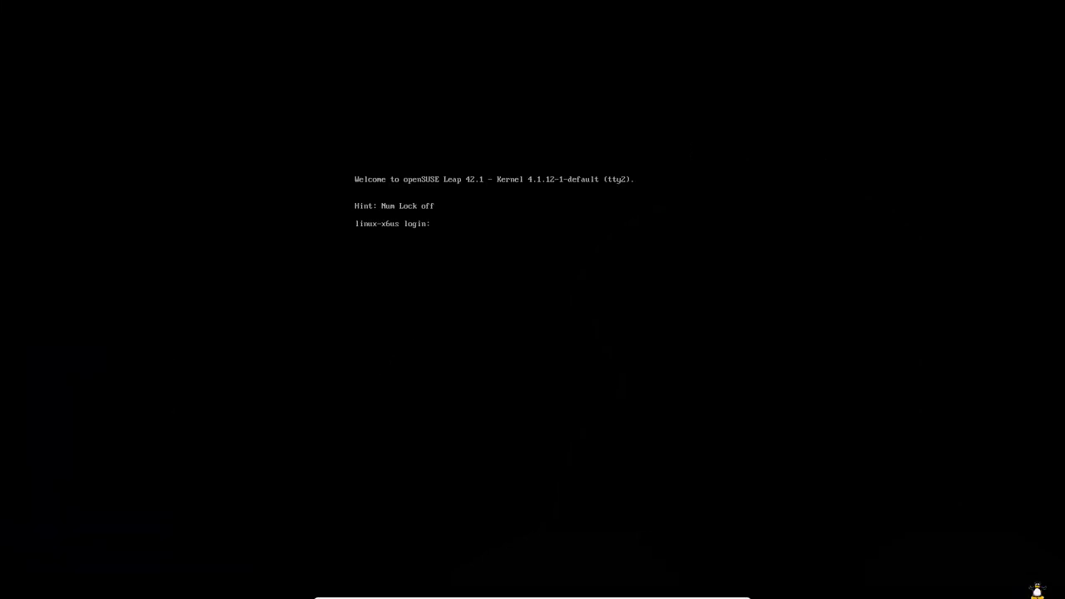
{"action": "type", "text": "root"}
{"action": "key", "text": "Return"}
{"action": "key", "text": "Return"}
{"action": "type", "text": "ya"}
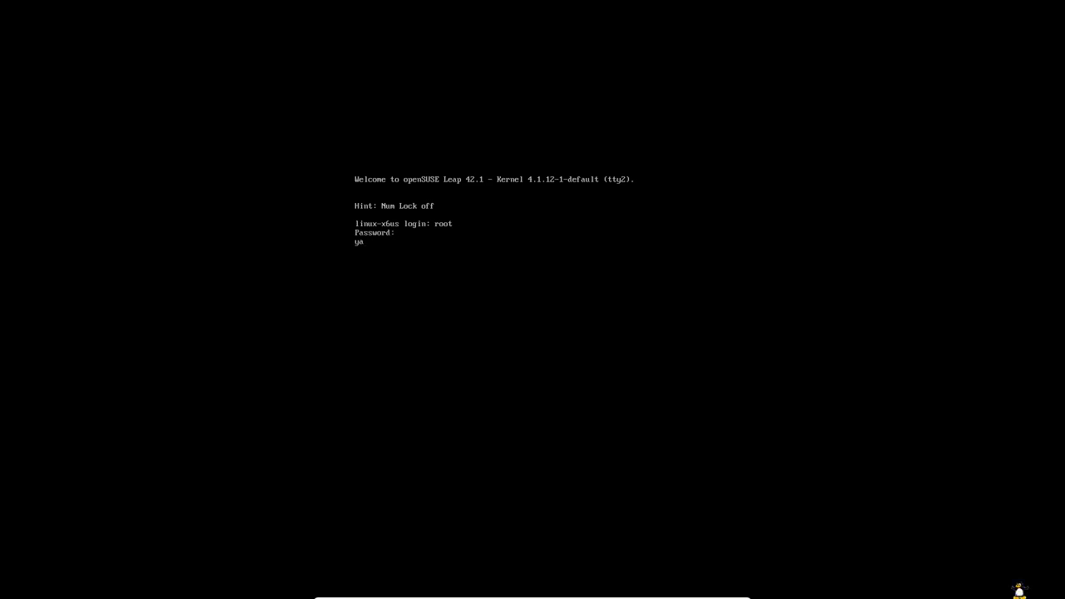
{"action": "type", "text": "st2"}
{"action": "key", "text": "Return"}
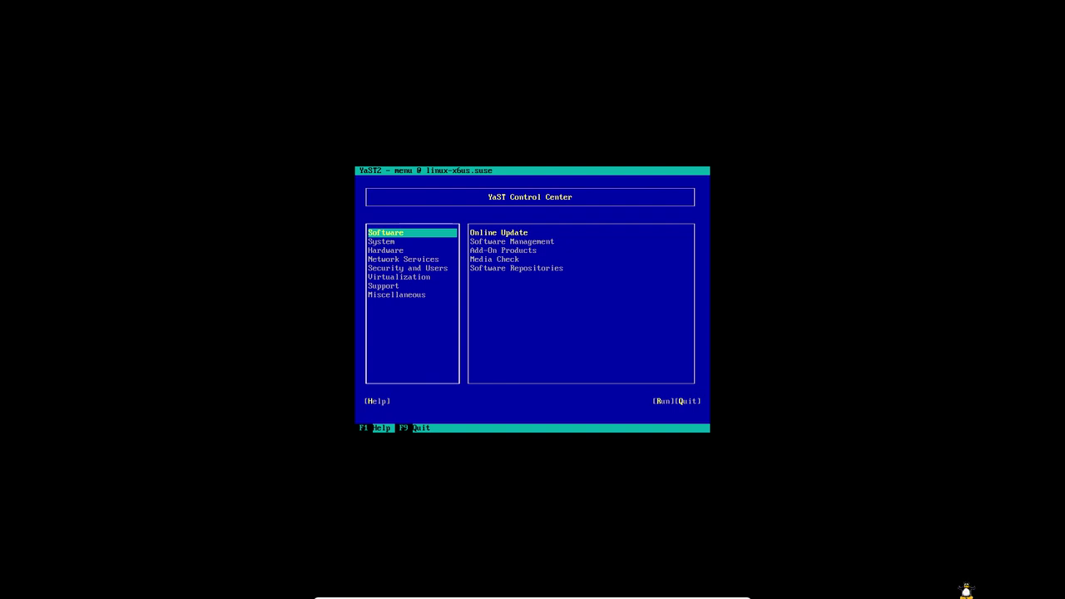
- Browse text-mode YaST categories: System, Software, Network Services, Virtualization, Security and Users, Support, Hardware
{"action": "key", "text": "Down"}
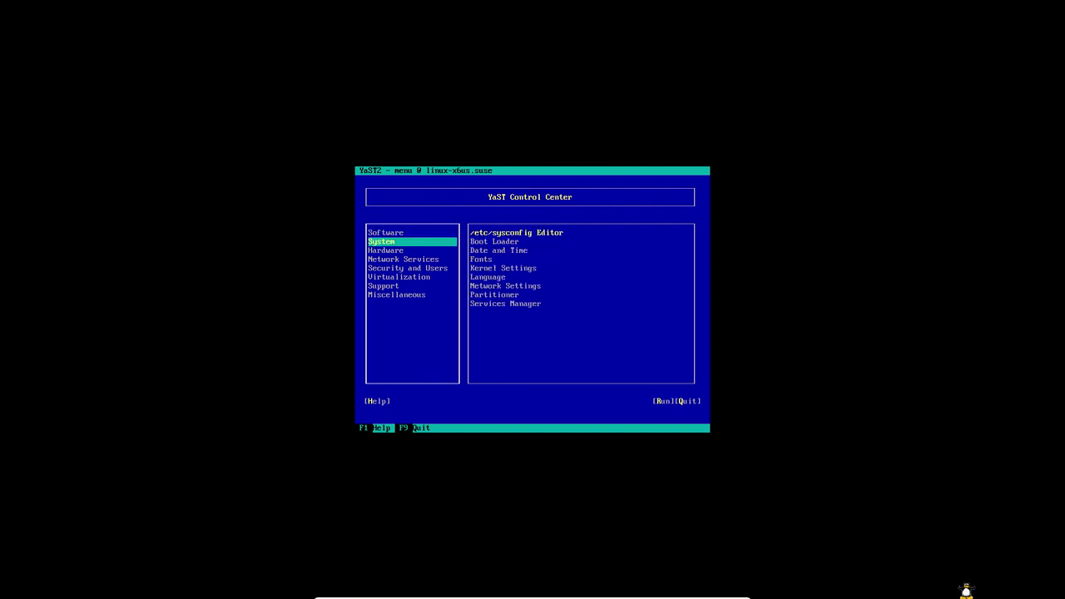
{"action": "key", "text": "Up"}
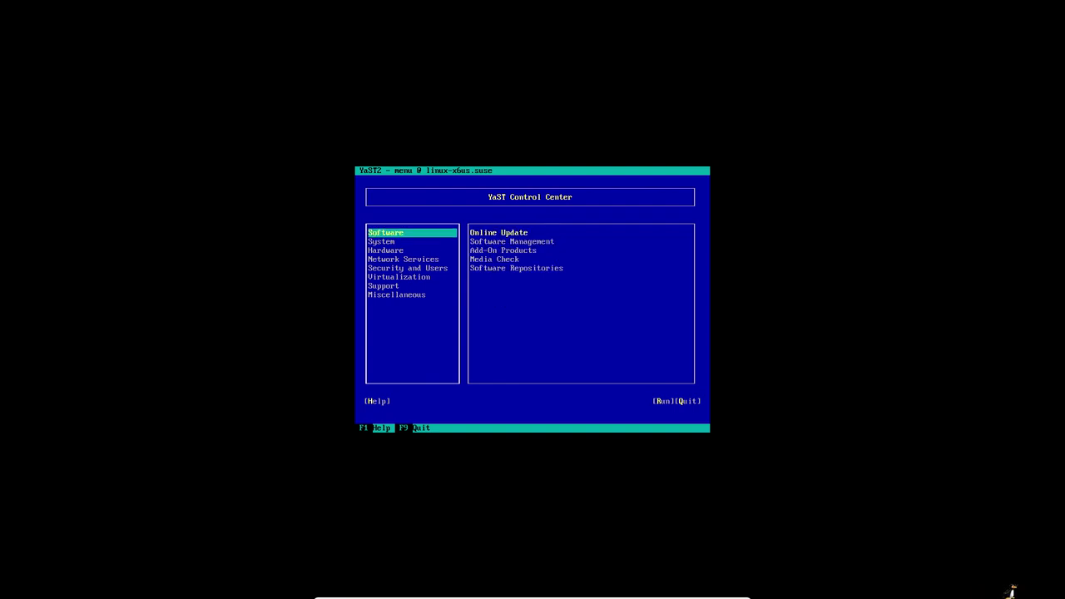
{"action": "key", "text": "Down"}
{"action": "key", "text": "Down"}
{"action": "key", "text": "Down"}
{"action": "key", "text": "Down"}
{"action": "key", "text": "Down"}
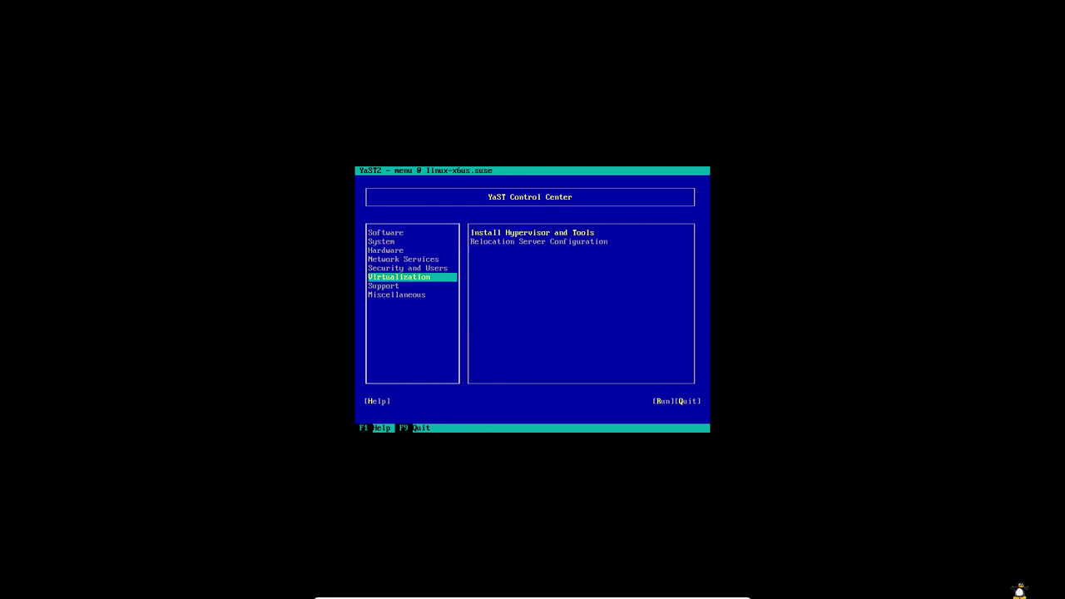
{"action": "key", "text": "Down"}
{"action": "key", "text": "Up"}
{"action": "key", "text": "Up"}
{"action": "key", "text": "Up"}
{"action": "key", "text": "Up"}
{"action": "key", "text": "Up"}
{"action": "key", "text": "Up"}
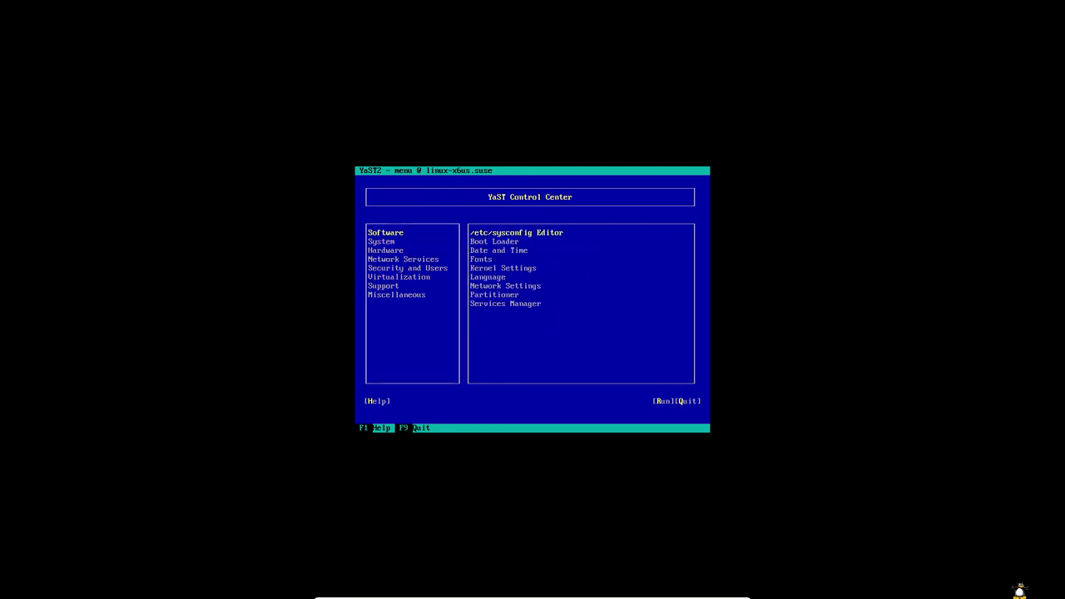
{"action": "key", "text": "Down"}
{"action": "key", "text": "Down"}
{"action": "key", "text": "Down"}
{"action": "key", "text": "Down"}
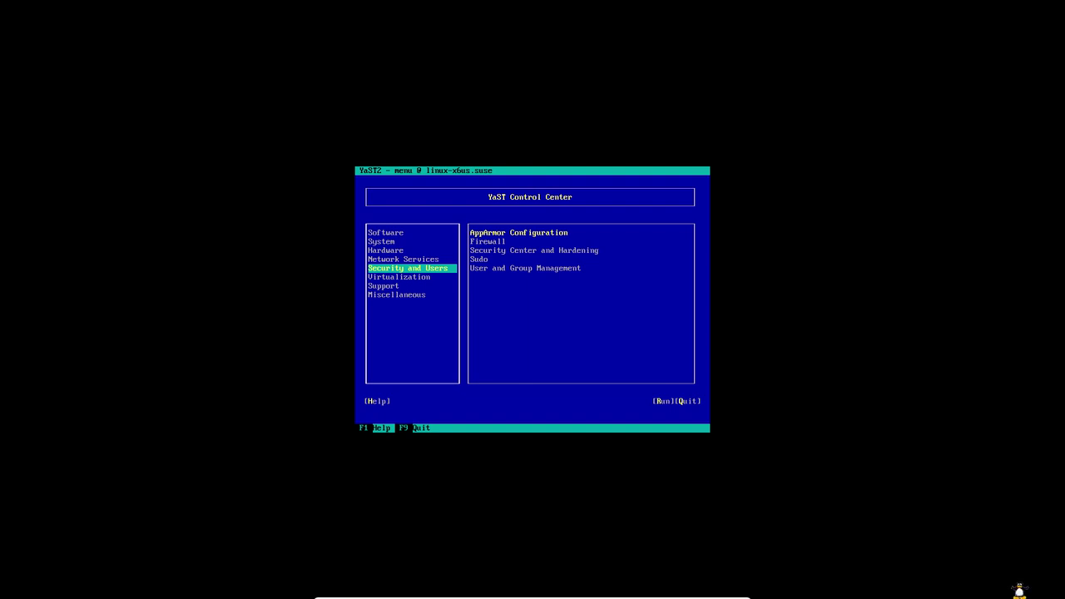
{"action": "key", "text": "Down"}
{"action": "key", "text": "Down"}
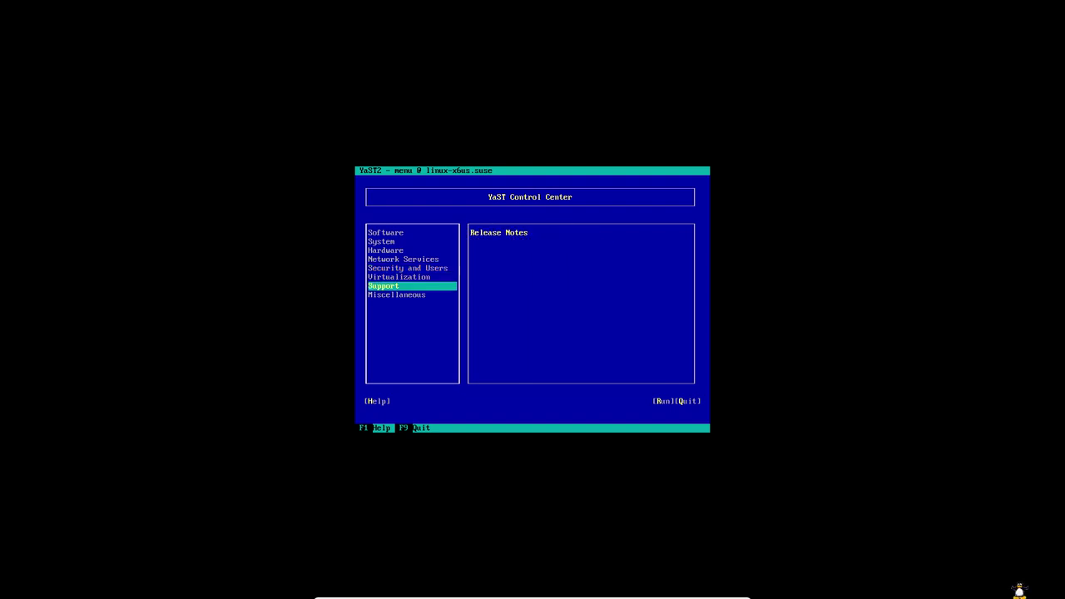
{"action": "key", "text": "Up"}
{"action": "key", "text": "Up"}
{"action": "key", "text": "Up"}
{"action": "key", "text": "Up"}
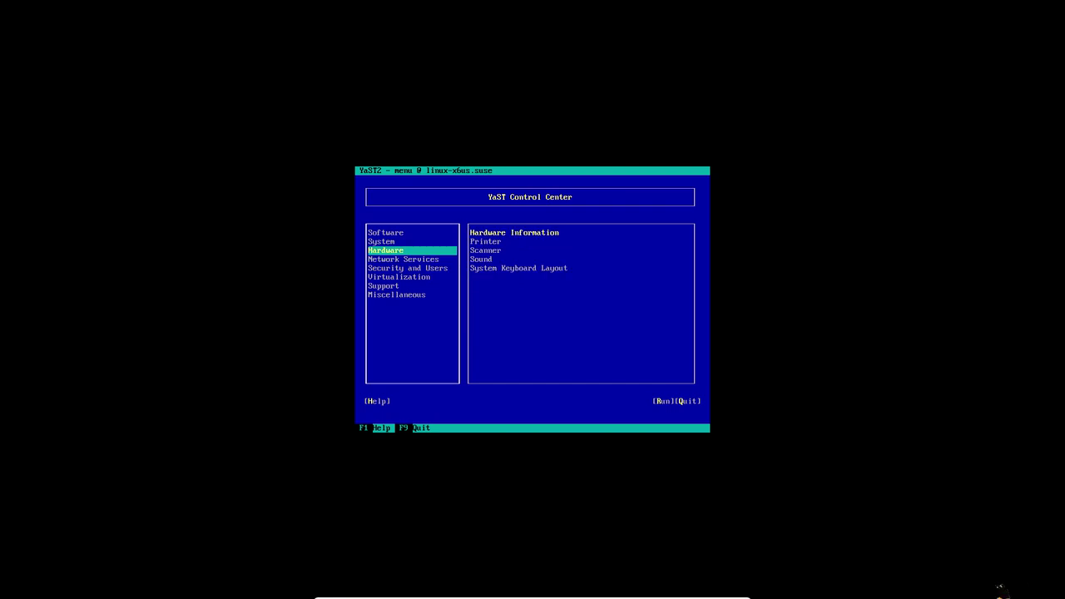
{"action": "key", "text": "Down"}
- Step through the Network Services modules, including Mail Server, NFS Client, Samba Server and Proxy
{"action": "key", "text": "Tab"}
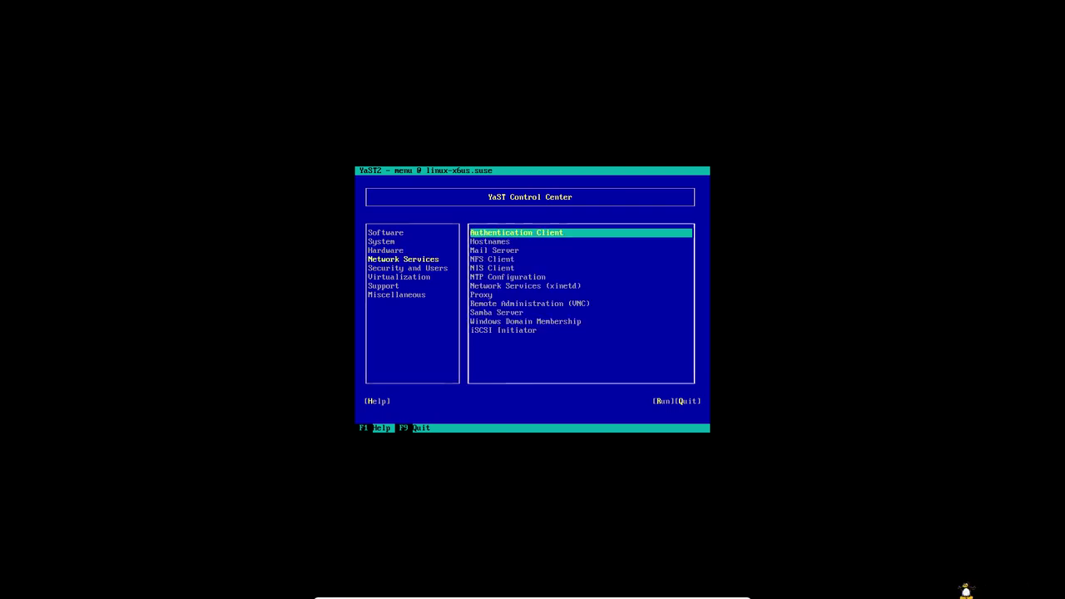
{"action": "key", "text": "Down"}
{"action": "key", "text": "Down"}
{"action": "key", "text": "Down"}
{"action": "key", "text": "Up"}
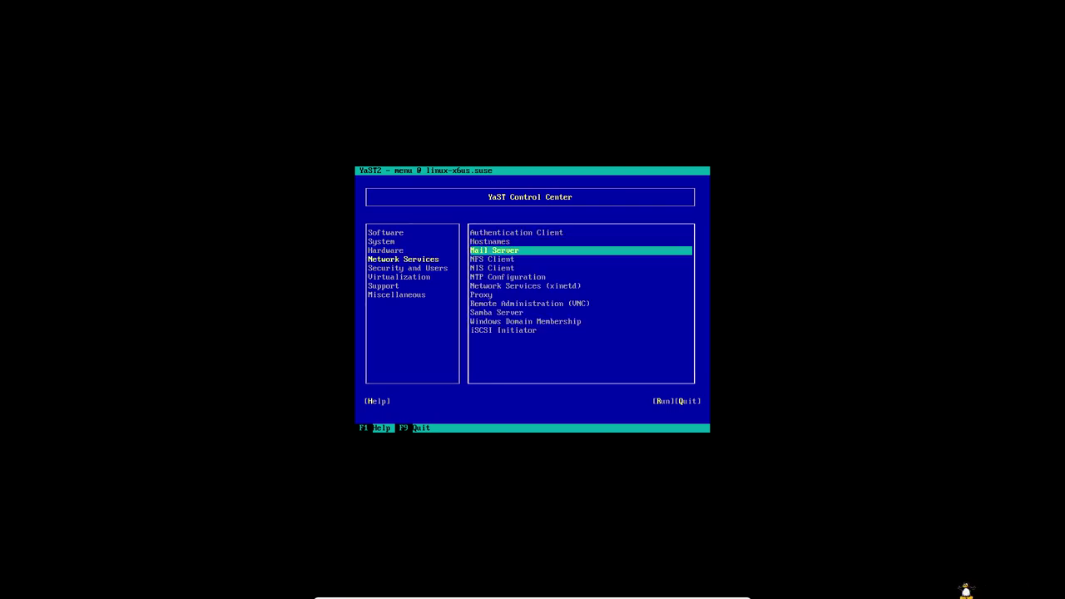
{"action": "key", "text": "Down"}
{"action": "key", "text": "Down"}
{"action": "key", "text": "Down"}
{"action": "key", "text": "Down"}
{"action": "key", "text": "Down"}
{"action": "key", "text": "Down"}
{"action": "key", "text": "Down"}
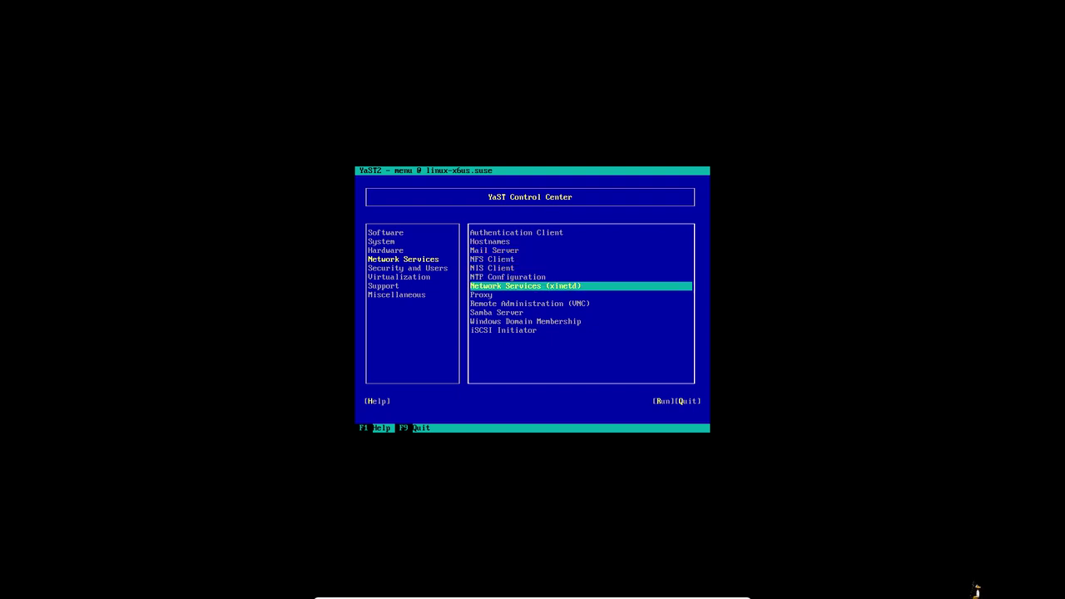
{"action": "key", "text": "Down"}
{"action": "key", "text": "Down"}
{"action": "key", "text": "Up"}
{"action": "key", "text": "Up"}
{"action": "key", "text": "Up"}
{"action": "key", "text": "Up"}
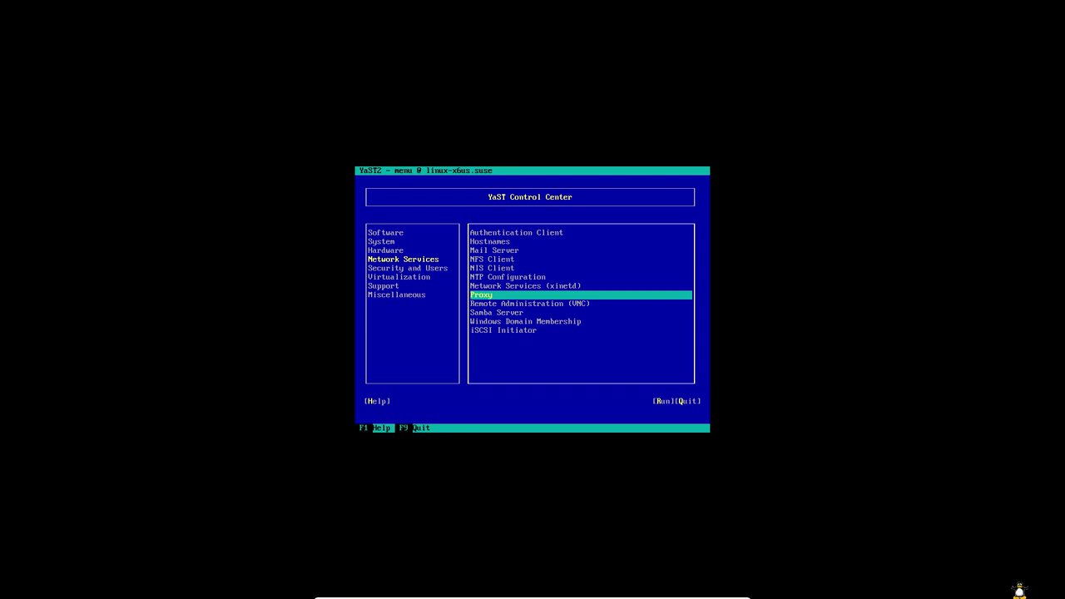
- Quit YaST with F9, log out of root, and return to the graphical desktop with Alt+F7
{"action": "key", "text": "F9"}
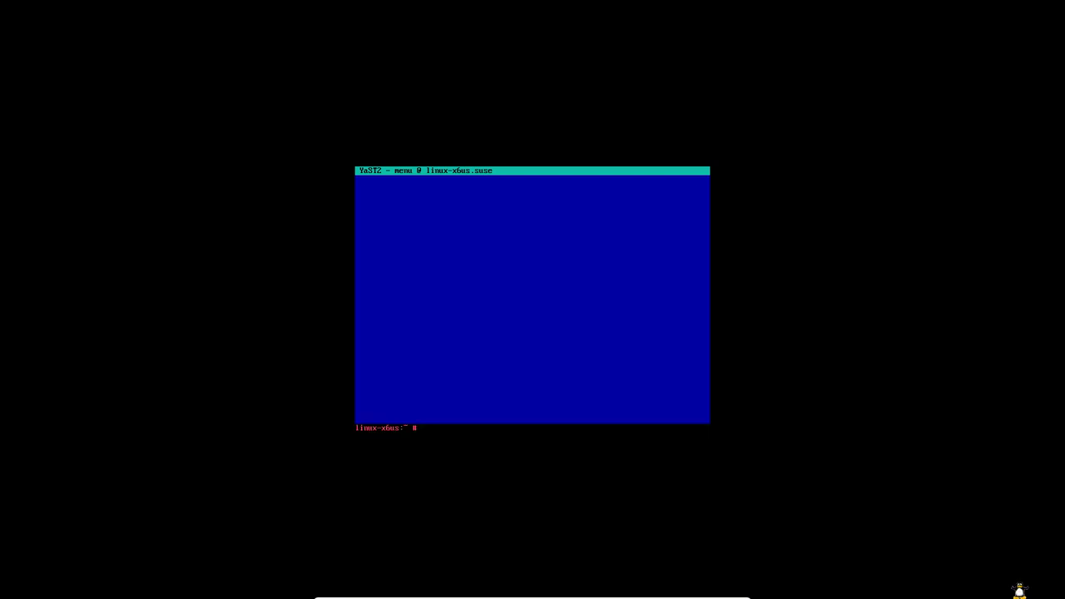
{"action": "key", "text": "ctrl+d"}
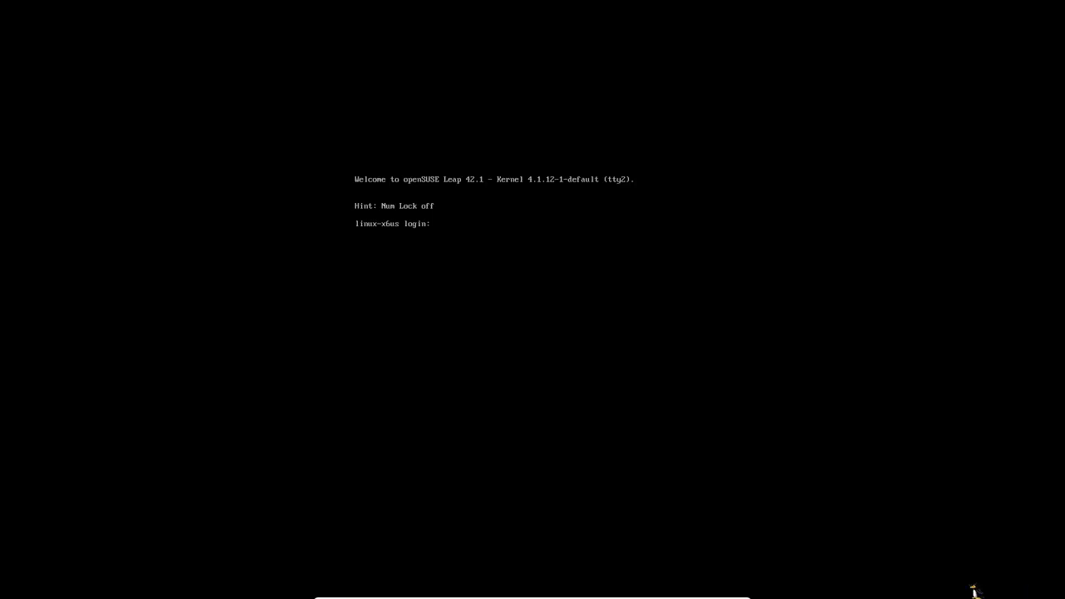
{"action": "key", "text": "alt+F1"}
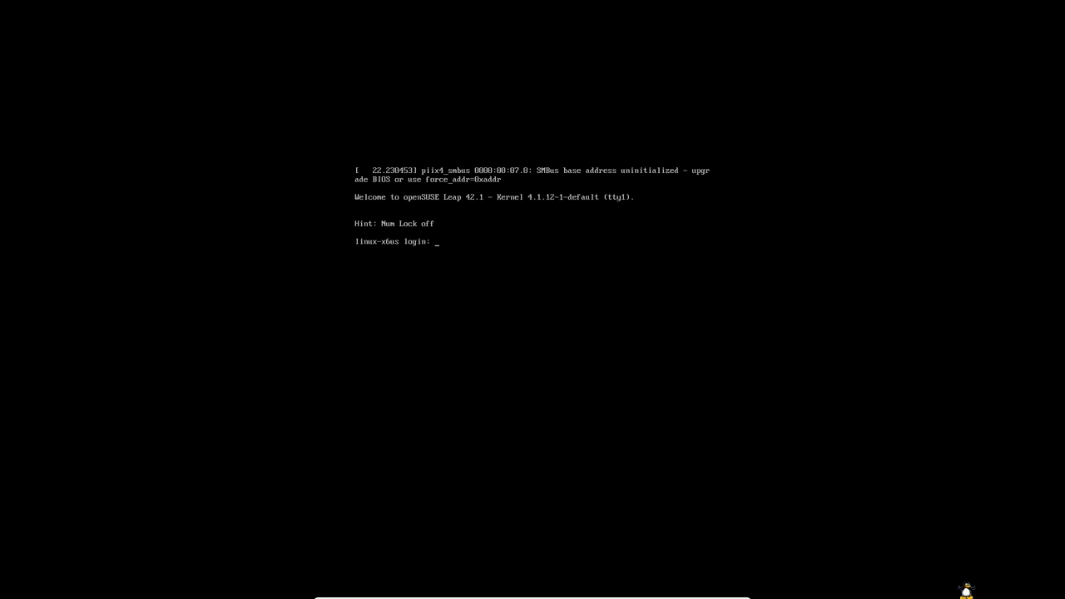
{"action": "key", "text": "alt+F7"}
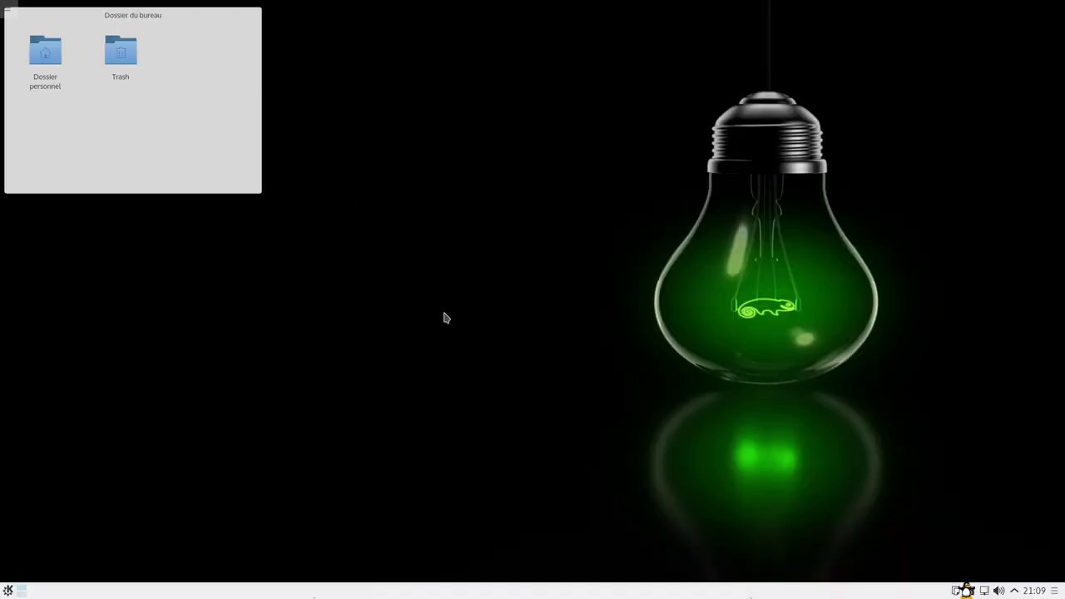
{"action": "left_click", "coordinate": [8, 589]}
{"action": "left_click", "coordinate": [15, 421]}
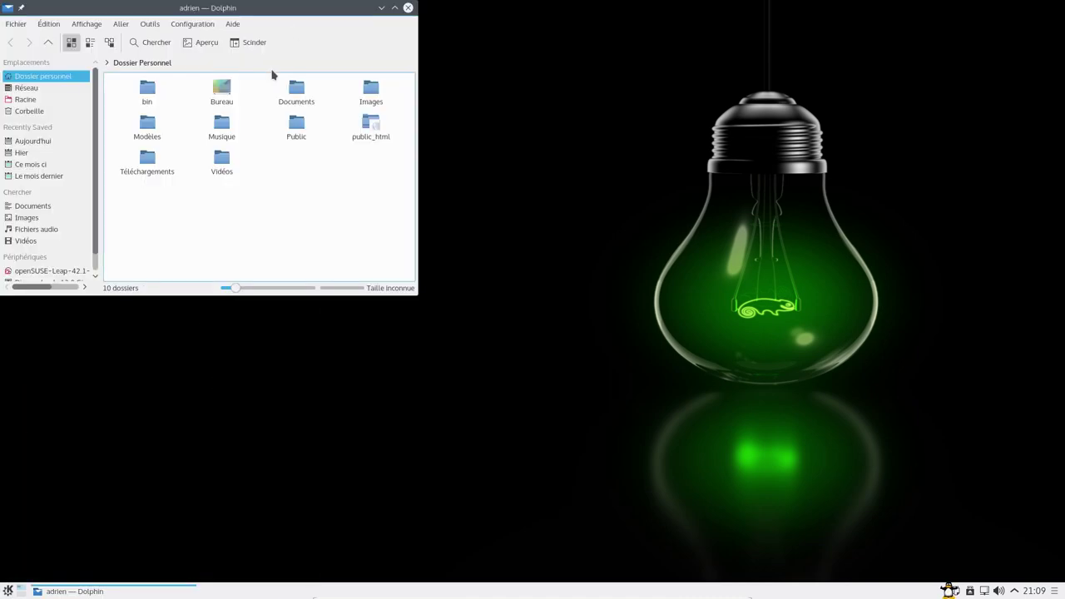
{"action": "left_click_drag", "start_coordinate": [301, 10], "coordinate": [673, 56]}
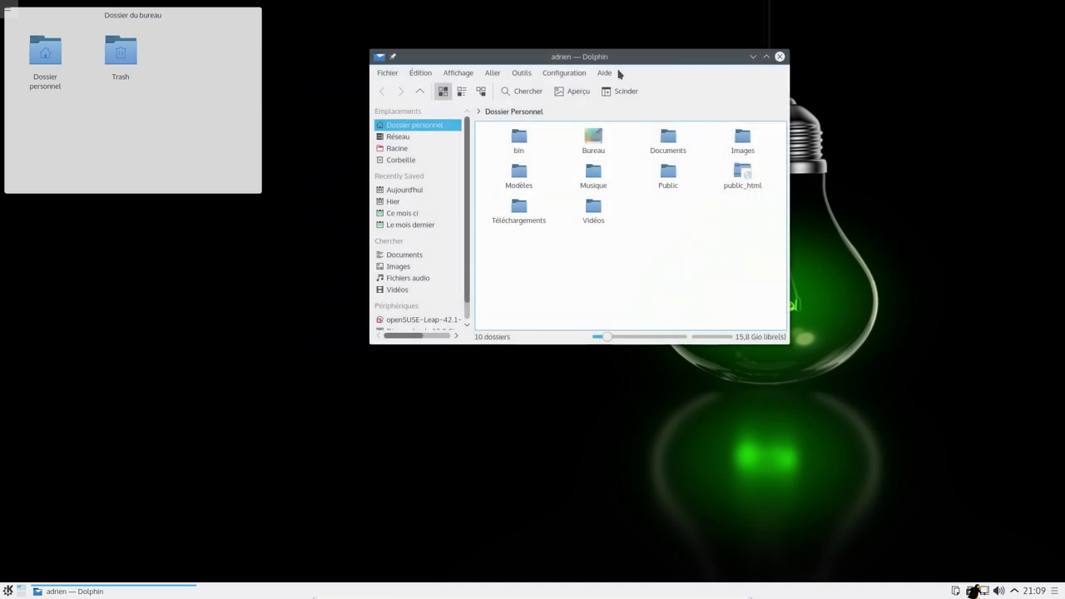
{"action": "left_click", "coordinate": [604, 73]}
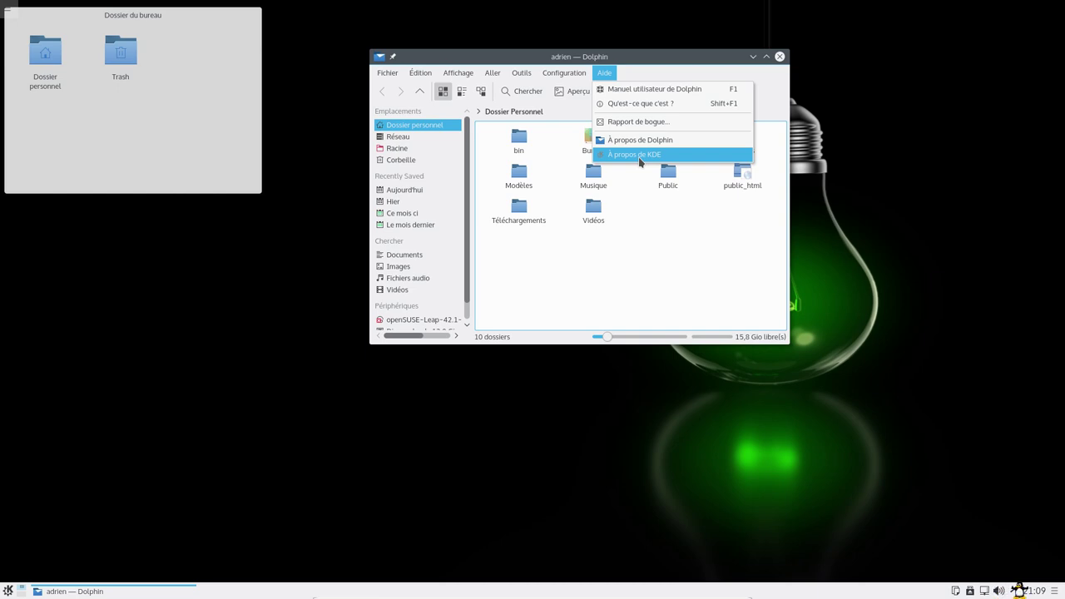
{"action": "left_click", "coordinate": [532, 71]}
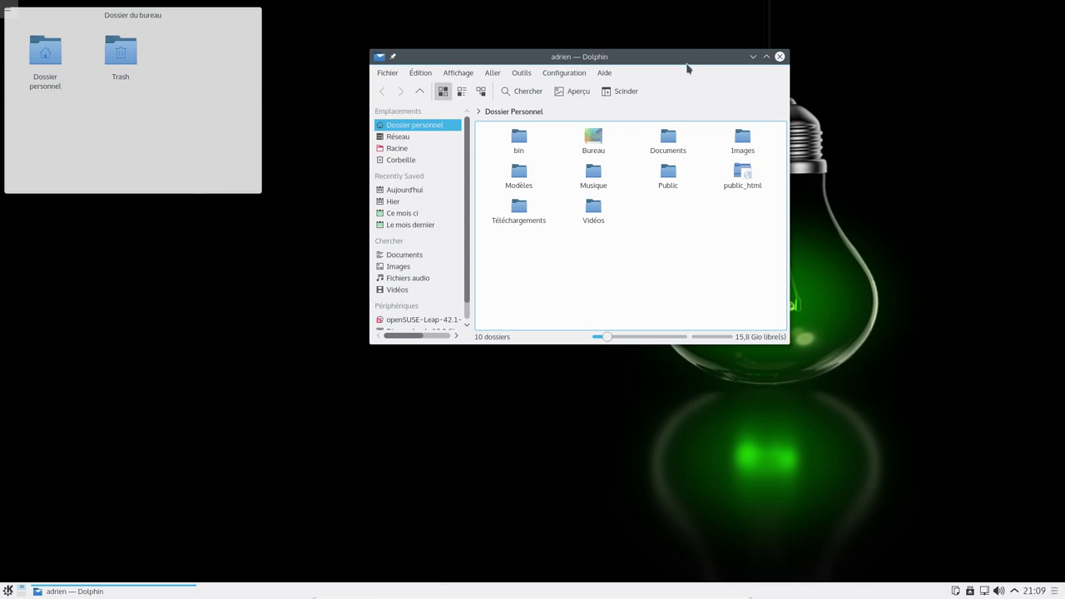
{"action": "left_click_drag", "start_coordinate": [687, 67], "coordinate": [658, 93]}
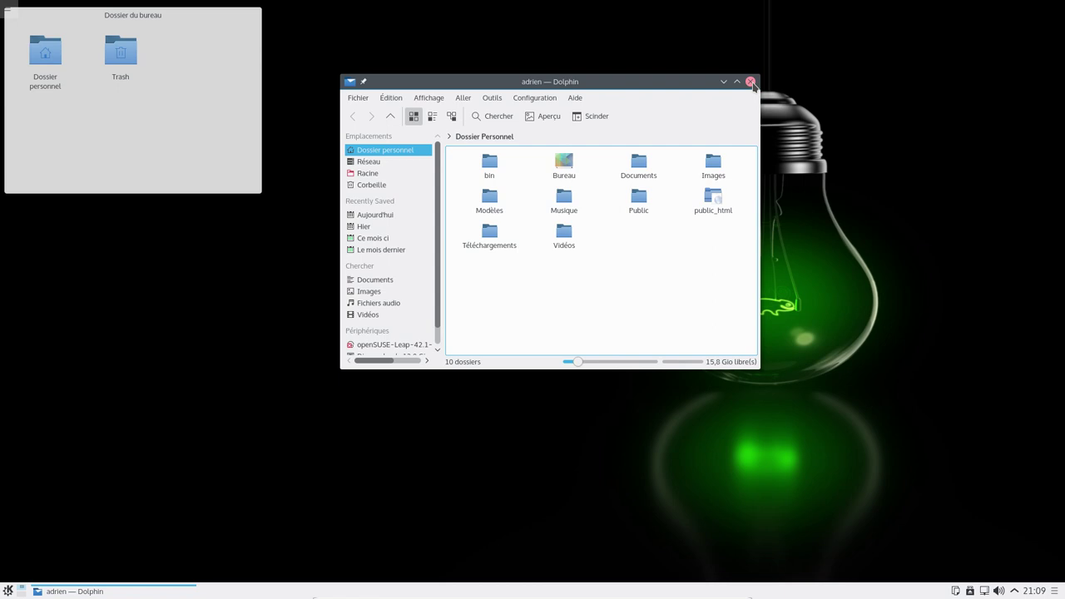
{"action": "left_click", "coordinate": [751, 82]}
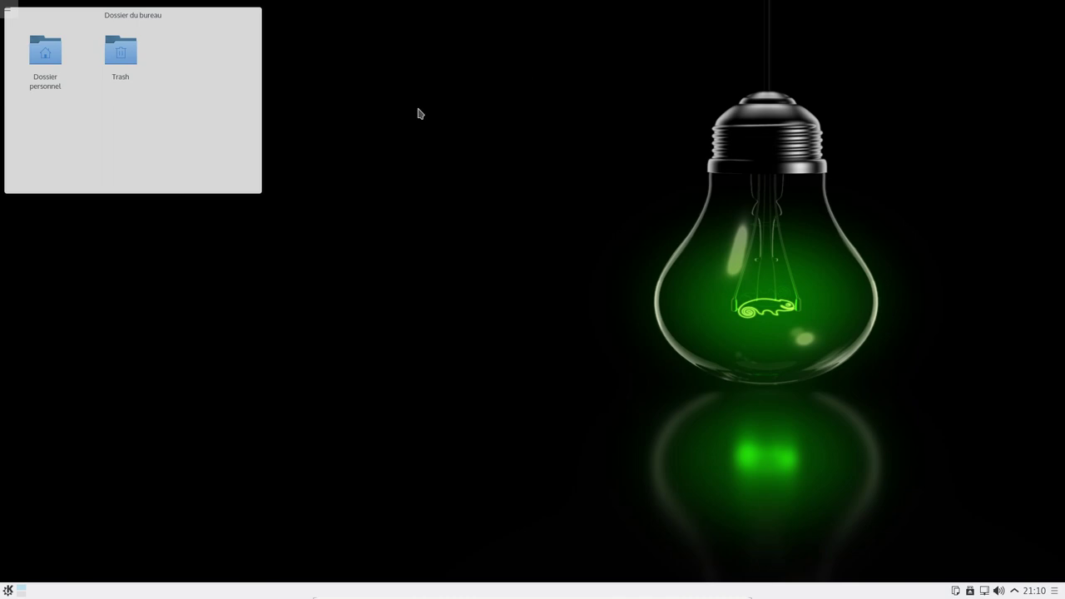
- Shut down openSUSE by confirming Éteindre, leaving the VM powered off in VirtualBox
{"action": "left_click", "coordinate": [9, 590]}
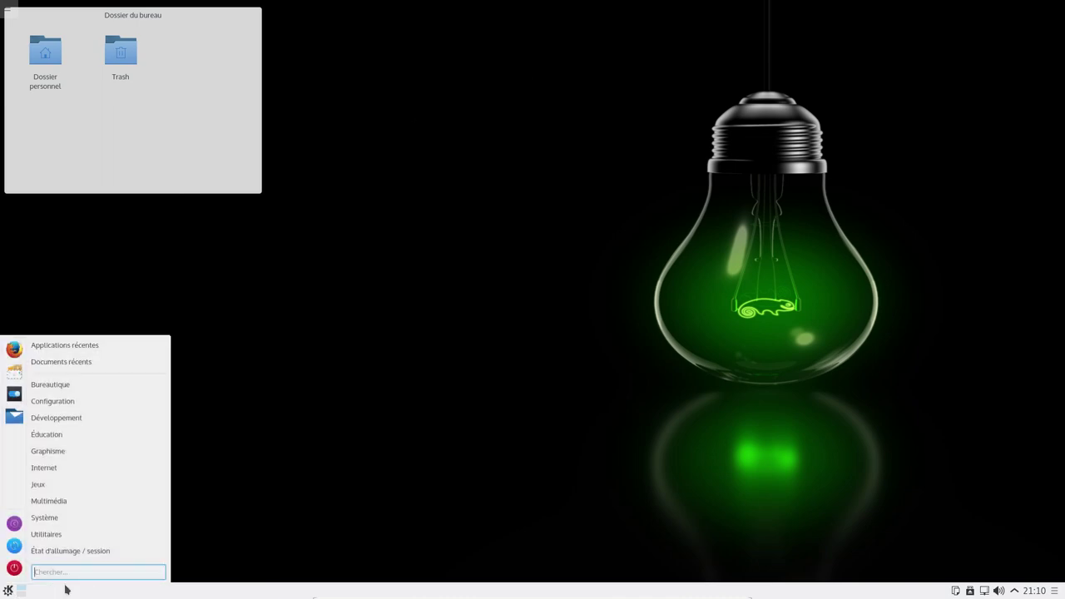
{"action": "key", "text": "Escape"}
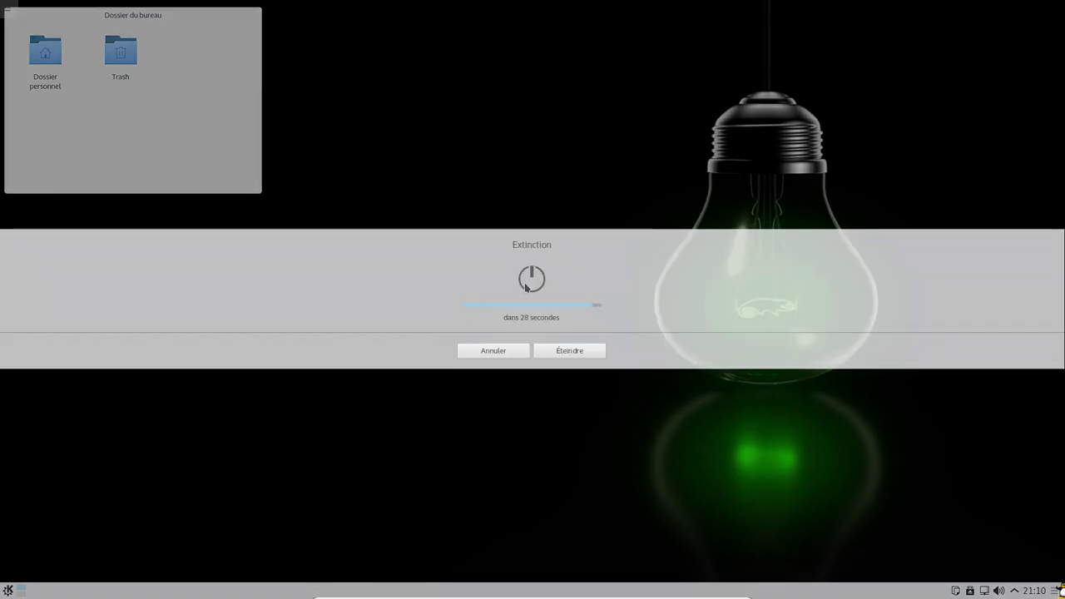
{"action": "left_click", "coordinate": [533, 283]}
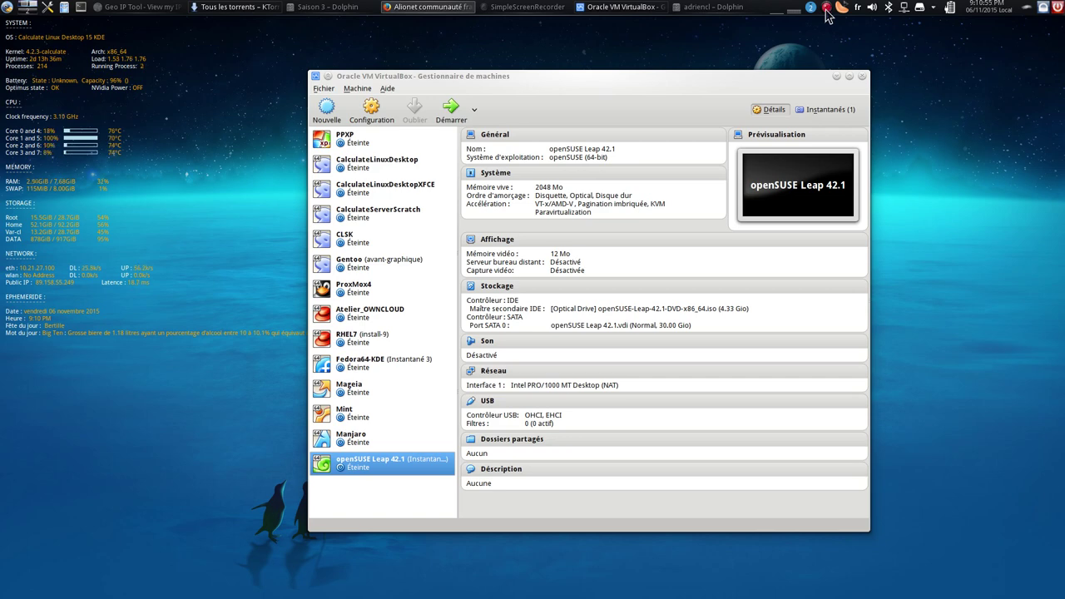
{"action": "right_click", "coordinate": [826, 10]}
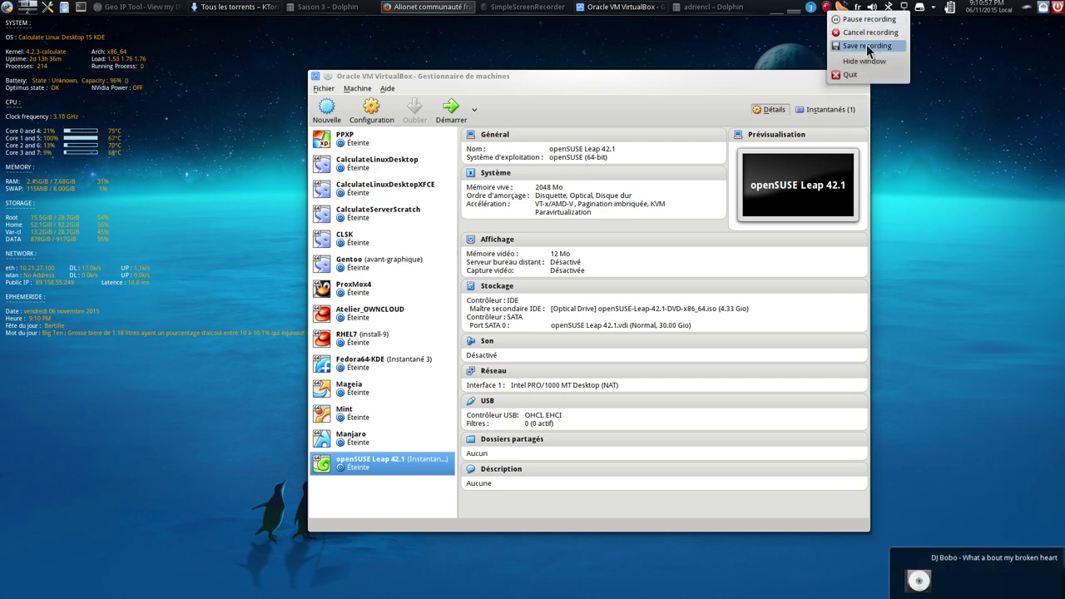